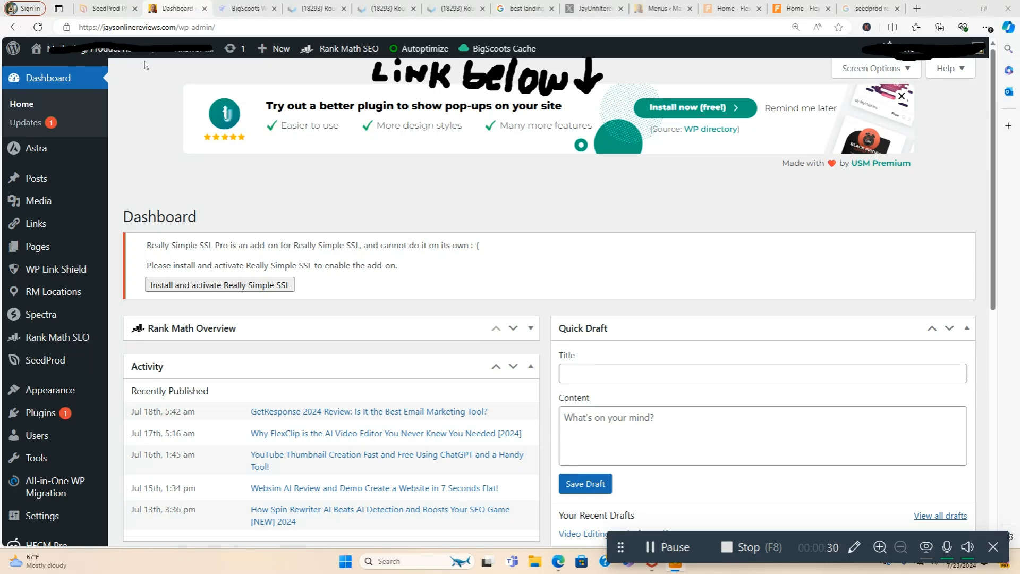
Step: Review the Basic, Plus, Pro and Elite plans and their included features on the SeedProd pricing page
{"action": "left_click", "coordinate": [106, 8]}
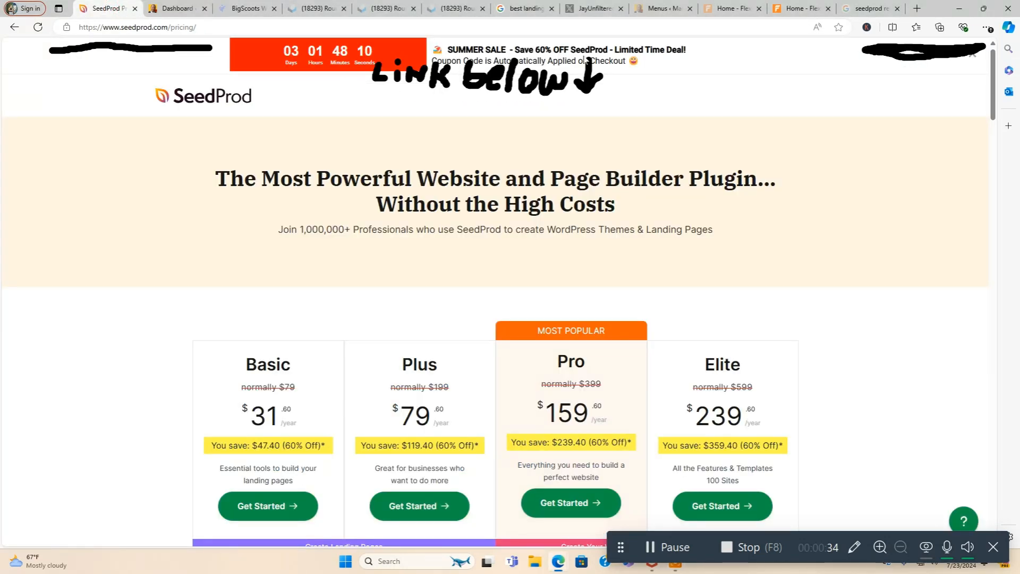
{"action": "scroll", "coordinate": [510, 360], "scroll_direction": "down", "scroll_amount": 1}
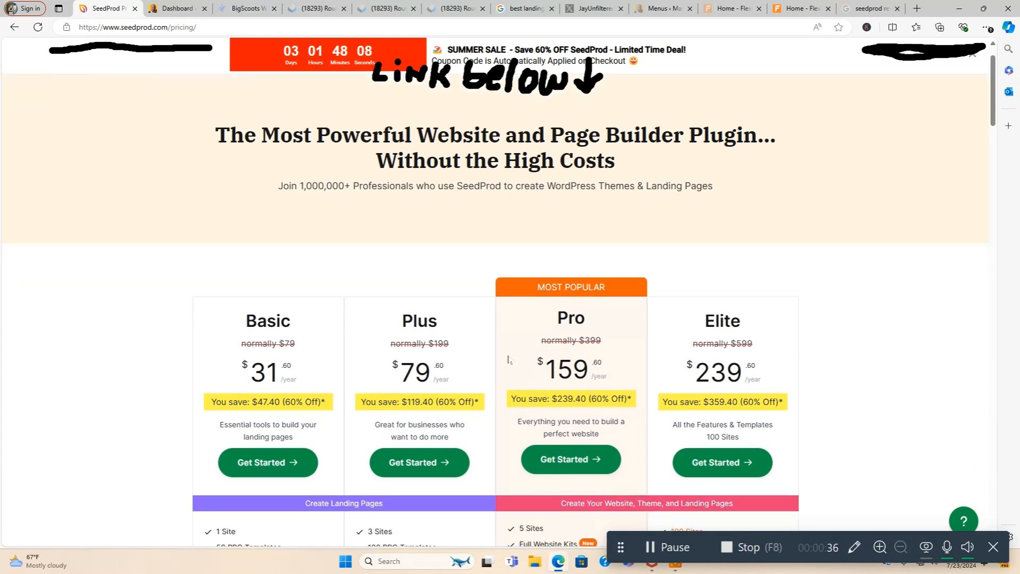
{"action": "scroll", "coordinate": [508, 359], "scroll_direction": "down", "scroll_amount": 1}
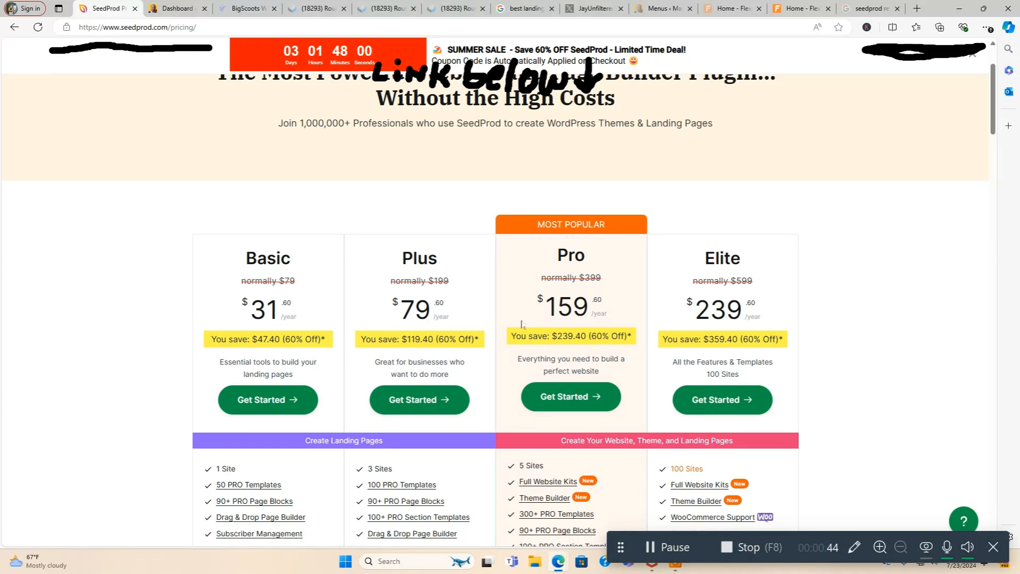
{"action": "scroll", "coordinate": [653, 331], "scroll_direction": "down", "scroll_amount": 3}
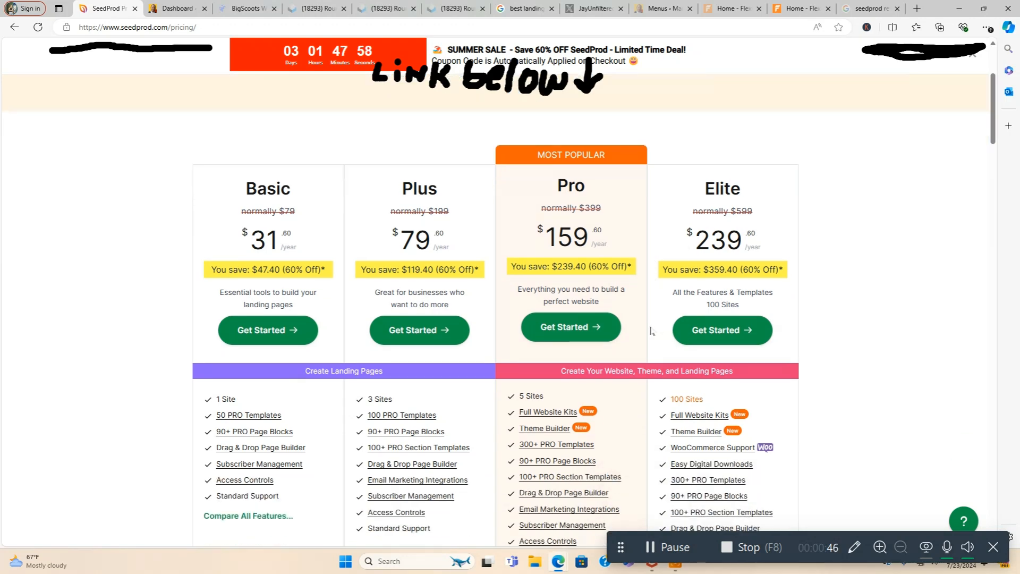
{"action": "scroll", "coordinate": [541, 371], "scroll_direction": "up", "scroll_amount": 3}
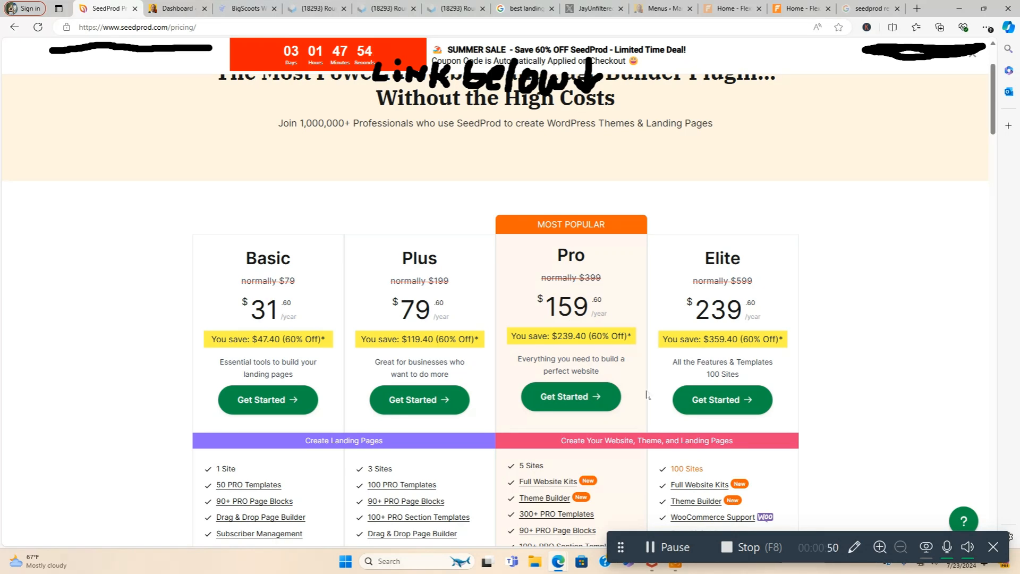
{"action": "scroll", "coordinate": [929, 390], "scroll_direction": "down", "scroll_amount": 3}
{"action": "scroll", "coordinate": [929, 390], "scroll_direction": "down", "scroll_amount": 3}
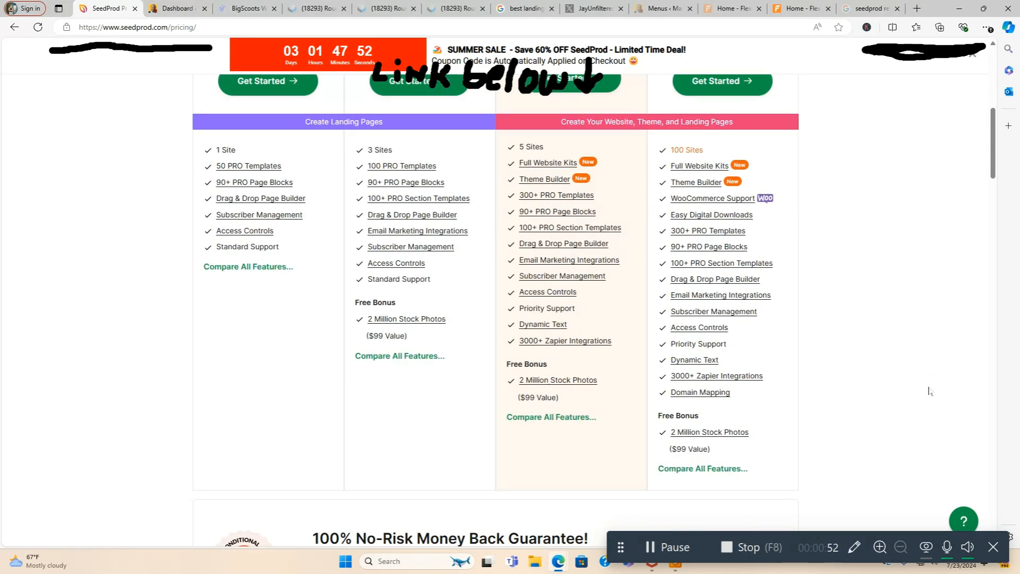
{"action": "scroll", "coordinate": [905, 400], "scroll_direction": "up", "scroll_amount": 6}
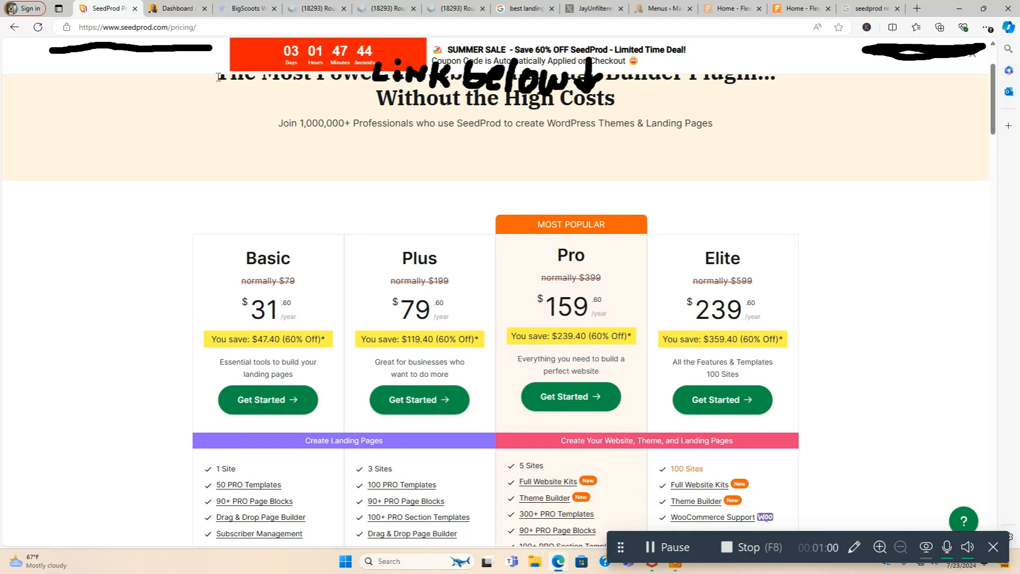
Step: Return to the WordPress dashboard and open SeedProd's Landing Pages section
{"action": "left_click", "coordinate": [184, 12]}
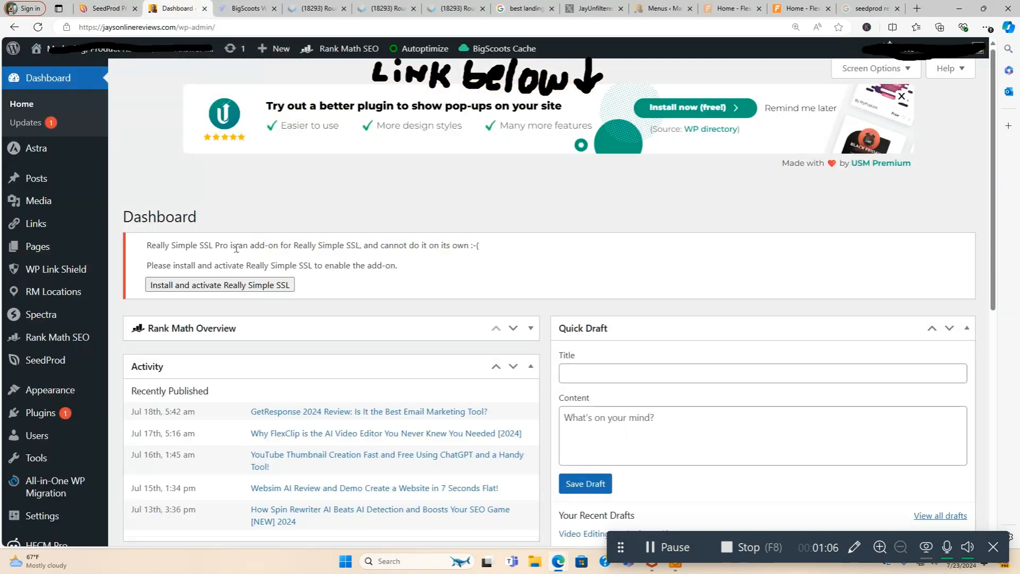
{"action": "mouse_move", "coordinate": [59, 360]}
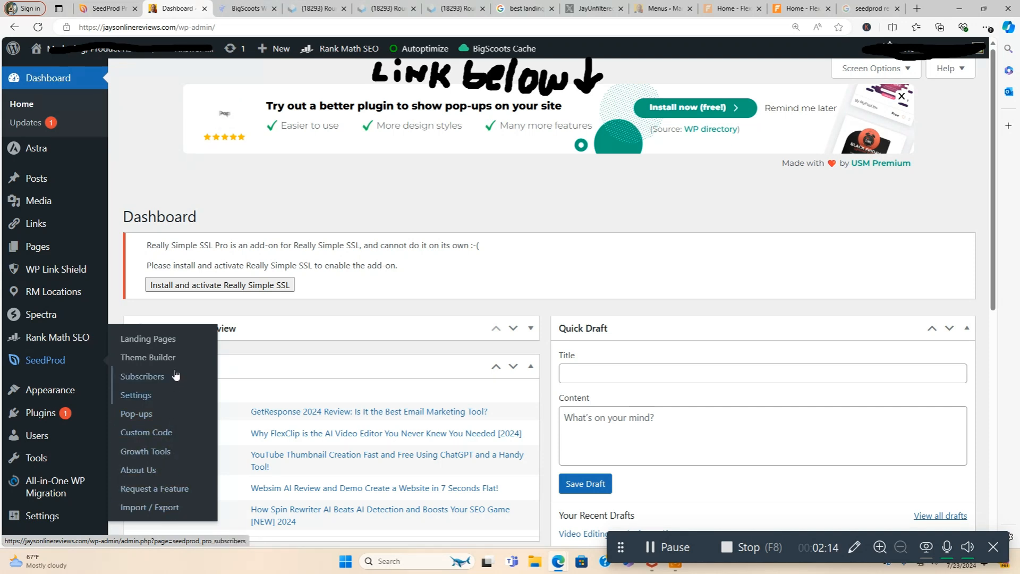
{"action": "left_click", "coordinate": [177, 344]}
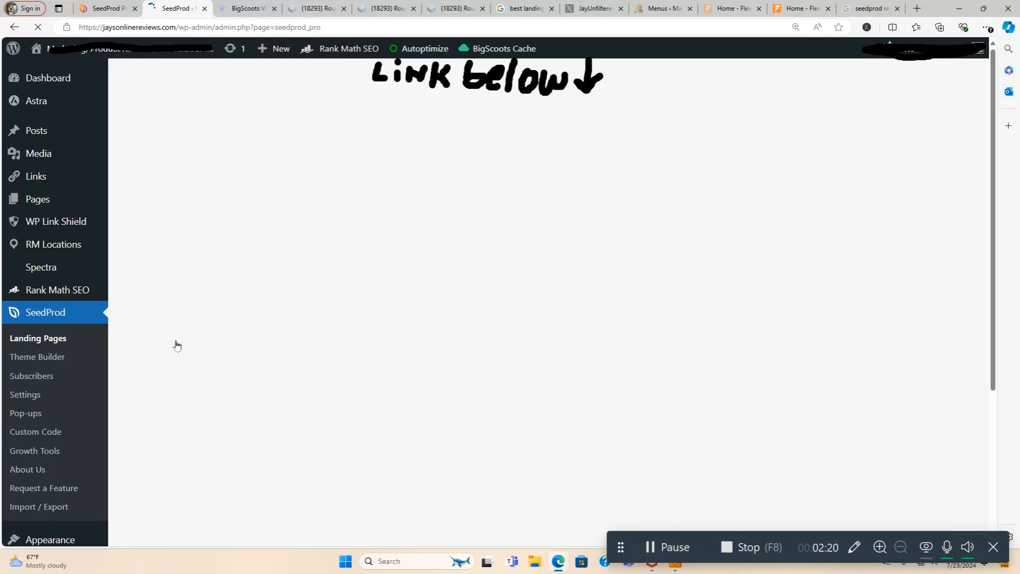
Step: Find the Video Editing AI Tools FREE Book landing page in the list and open its preview
{"action": "scroll", "coordinate": [733, 412], "scroll_direction": "down", "scroll_amount": 3}
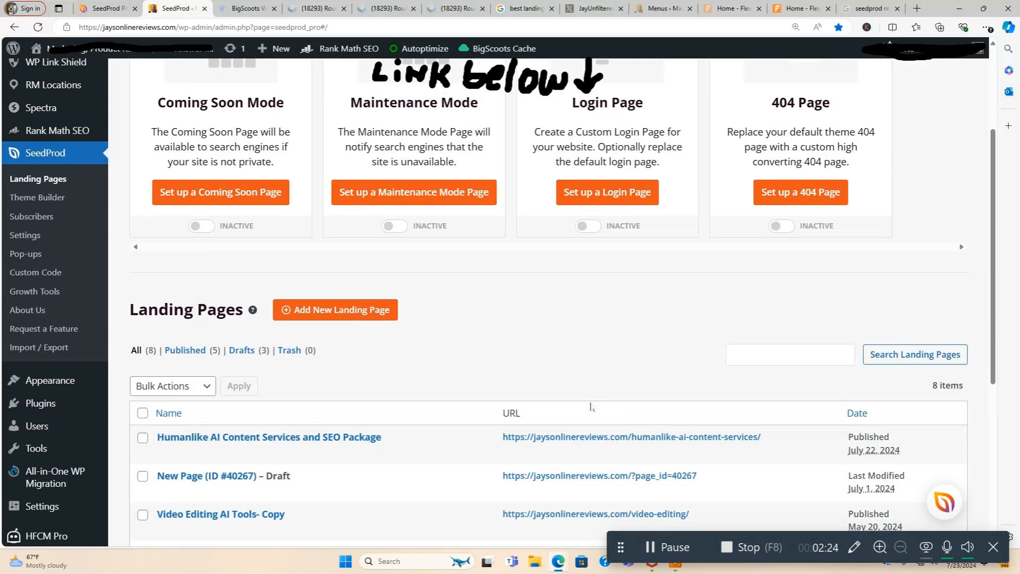
{"action": "scroll", "coordinate": [593, 406], "scroll_direction": "down", "scroll_amount": 2}
{"action": "mouse_move", "coordinate": [562, 410]}
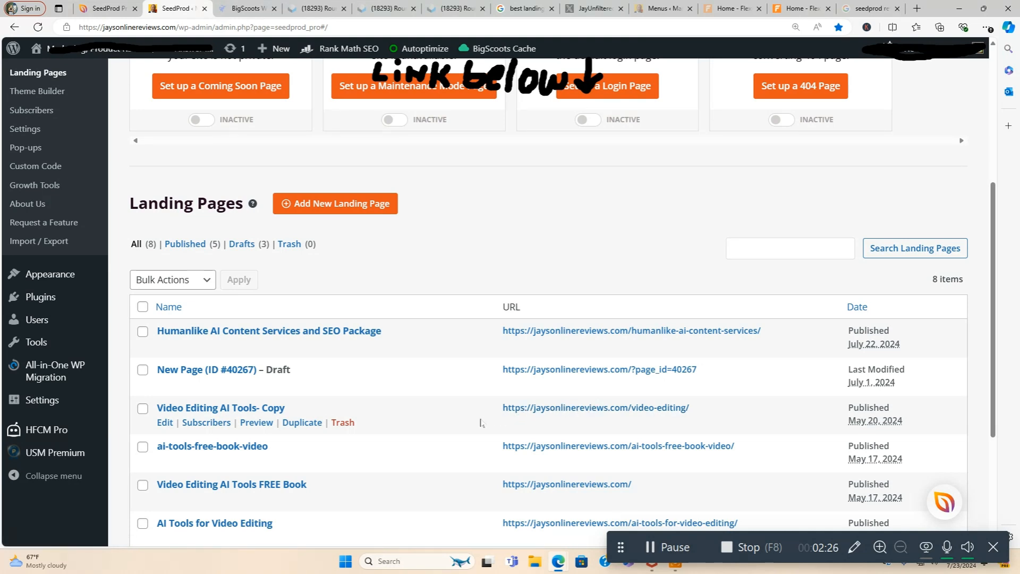
{"action": "scroll", "coordinate": [481, 422], "scroll_direction": "down", "scroll_amount": 1}
{"action": "mouse_move", "coordinate": [322, 457]}
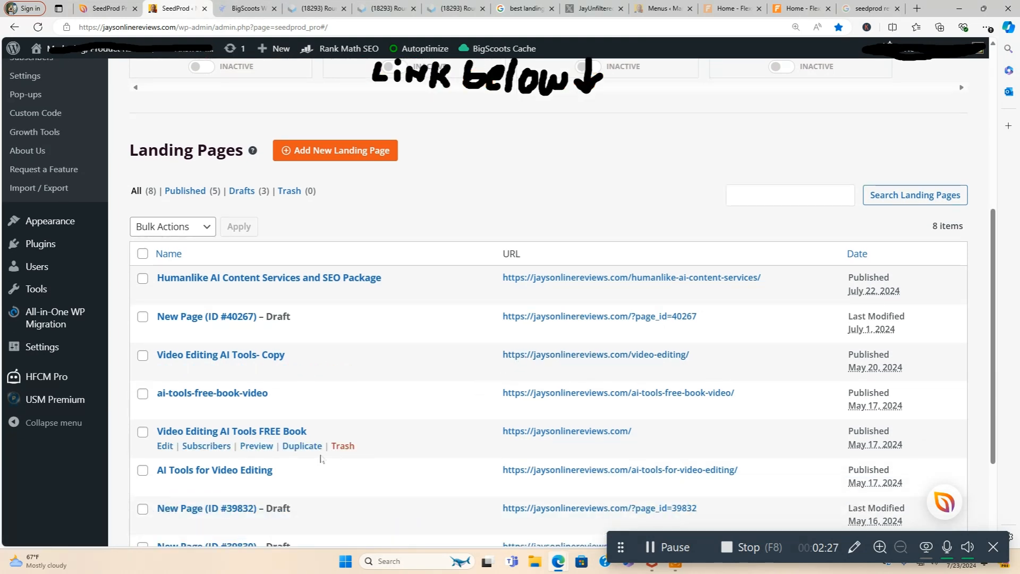
{"action": "left_click", "coordinate": [260, 451]}
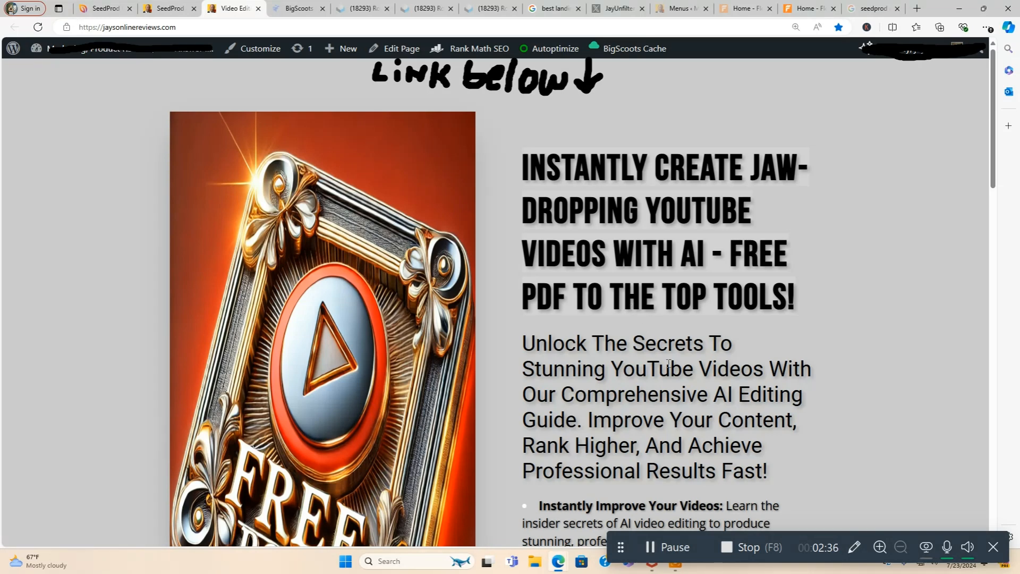
Step: Examine the free book landing page's headline, benefit bullets, email sign-up form and social links
{"action": "scroll", "coordinate": [668, 363], "scroll_direction": "down", "scroll_amount": 2}
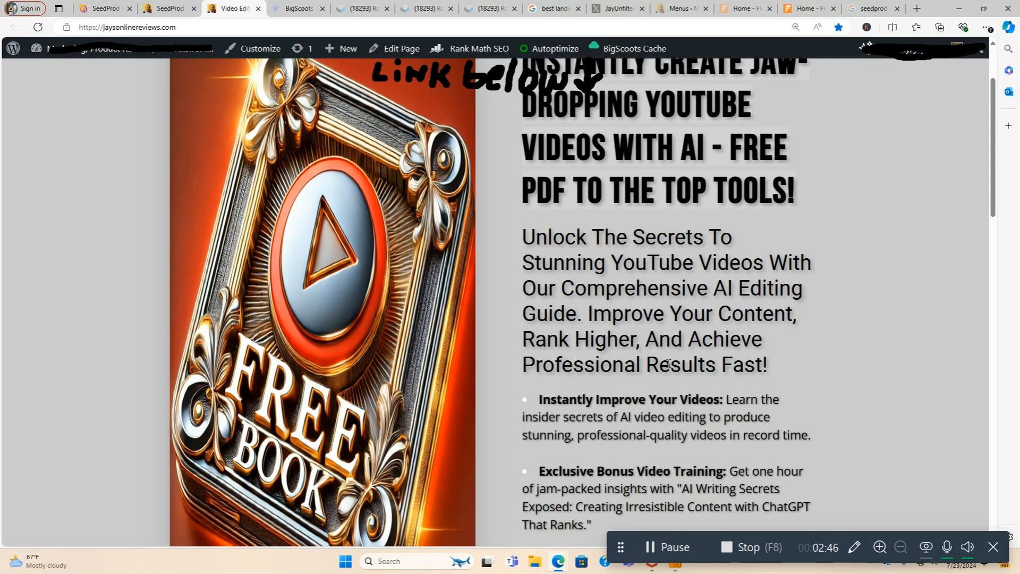
{"action": "scroll", "coordinate": [668, 363], "scroll_direction": "down", "scroll_amount": 7}
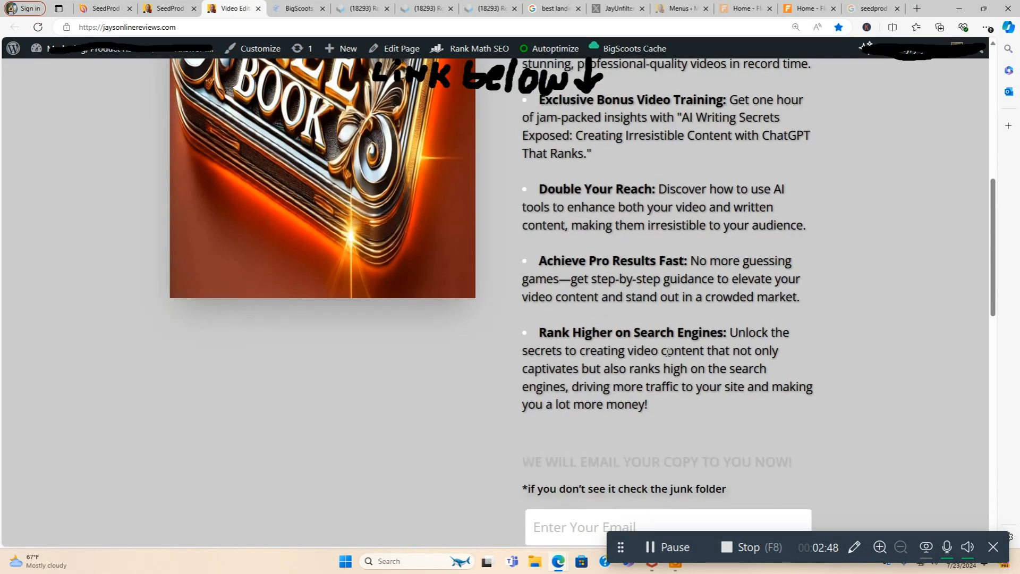
{"action": "scroll", "coordinate": [668, 352], "scroll_direction": "down", "scroll_amount": 4}
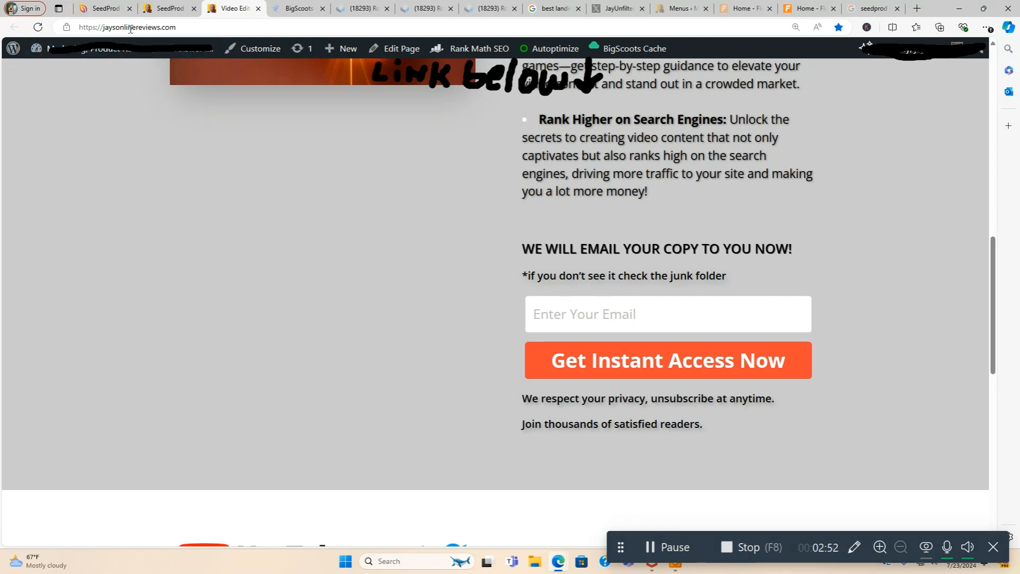
{"action": "scroll", "coordinate": [743, 425], "scroll_direction": "down", "scroll_amount": 5}
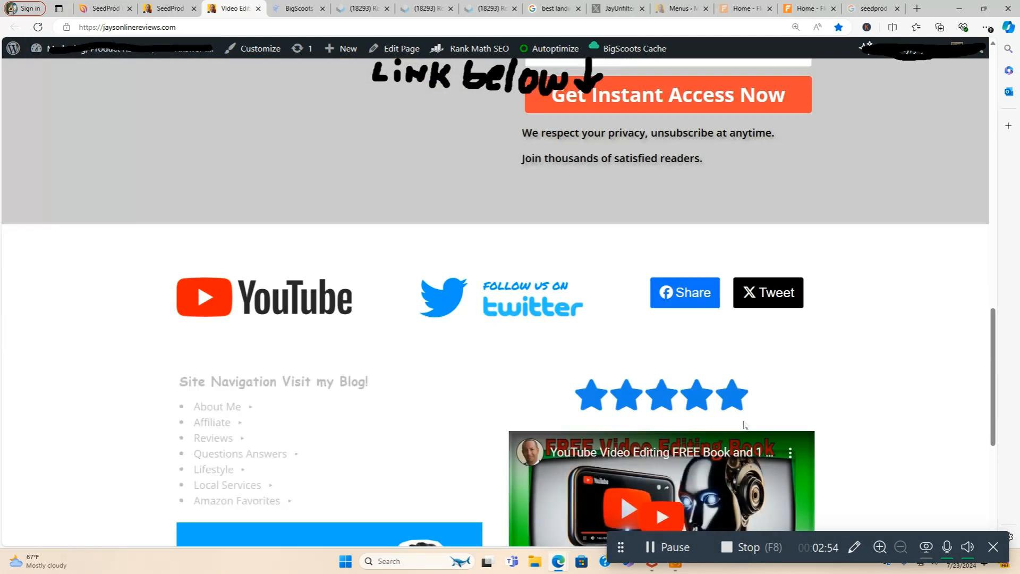
{"action": "scroll", "coordinate": [744, 423], "scroll_direction": "up", "scroll_amount": 15}
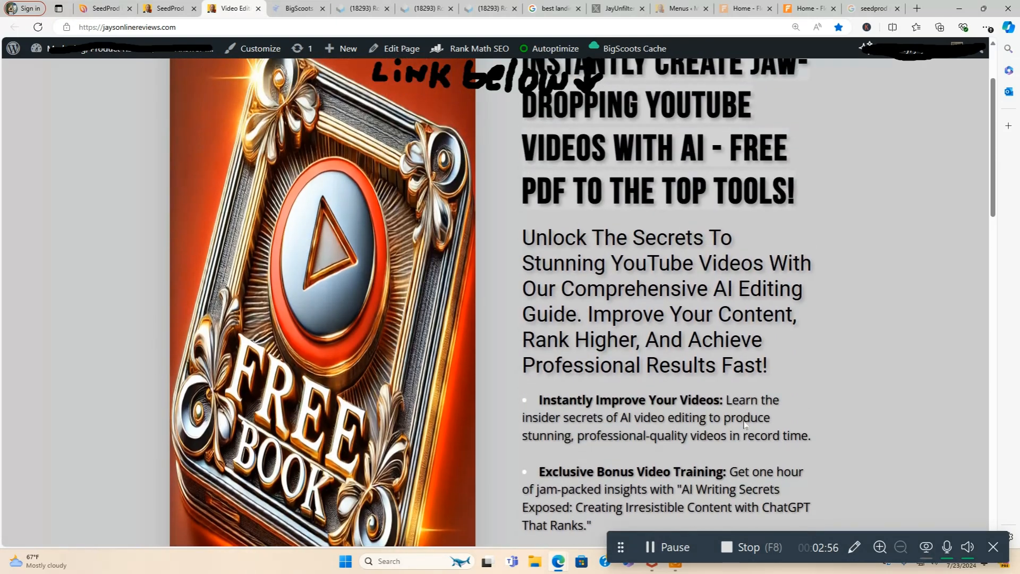
{"action": "scroll", "coordinate": [745, 423], "scroll_direction": "up", "scroll_amount": 2}
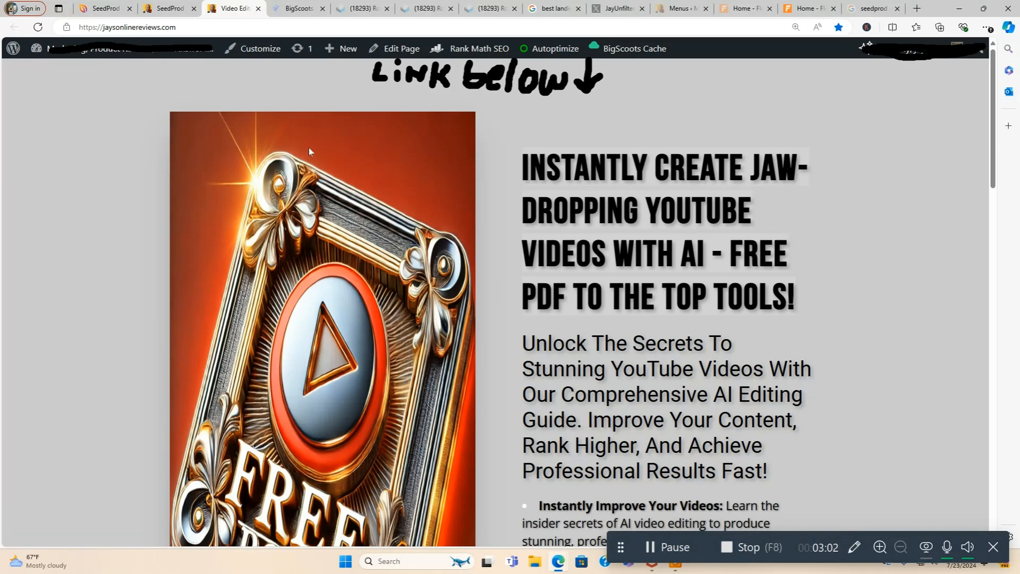
Step: Go back to the landing page list and preview the ai-tools-free-book-video page
{"action": "left_click", "coordinate": [176, 13]}
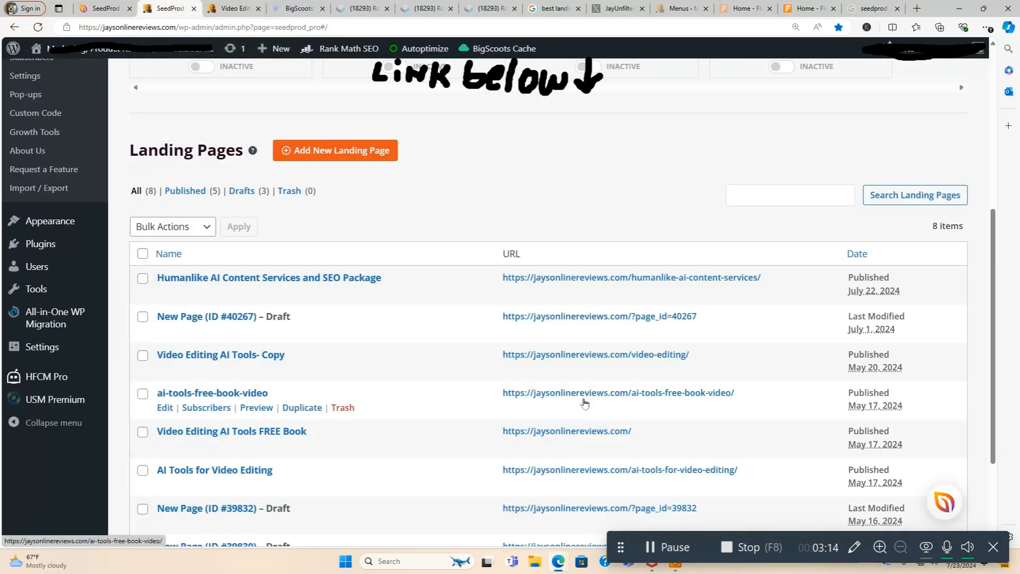
{"action": "scroll", "coordinate": [584, 402], "scroll_direction": "down", "scroll_amount": 1}
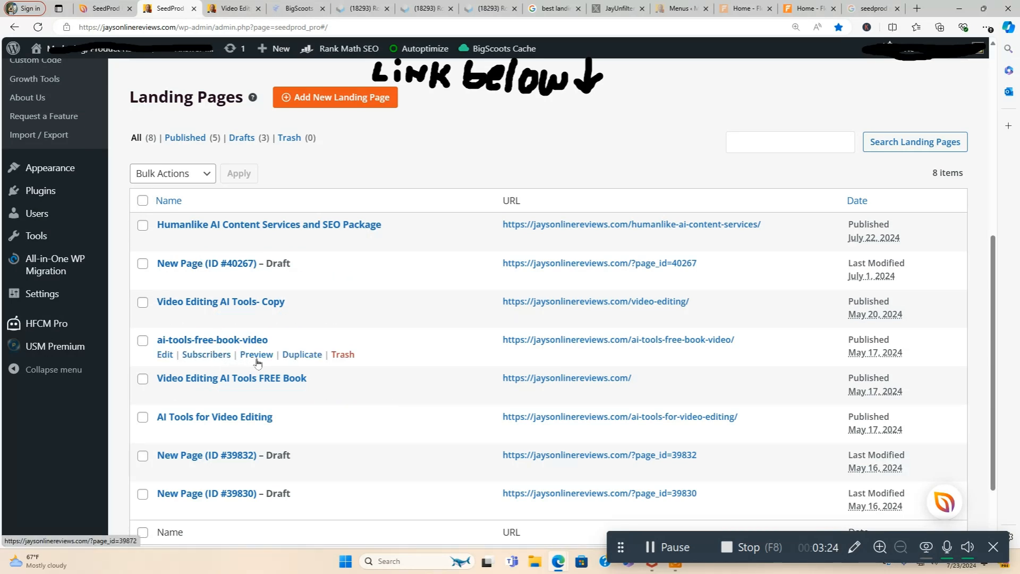
{"action": "left_click", "coordinate": [257, 354]}
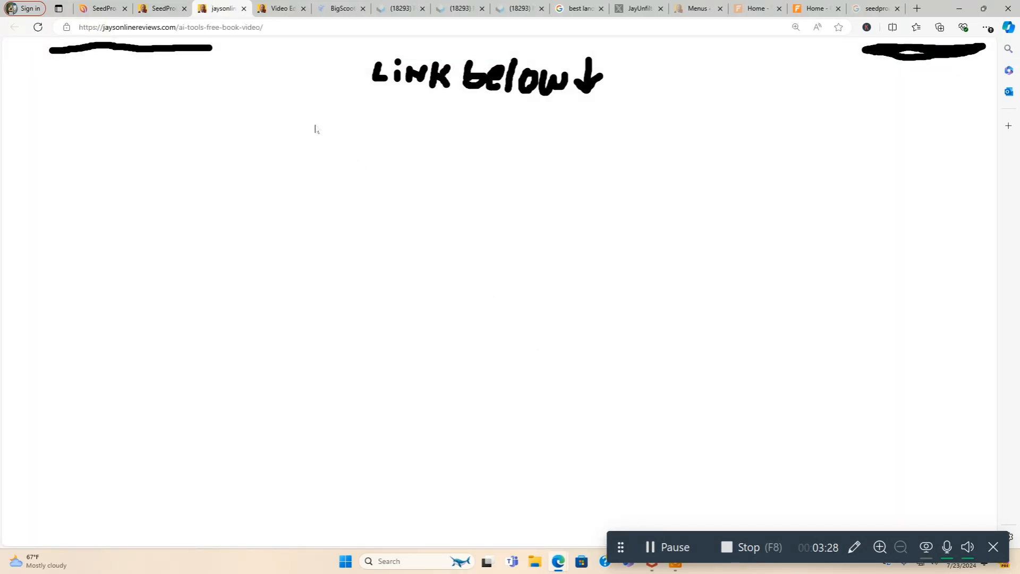
Step: Preview the Video Editing AI Tools- Copy landing page from the list and examine its headline section
{"action": "left_click", "coordinate": [165, 8]}
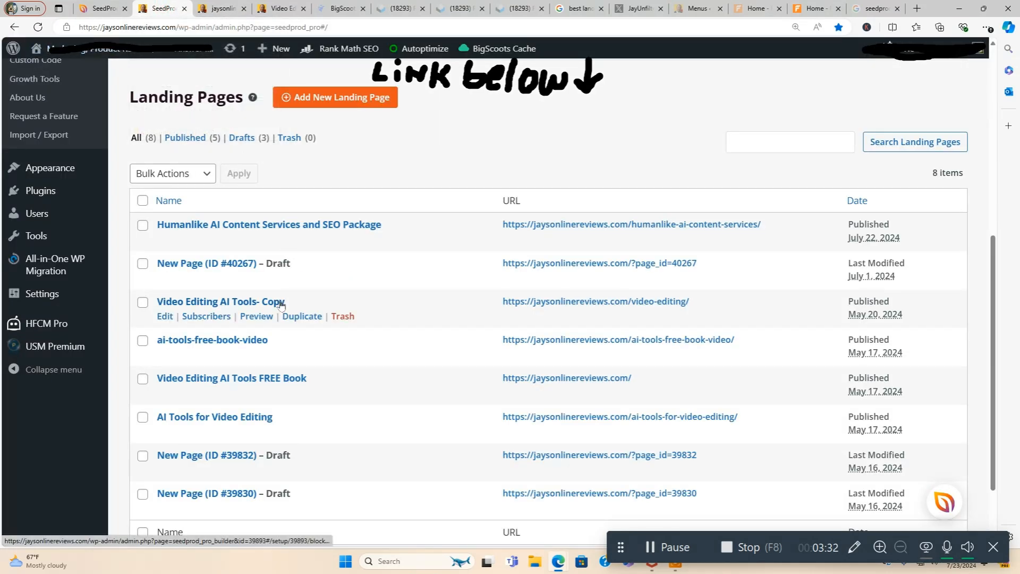
{"action": "left_click", "coordinate": [256, 317]}
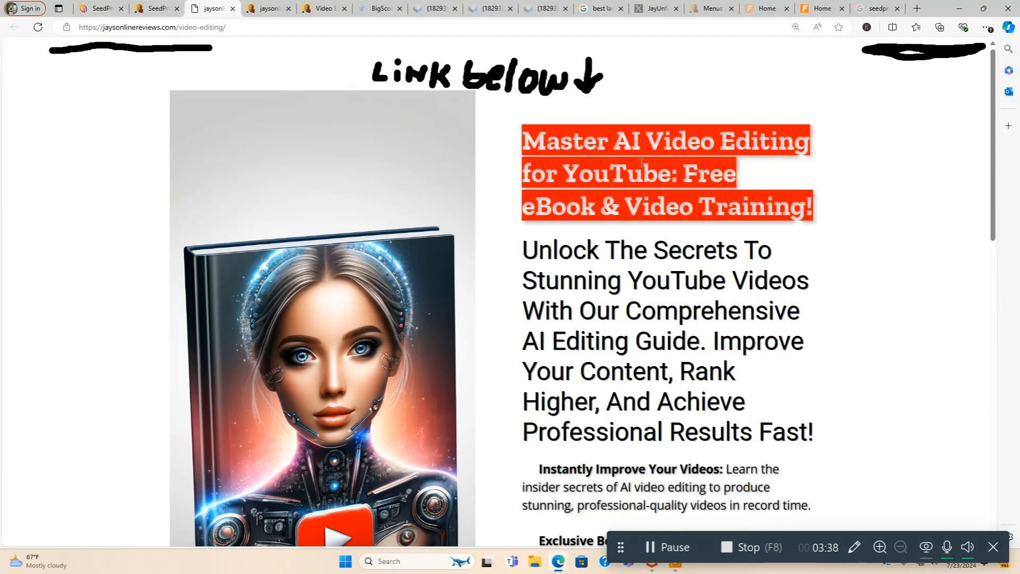
{"action": "scroll", "coordinate": [712, 342], "scroll_direction": "down", "scroll_amount": 2}
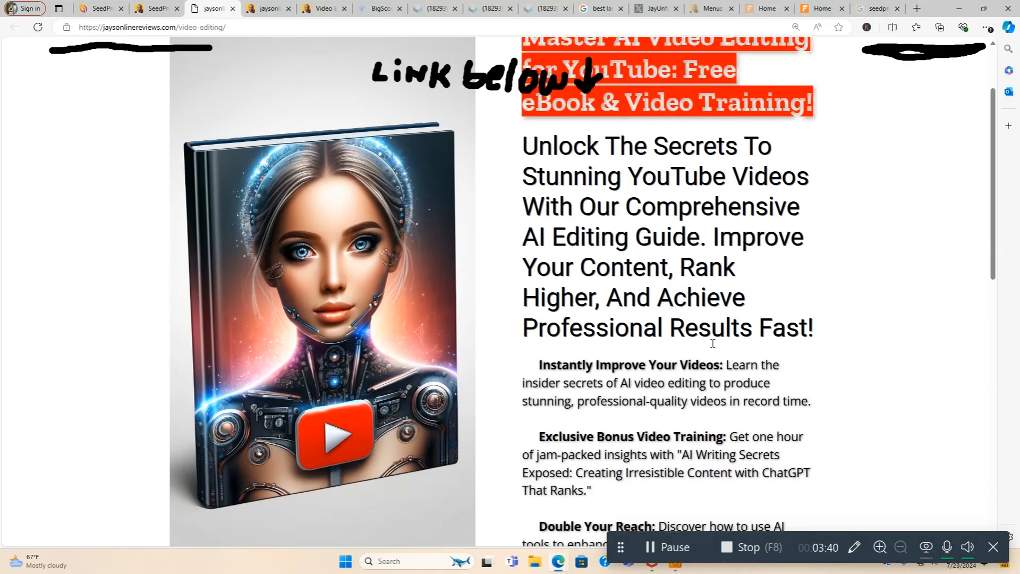
{"action": "scroll", "coordinate": [622, 308], "scroll_direction": "up", "scroll_amount": 2}
{"action": "left_click_drag", "start_coordinate": [526, 142], "coordinate": [832, 236]}
{"action": "left_click", "coordinate": [853, 277]}
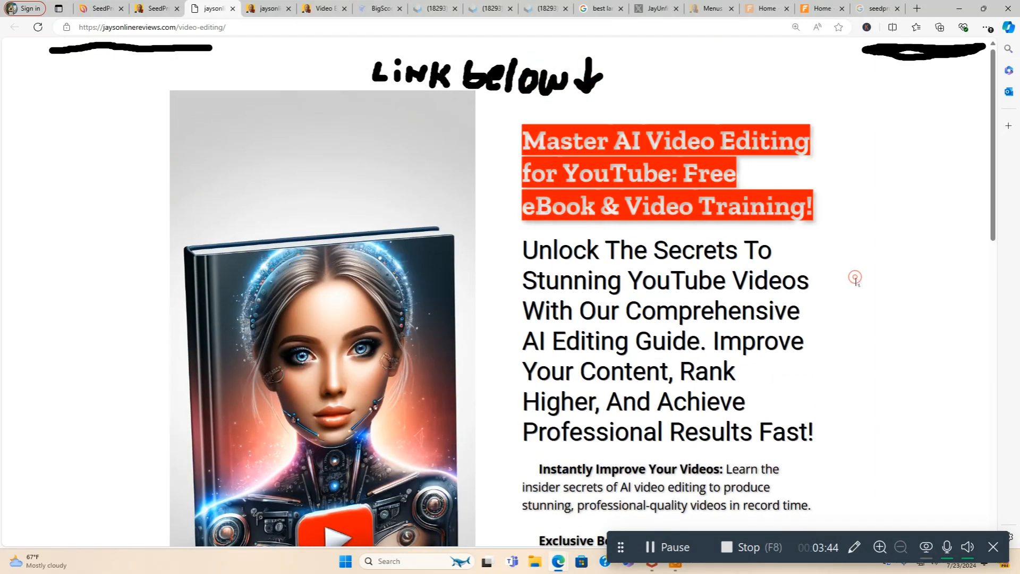
Step: Examine the email sign-up form, star rating and social links on the video editing page
{"action": "scroll", "coordinate": [850, 303], "scroll_direction": "down", "scroll_amount": 10}
{"action": "scroll", "coordinate": [849, 308], "scroll_direction": "down", "scroll_amount": 4}
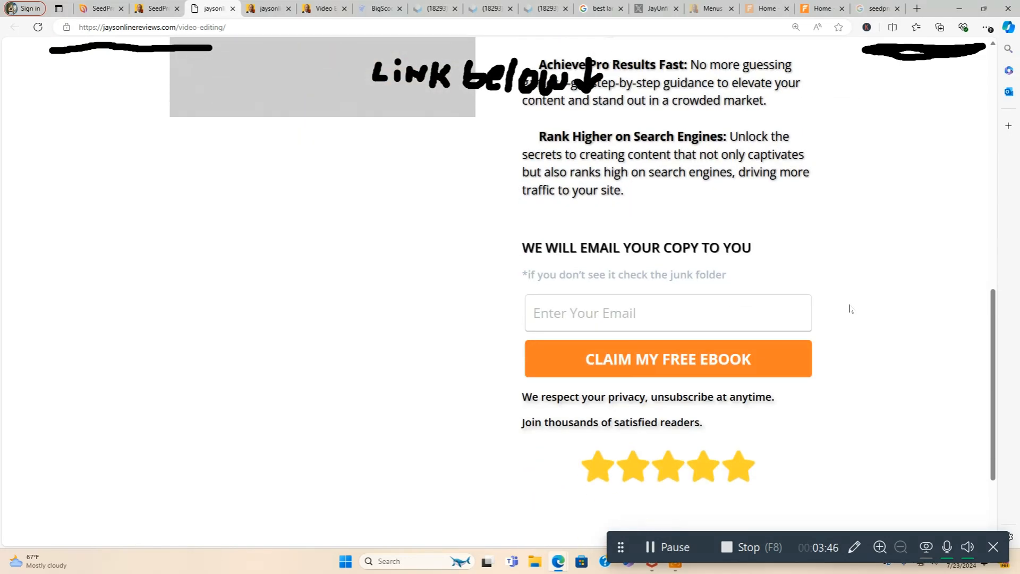
{"action": "left_click", "coordinate": [581, 218]}
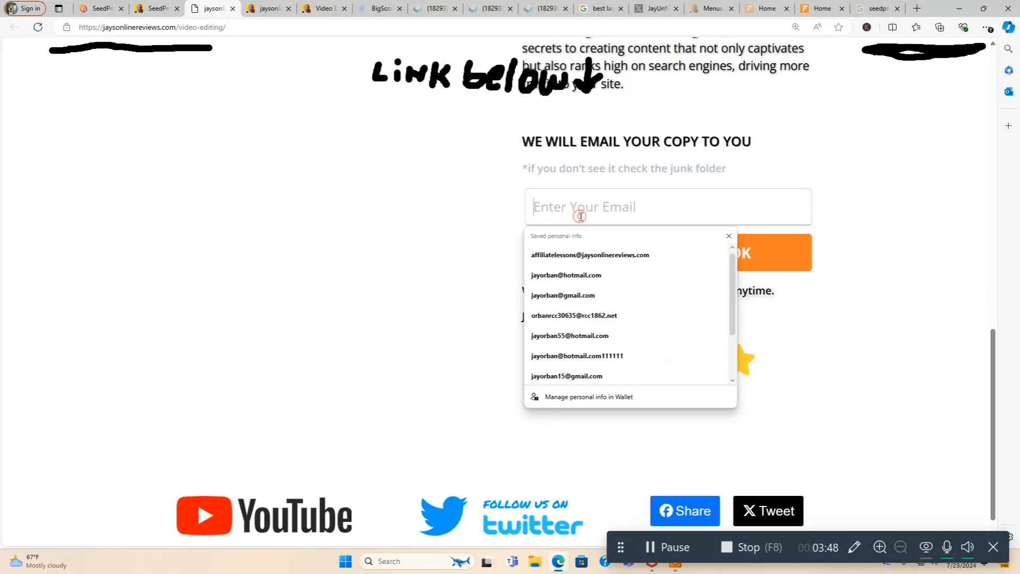
{"action": "scroll", "coordinate": [868, 355], "scroll_direction": "down", "scroll_amount": 1}
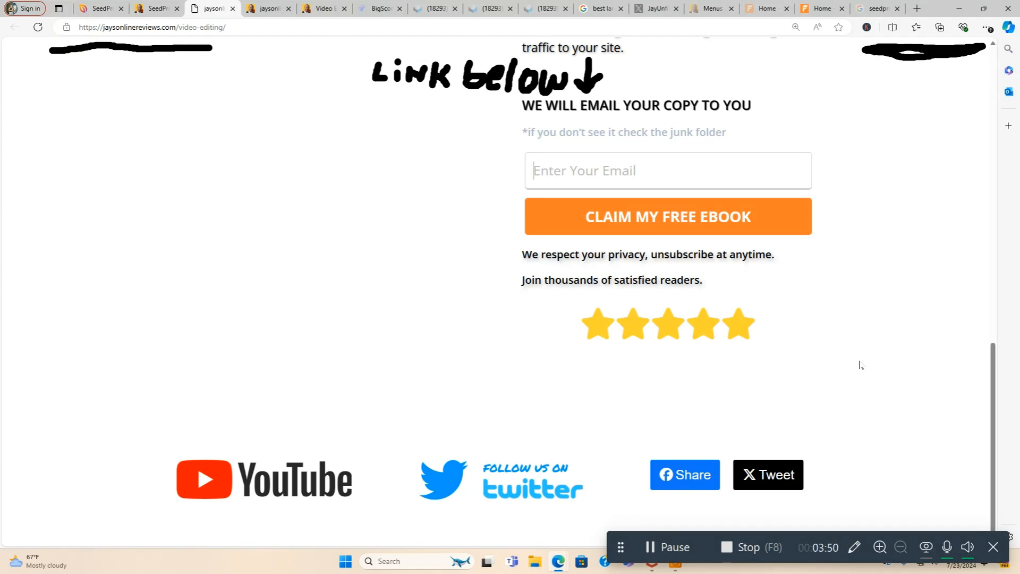
Step: Return to the WordPress admin and reload SeedProd's Landing Pages section down to the page list
{"action": "left_click", "coordinate": [161, 10]}
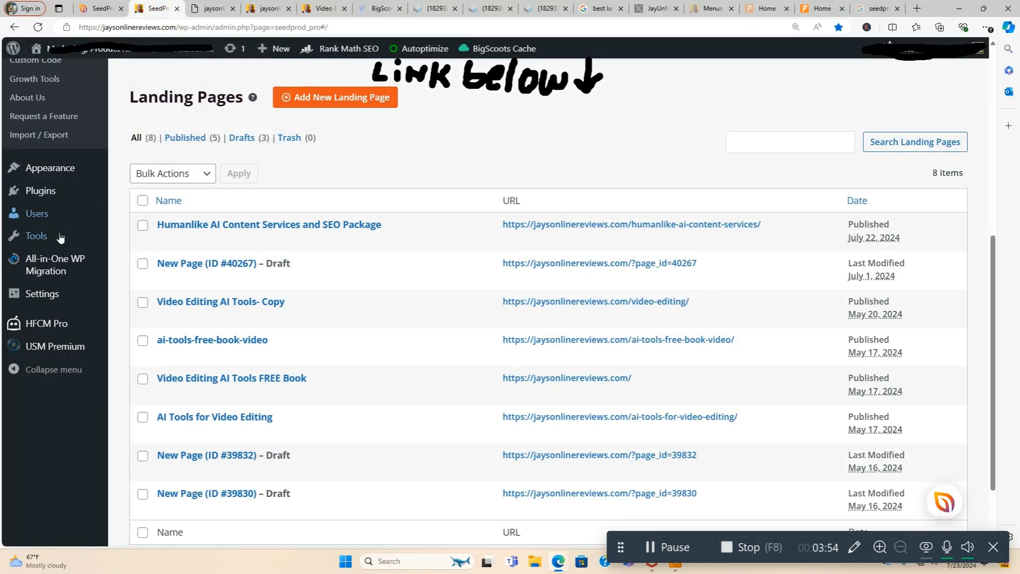
{"action": "mouse_move", "coordinate": [63, 174]}
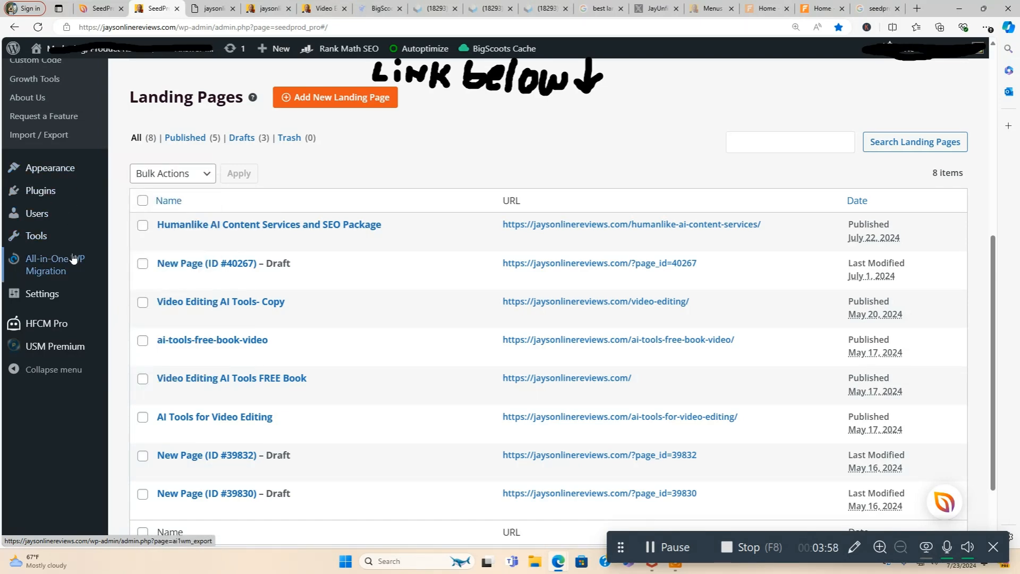
{"action": "scroll", "coordinate": [80, 255], "scroll_direction": "up", "scroll_amount": 4}
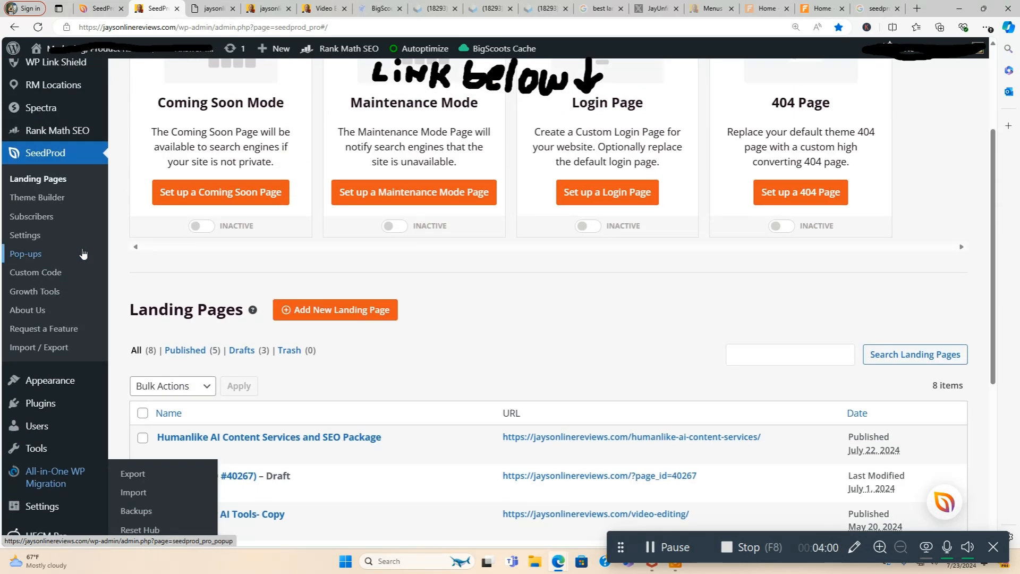
{"action": "left_click", "coordinate": [68, 182]}
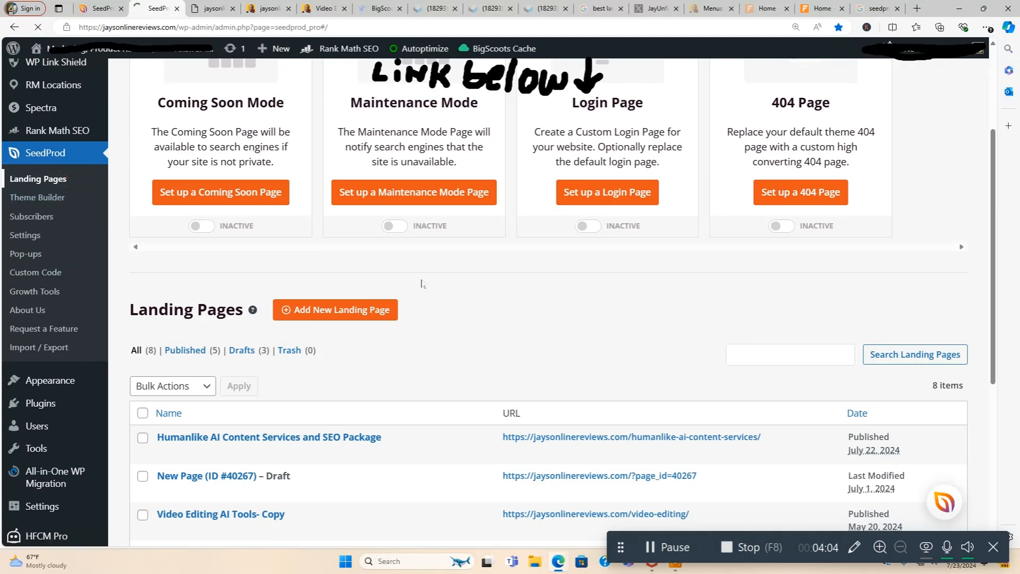
{"action": "scroll", "coordinate": [468, 374], "scroll_direction": "down", "scroll_amount": 2}
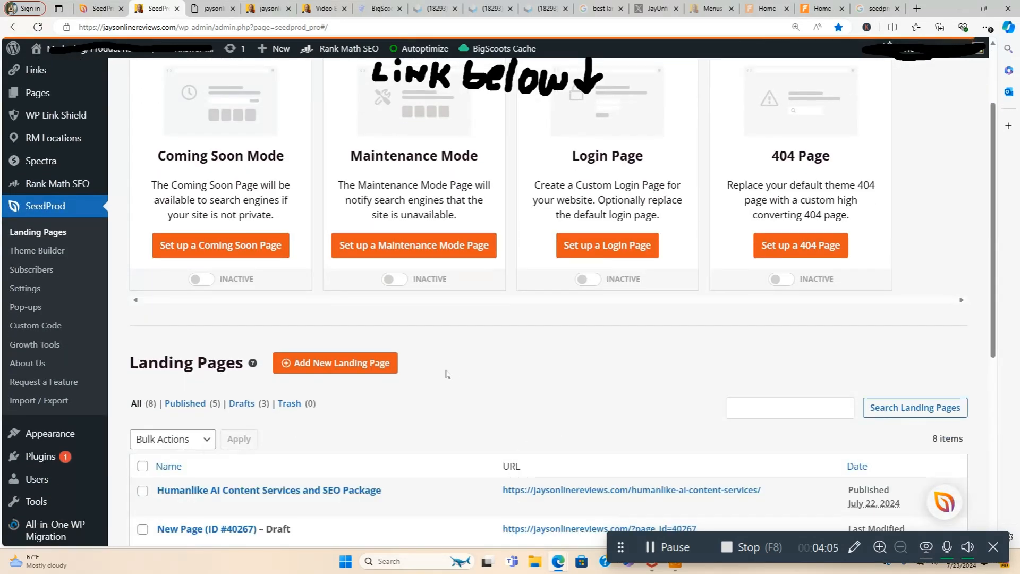
Step: Start a new landing page and view the first entries of its page template gallery
{"action": "left_click", "coordinate": [327, 364]}
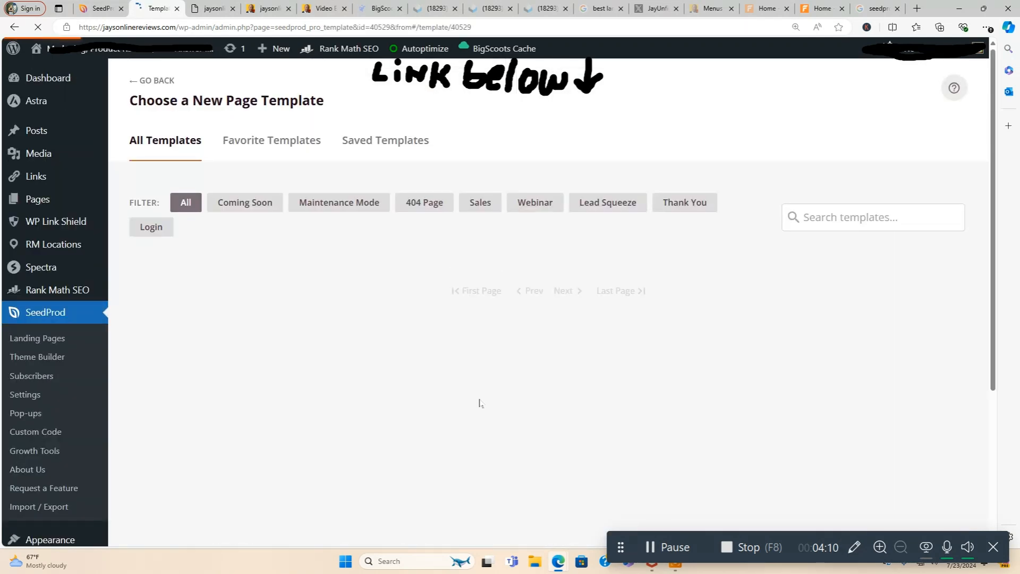
{"action": "mouse_move", "coordinate": [388, 343]}
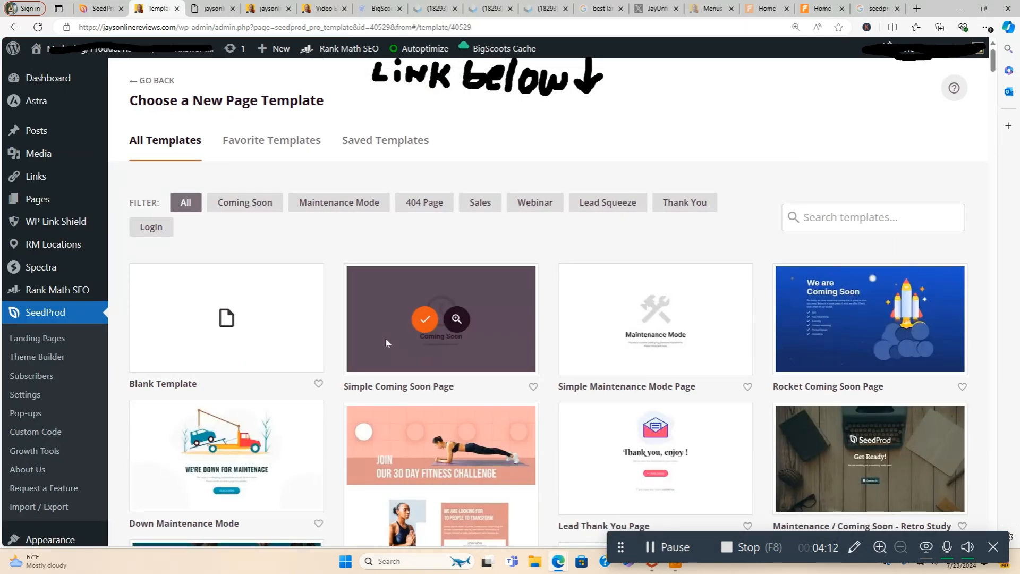
{"action": "scroll", "coordinate": [430, 285], "scroll_direction": "down", "scroll_amount": 1}
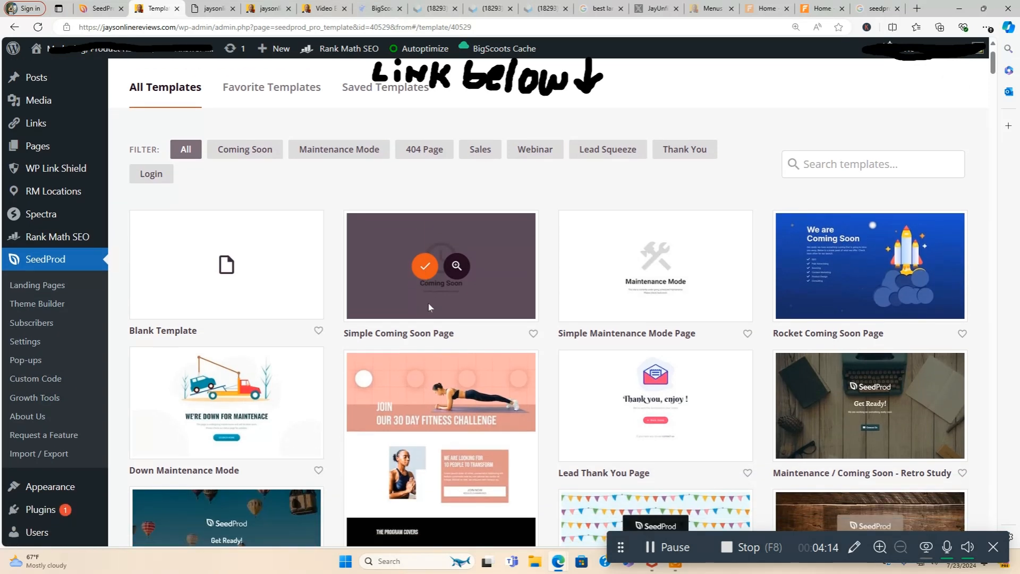
{"action": "scroll", "coordinate": [429, 307], "scroll_direction": "up", "scroll_amount": 1}
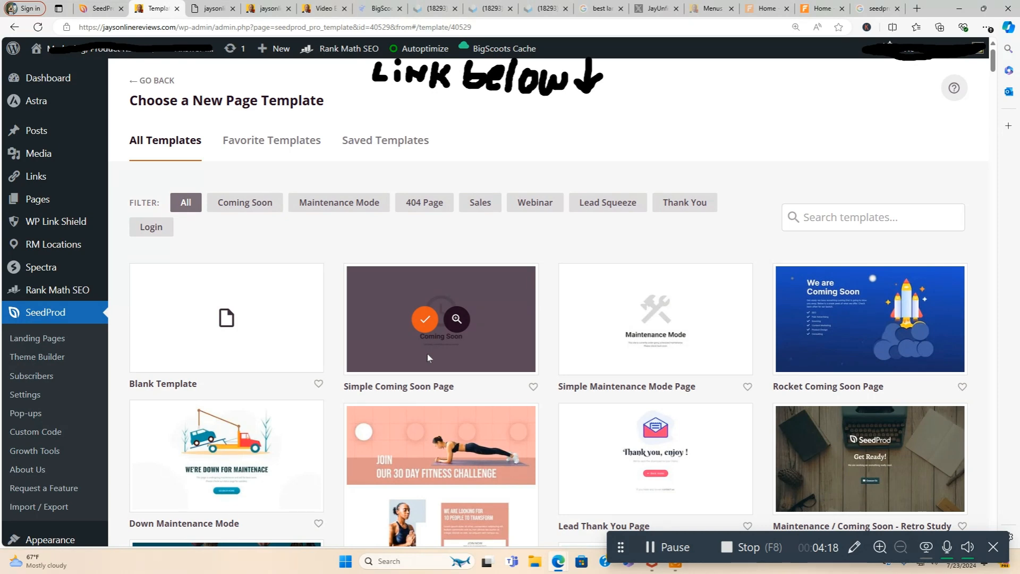
Step: Browse the whole gallery of page templates, covering coming soon, maintenance, 404, sales, webinar, squeeze, thank you and login designs
{"action": "scroll", "coordinate": [685, 367], "scroll_direction": "down", "scroll_amount": 3}
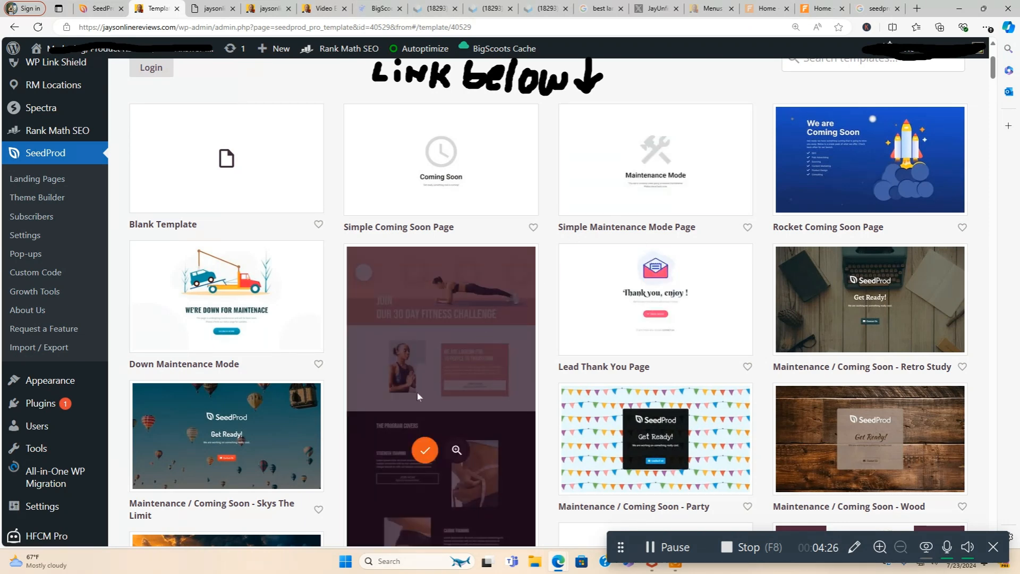
{"action": "scroll", "coordinate": [275, 369], "scroll_direction": "down", "scroll_amount": 5}
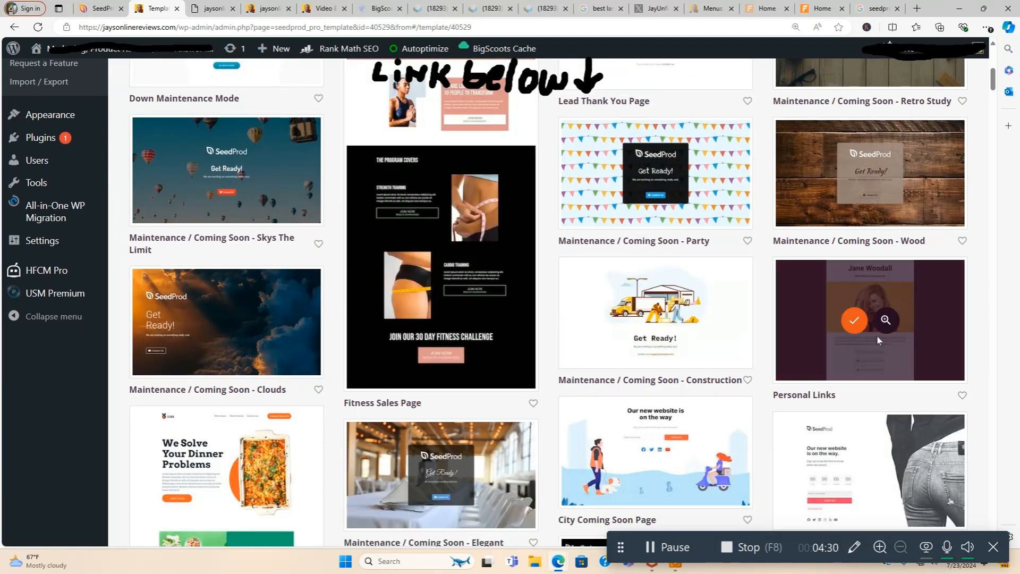
{"action": "scroll", "coordinate": [877, 339], "scroll_direction": "down", "scroll_amount": 3}
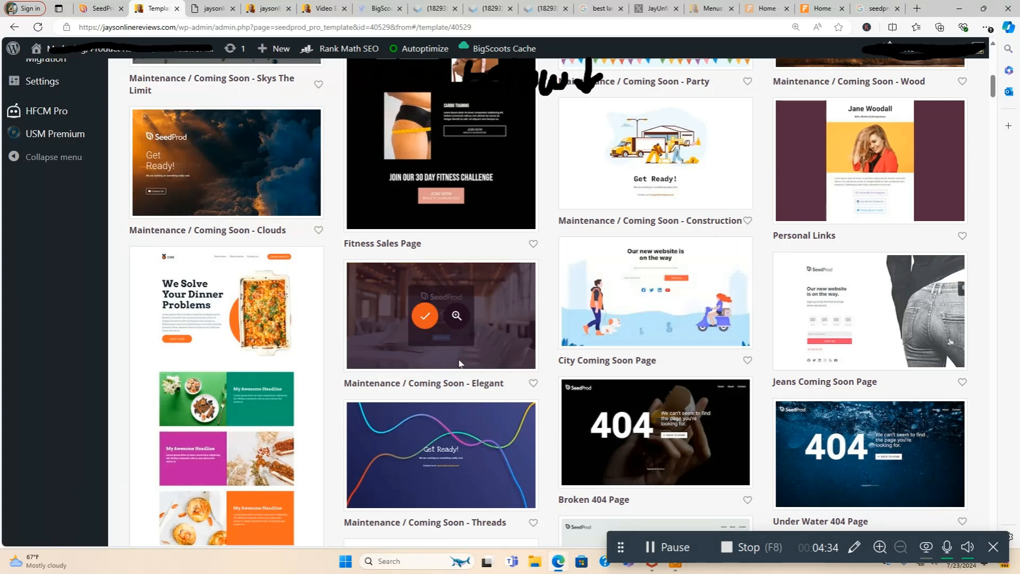
{"action": "scroll", "coordinate": [442, 371], "scroll_direction": "down", "scroll_amount": 5}
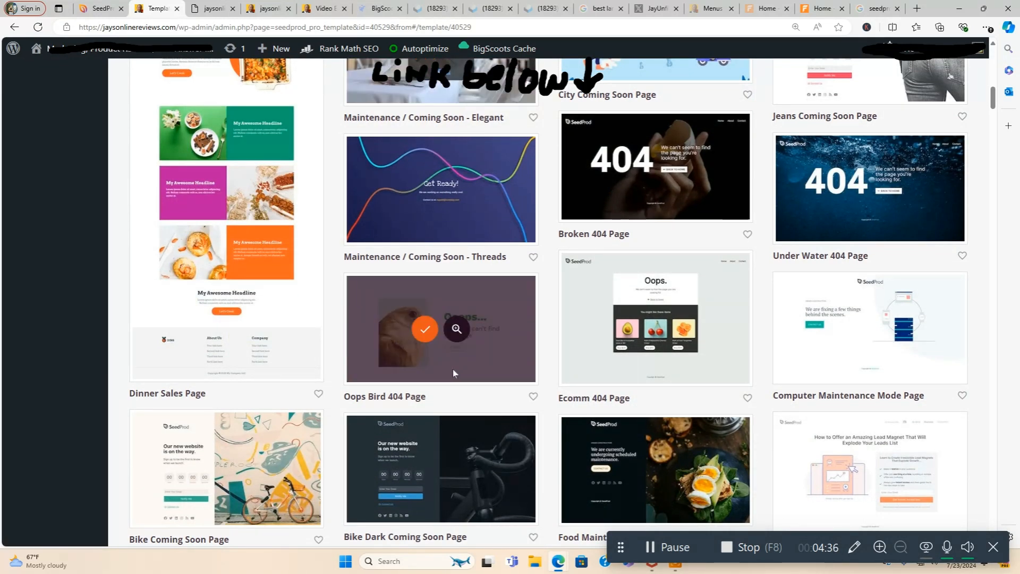
{"action": "scroll", "coordinate": [453, 372], "scroll_direction": "down", "scroll_amount": 2}
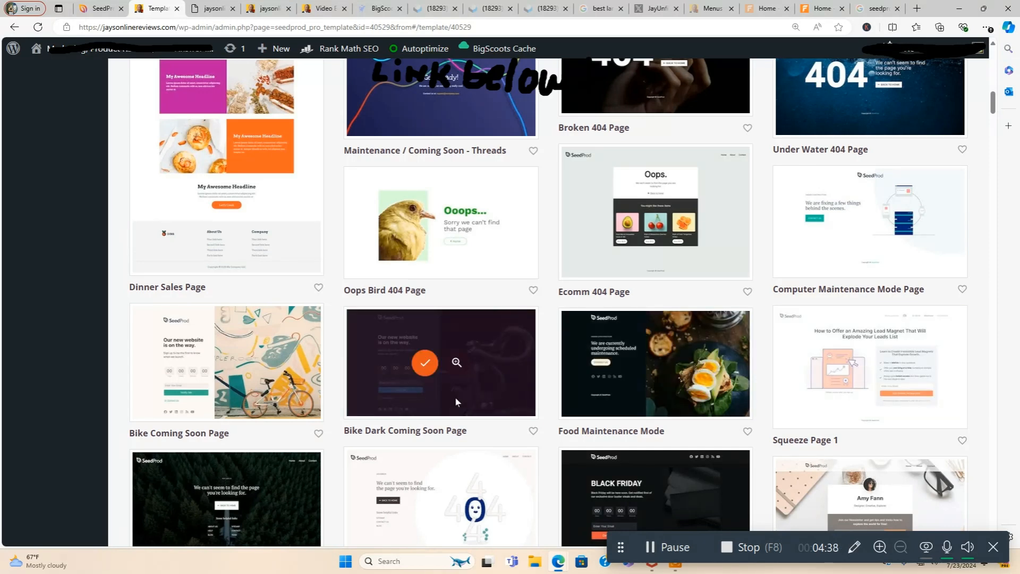
{"action": "scroll", "coordinate": [343, 394], "scroll_direction": "down", "scroll_amount": 3}
{"action": "scroll", "coordinate": [342, 394], "scroll_direction": "down", "scroll_amount": 2}
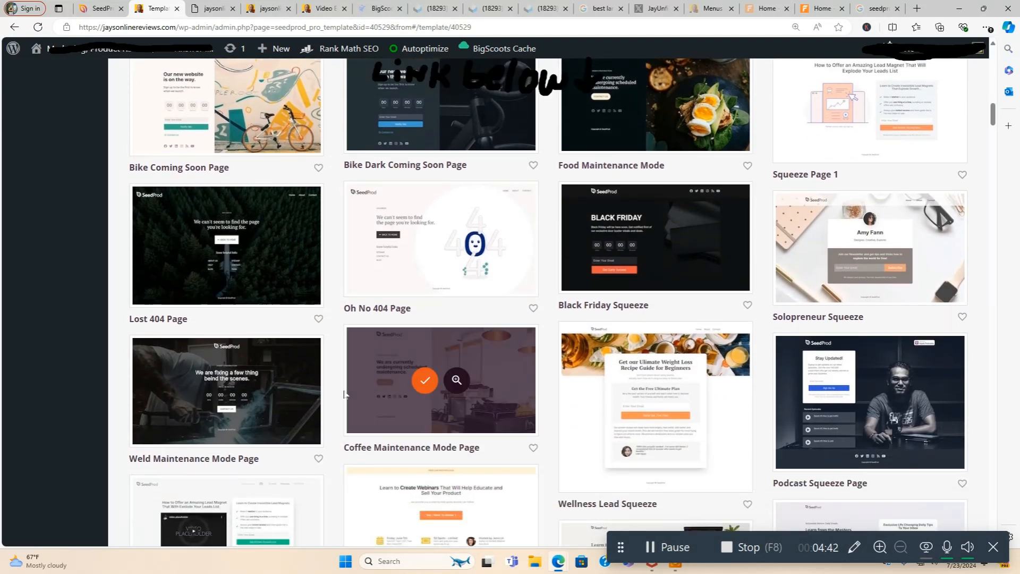
{"action": "scroll", "coordinate": [658, 403], "scroll_direction": "down", "scroll_amount": 4}
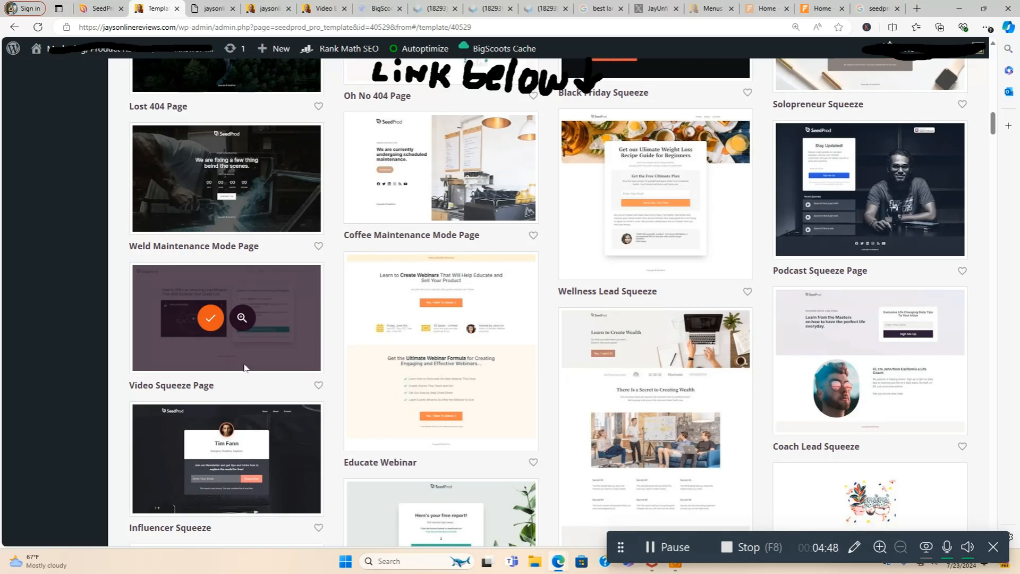
{"action": "scroll", "coordinate": [234, 362], "scroll_direction": "down", "scroll_amount": 5}
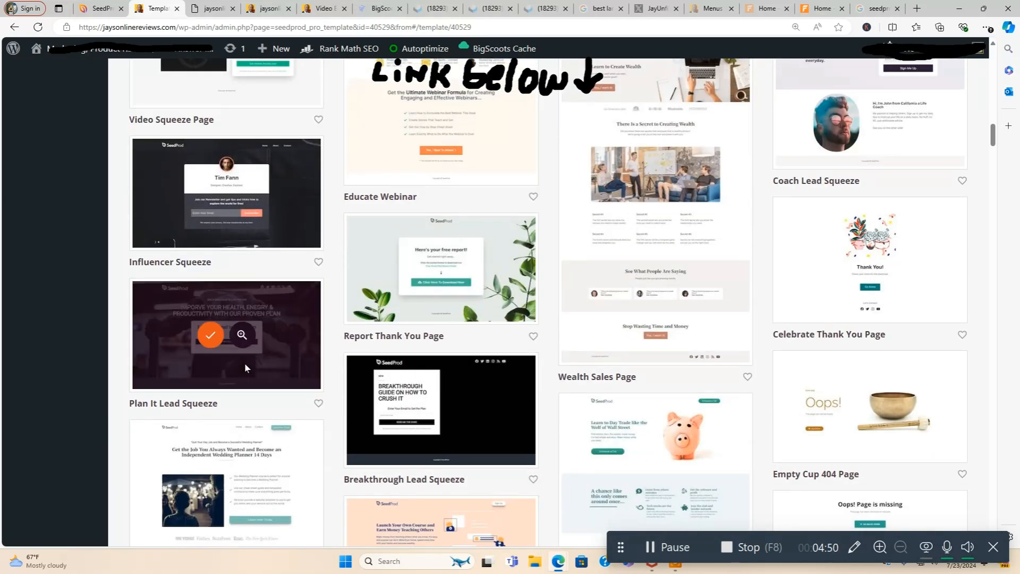
{"action": "scroll", "coordinate": [722, 411], "scroll_direction": "down", "scroll_amount": 7}
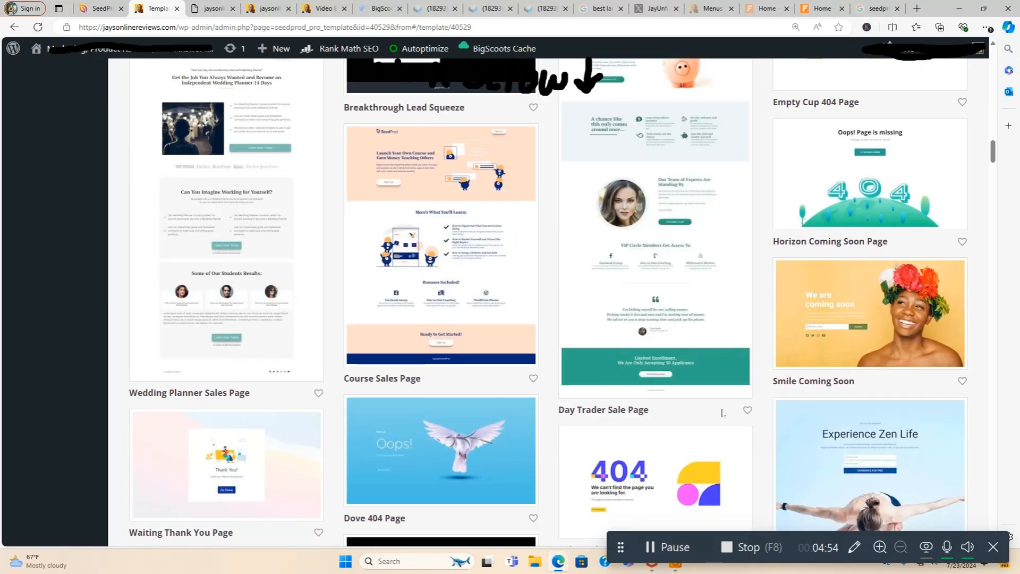
{"action": "scroll", "coordinate": [722, 413], "scroll_direction": "down", "scroll_amount": 11}
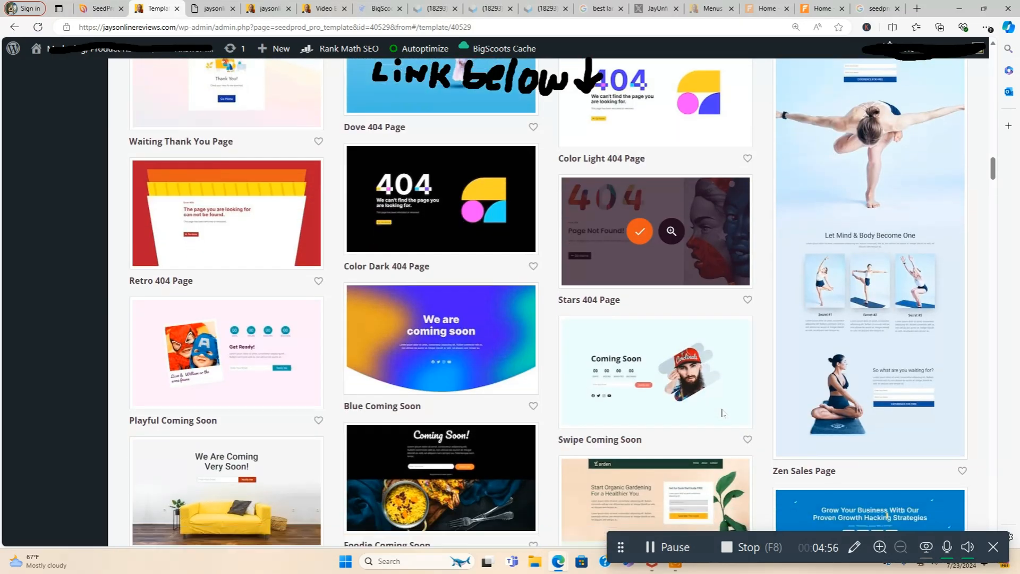
{"action": "scroll", "coordinate": [722, 413], "scroll_direction": "down", "scroll_amount": 13}
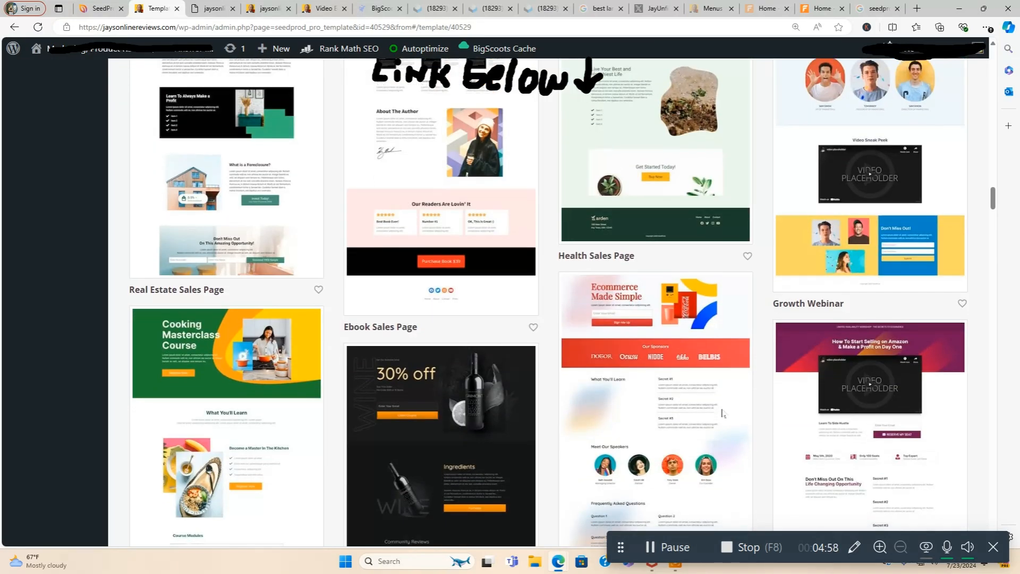
{"action": "scroll", "coordinate": [722, 413], "scroll_direction": "down", "scroll_amount": 10}
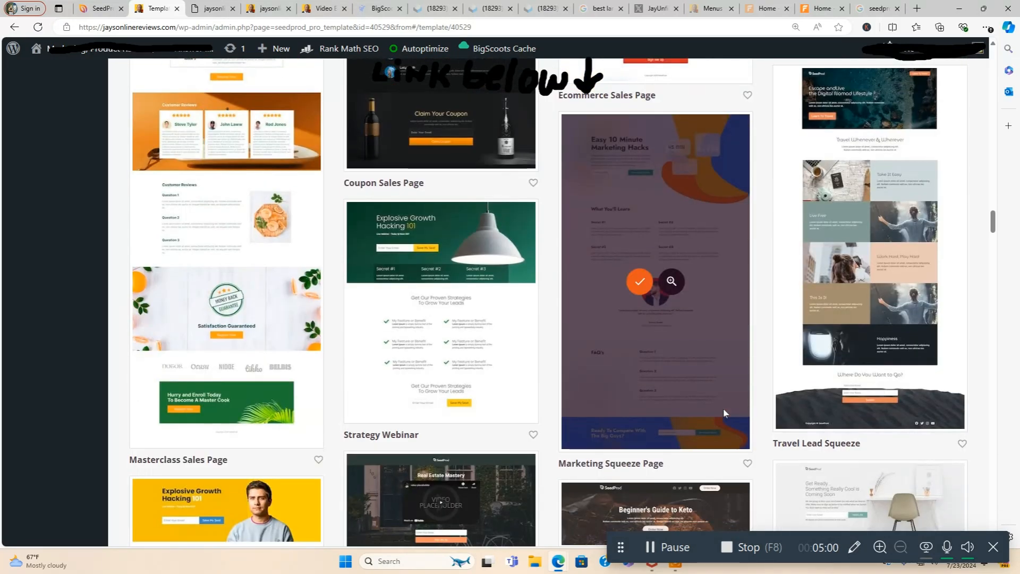
{"action": "scroll", "coordinate": [723, 413], "scroll_direction": "down", "scroll_amount": 12}
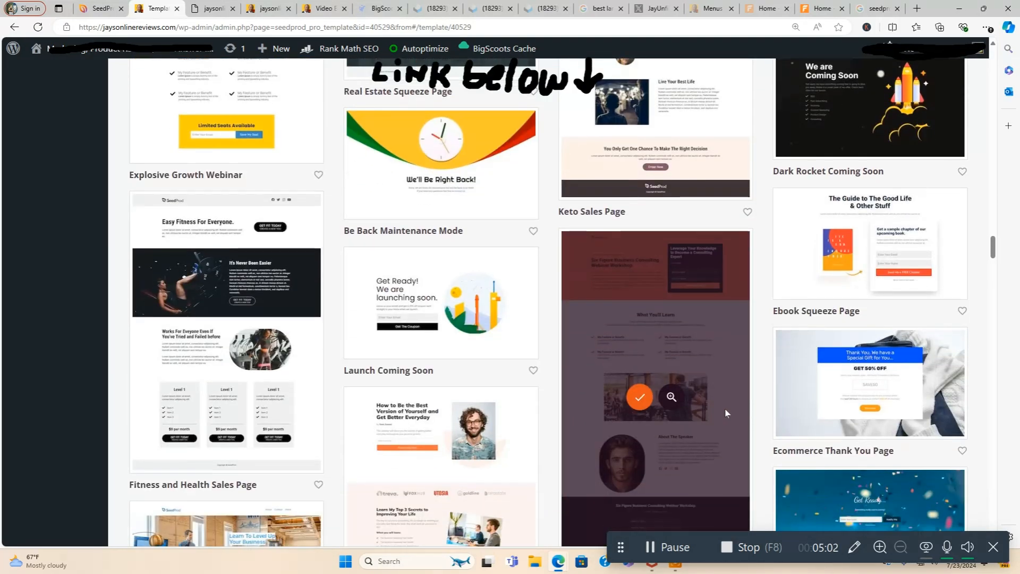
{"action": "scroll", "coordinate": [725, 412], "scroll_direction": "down", "scroll_amount": 19}
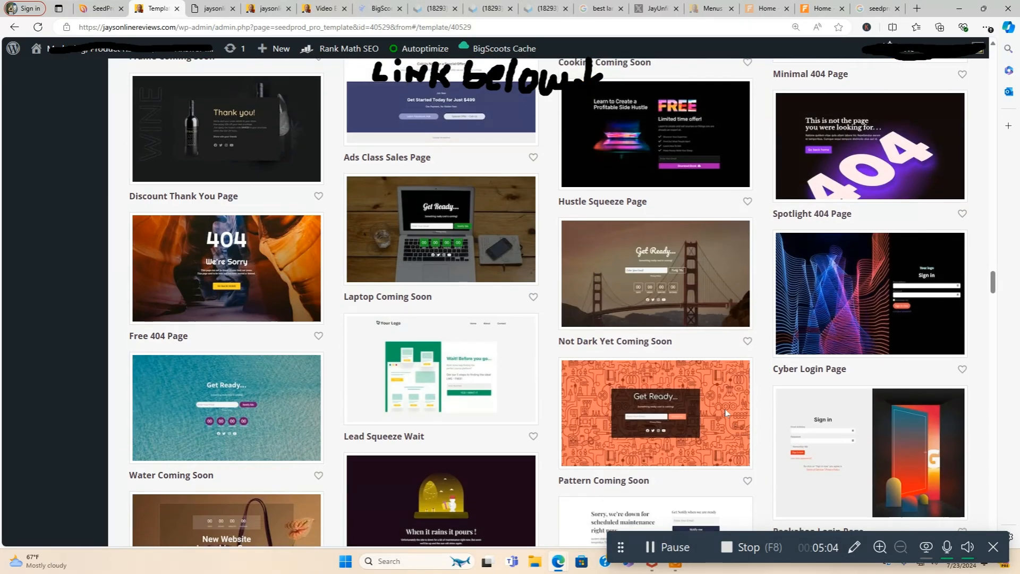
{"action": "scroll", "coordinate": [725, 413], "scroll_direction": "down", "scroll_amount": 15}
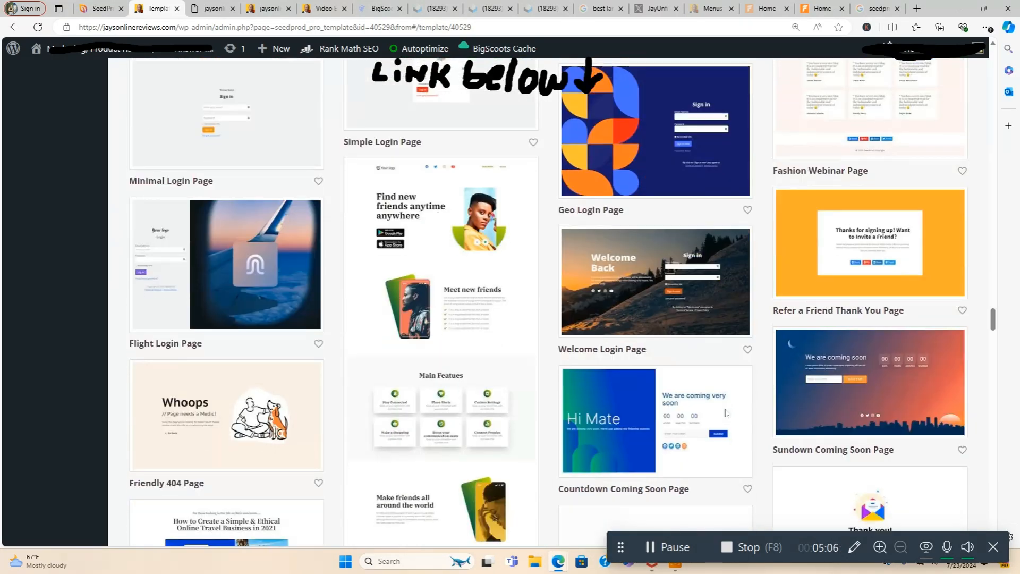
{"action": "scroll", "coordinate": [725, 413], "scroll_direction": "down", "scroll_amount": 16}
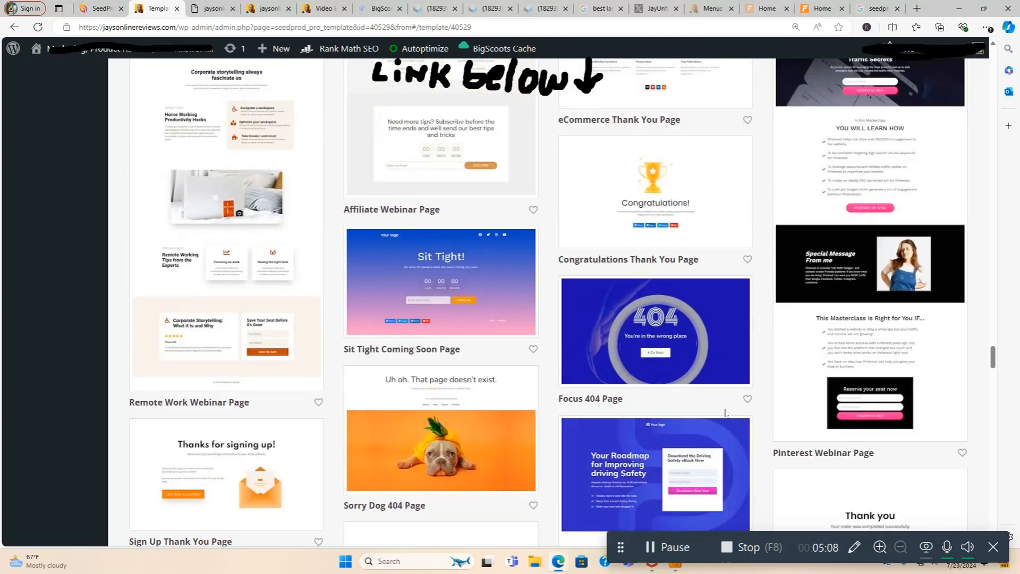
{"action": "scroll", "coordinate": [725, 412], "scroll_direction": "down", "scroll_amount": 4}
{"action": "scroll", "coordinate": [725, 413], "scroll_direction": "up", "scroll_amount": 5}
{"action": "scroll", "coordinate": [725, 413], "scroll_direction": "down", "scroll_amount": 6}
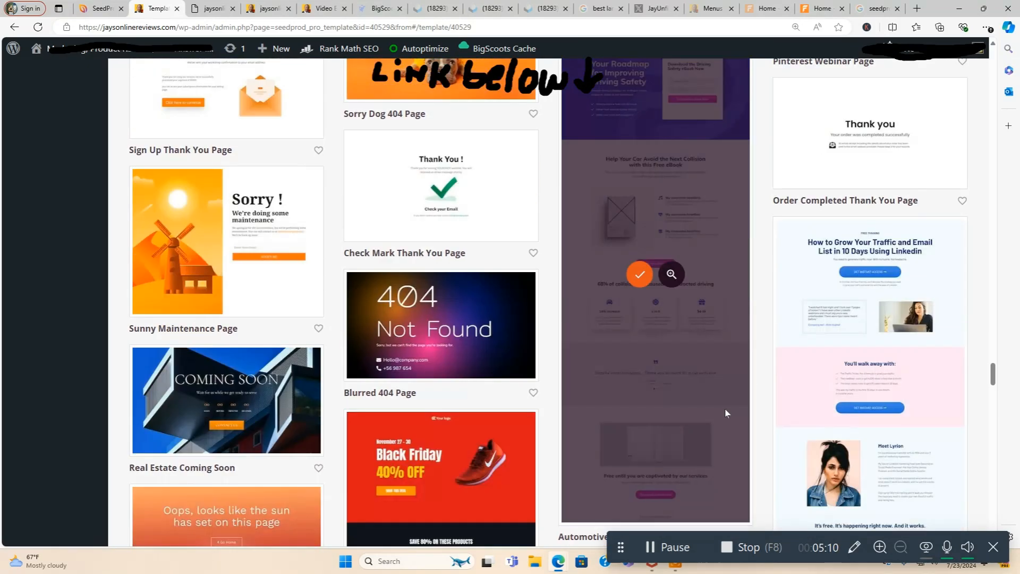
{"action": "scroll", "coordinate": [725, 413], "scroll_direction": "down", "scroll_amount": 16}
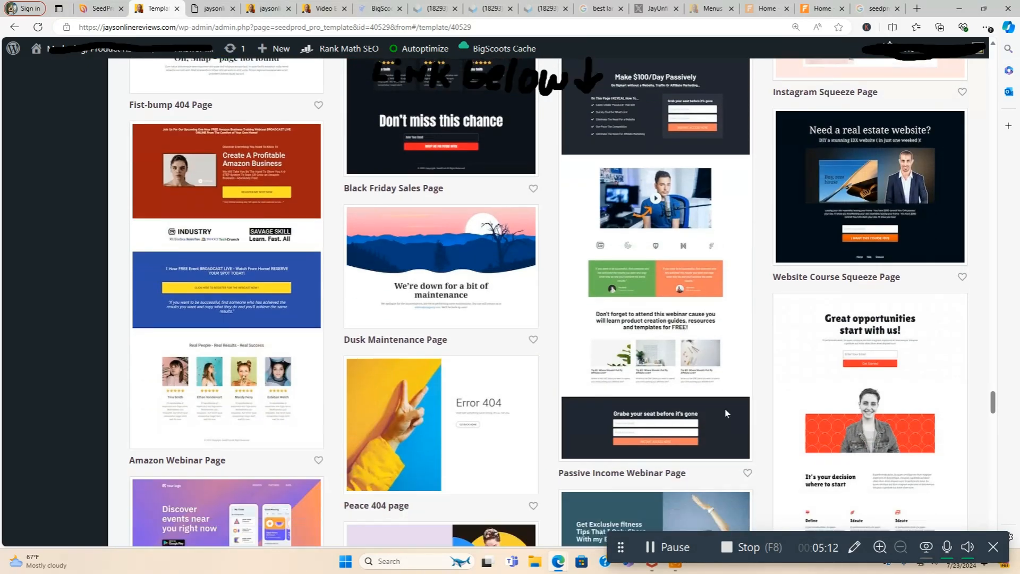
{"action": "scroll", "coordinate": [726, 413], "scroll_direction": "down", "scroll_amount": 14}
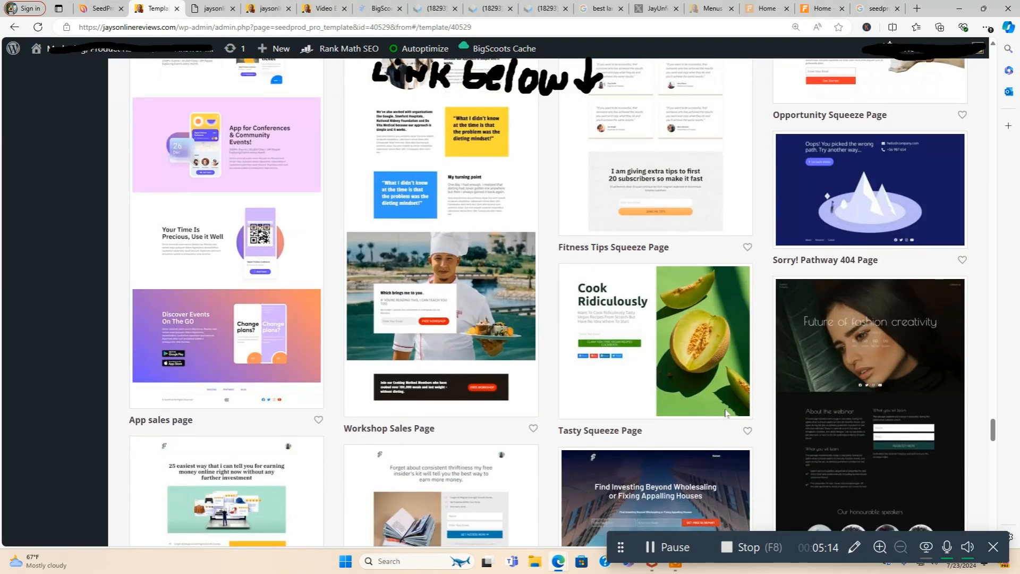
{"action": "scroll", "coordinate": [726, 413], "scroll_direction": "down", "scroll_amount": 20}
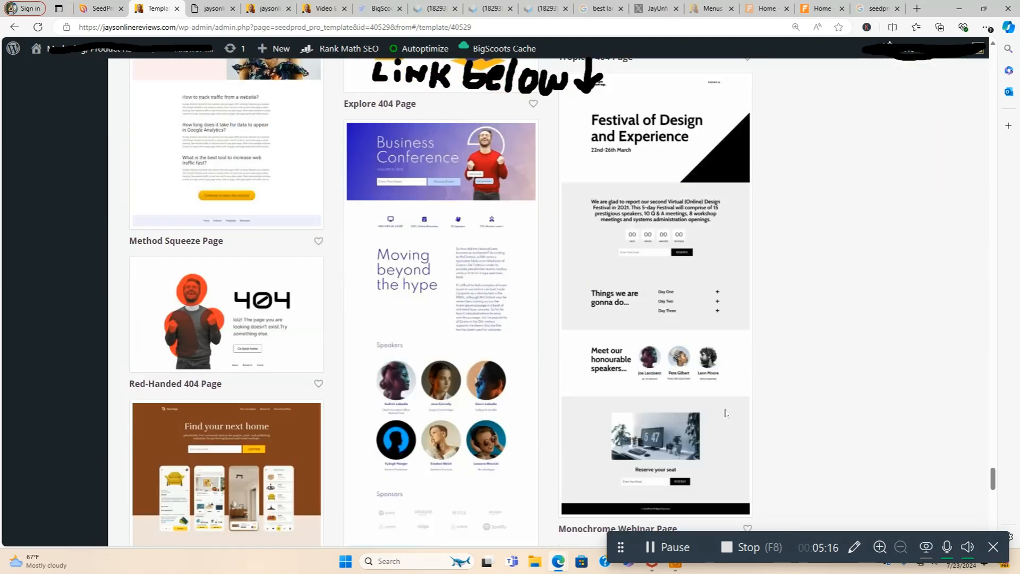
{"action": "scroll", "coordinate": [726, 413], "scroll_direction": "down", "scroll_amount": 13}
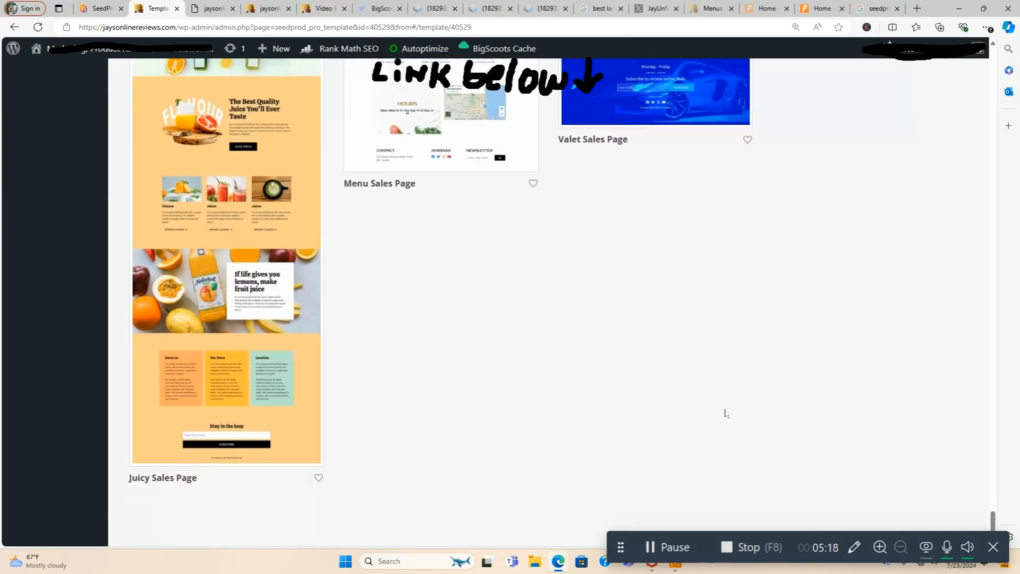
Step: Return to the beginning of the template gallery, review the category filters and activate the template search
{"action": "scroll", "coordinate": [726, 412], "scroll_direction": "up", "scroll_amount": 20}
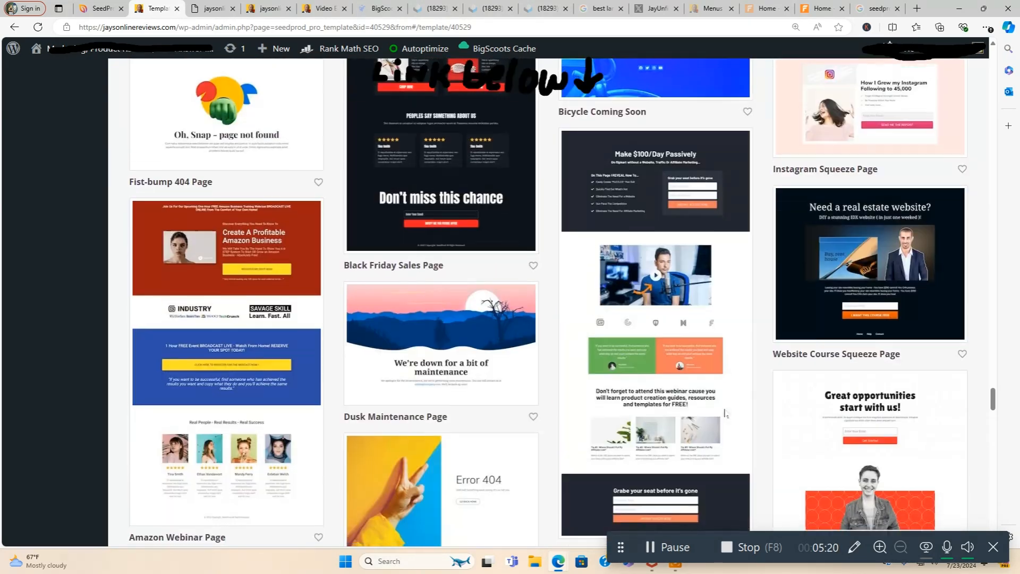
{"action": "scroll", "coordinate": [725, 413], "scroll_direction": "up", "scroll_amount": 20}
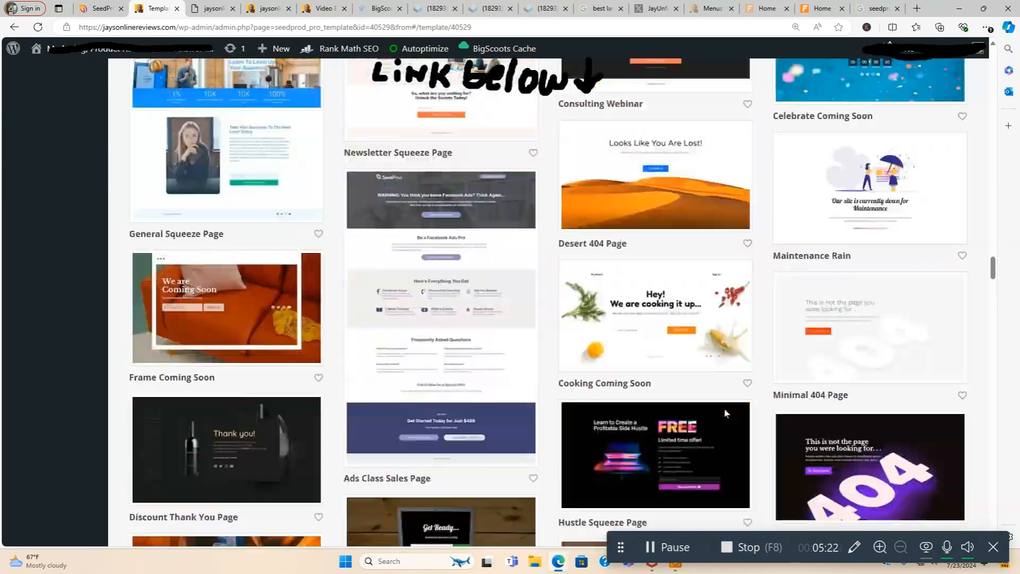
{"action": "scroll", "coordinate": [724, 413], "scroll_direction": "up", "scroll_amount": 20}
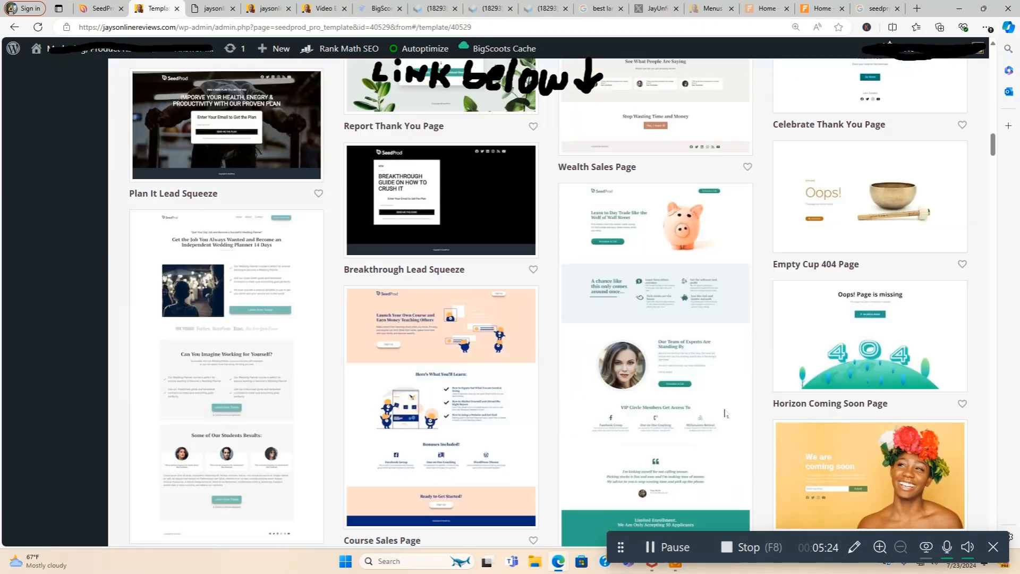
{"action": "scroll", "coordinate": [724, 412], "scroll_direction": "up", "scroll_amount": 20}
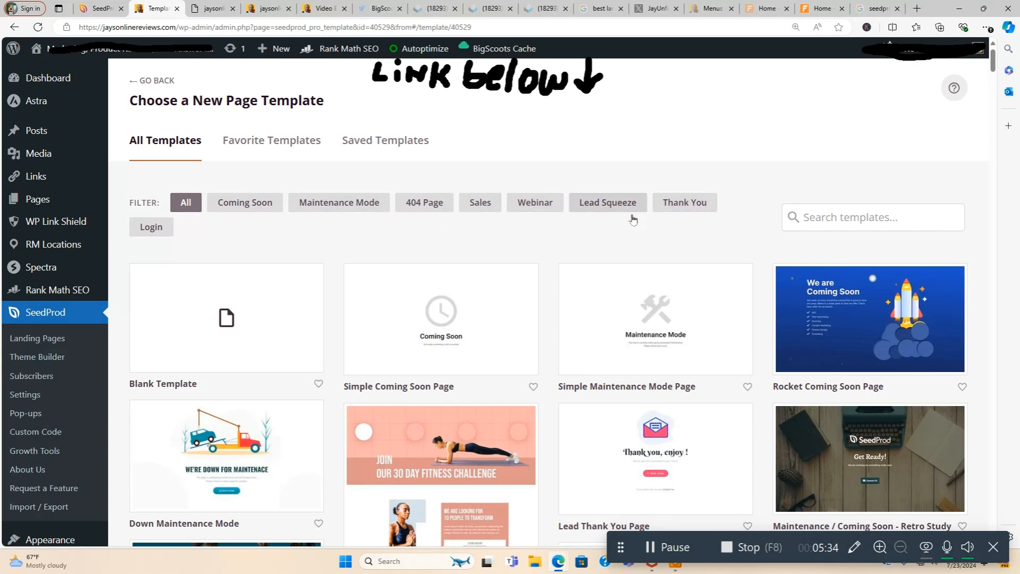
{"action": "left_click", "coordinate": [825, 218]}
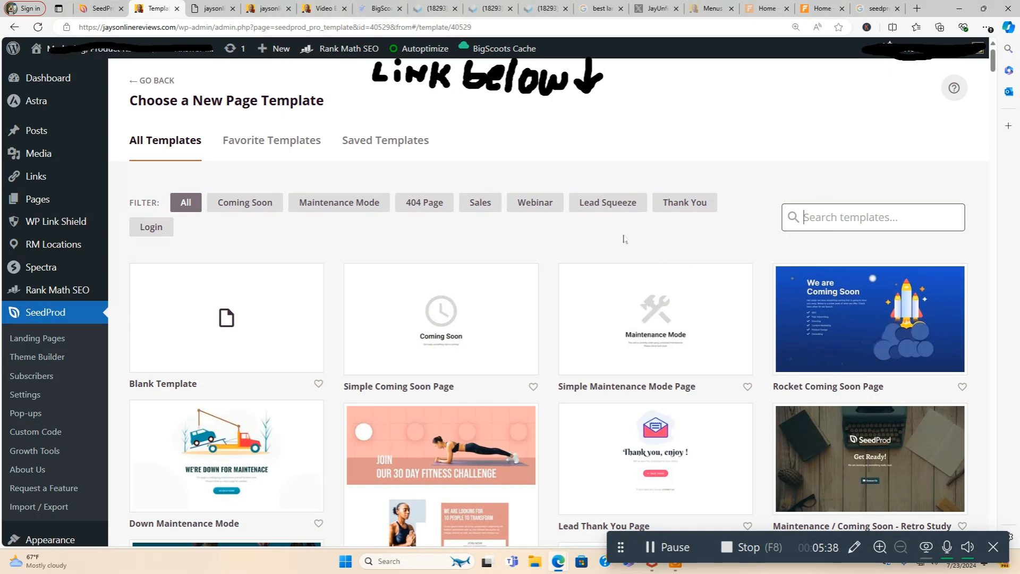
Step: Choose the Jeans Coming Soon Page template for the new landing page
{"action": "scroll", "coordinate": [624, 239], "scroll_direction": "down", "scroll_amount": 2}
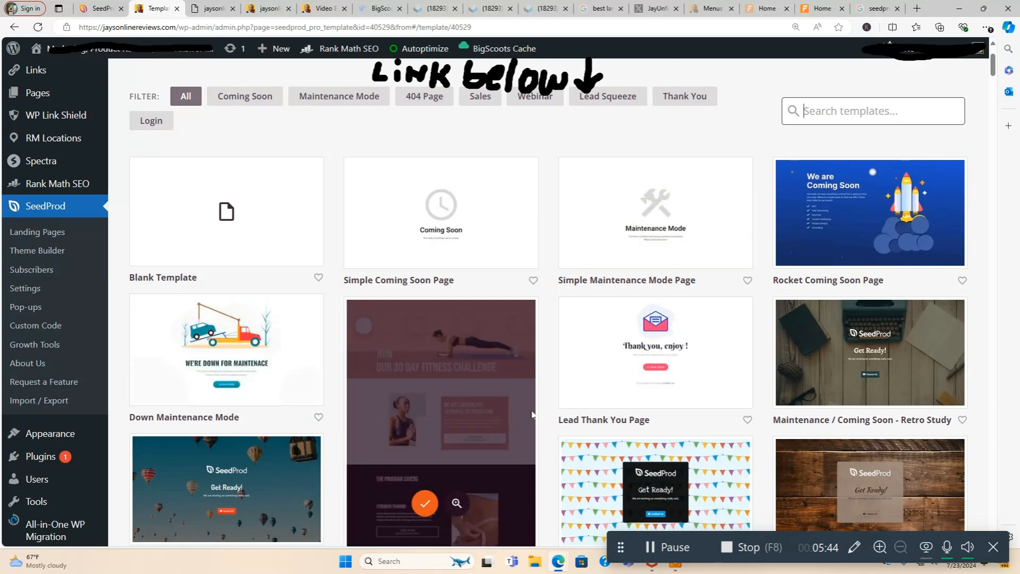
{"action": "scroll", "coordinate": [513, 420], "scroll_direction": "down", "scroll_amount": 3}
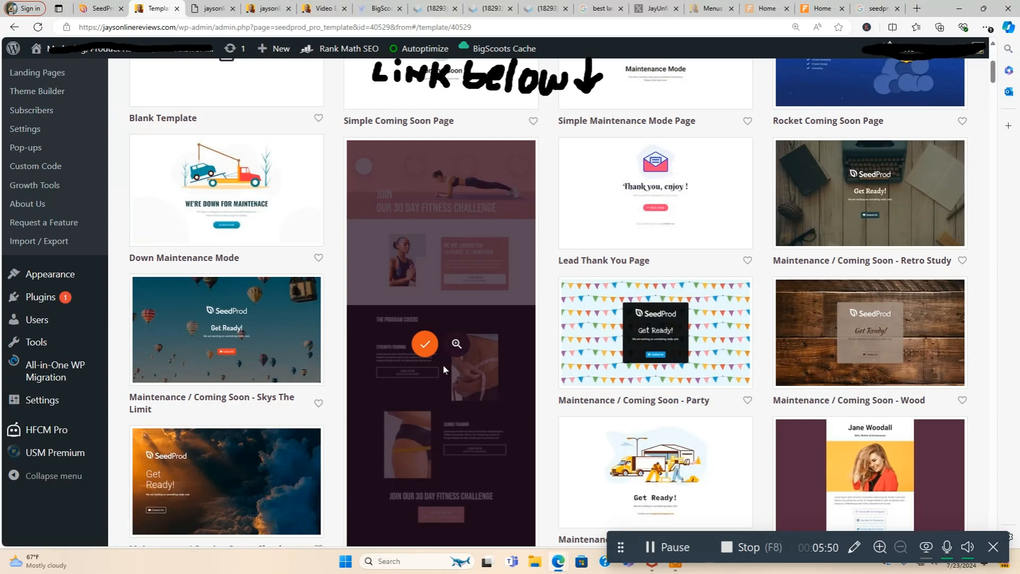
{"action": "scroll", "coordinate": [637, 319], "scroll_direction": "down", "scroll_amount": 2}
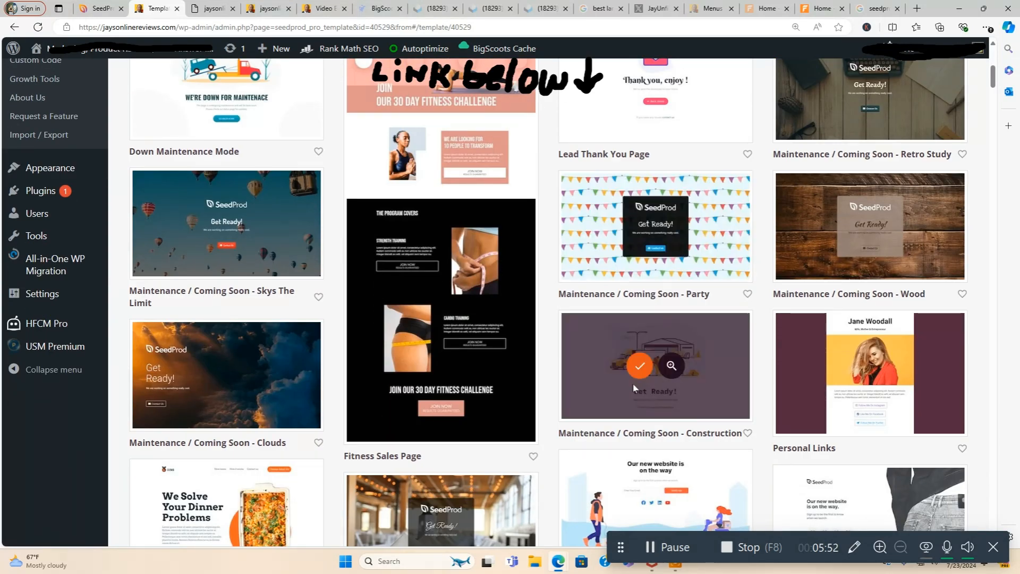
{"action": "scroll", "coordinate": [635, 388], "scroll_direction": "down", "scroll_amount": 3}
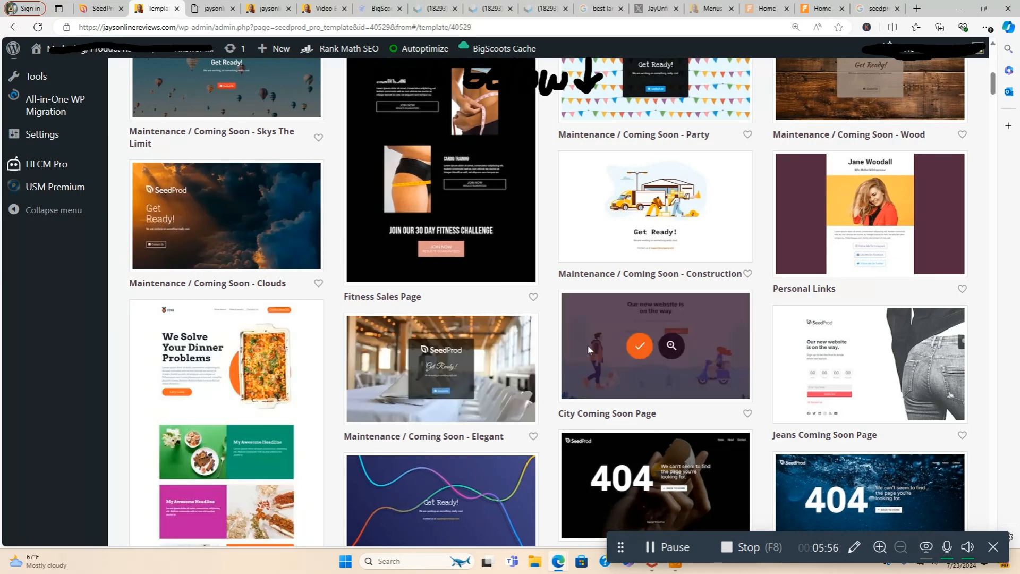
{"action": "scroll", "coordinate": [792, 370], "scroll_direction": "down", "scroll_amount": 3}
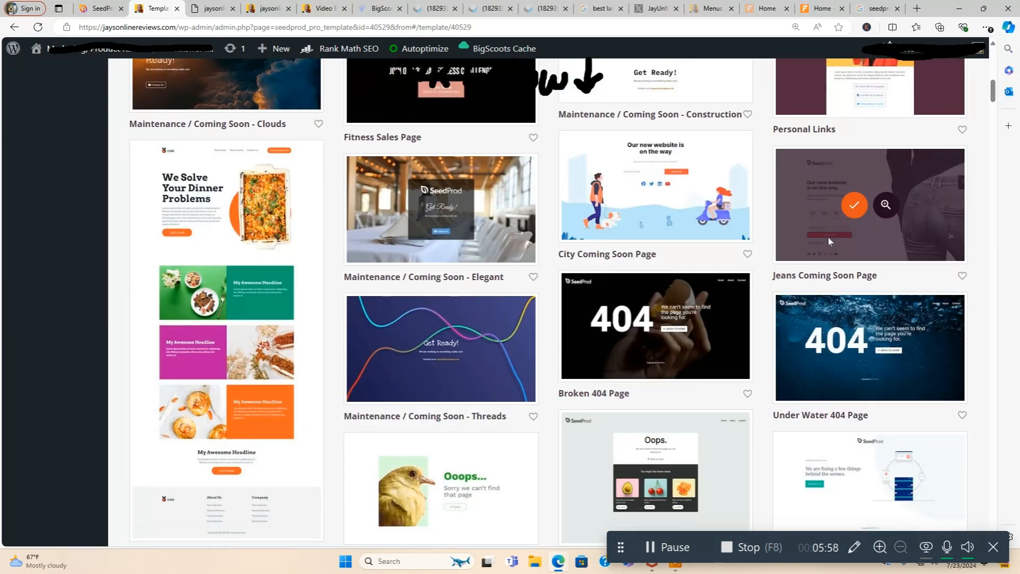
{"action": "left_click", "coordinate": [856, 208]}
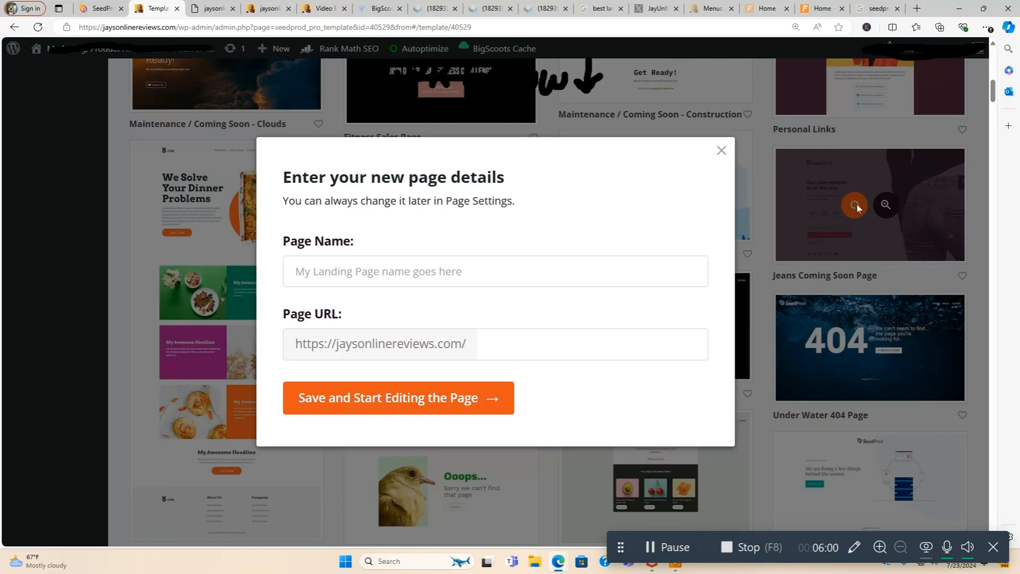
Step: Name the new page Best Jeans 2024, save its details and start editing it
{"action": "left_click", "coordinate": [325, 272]}
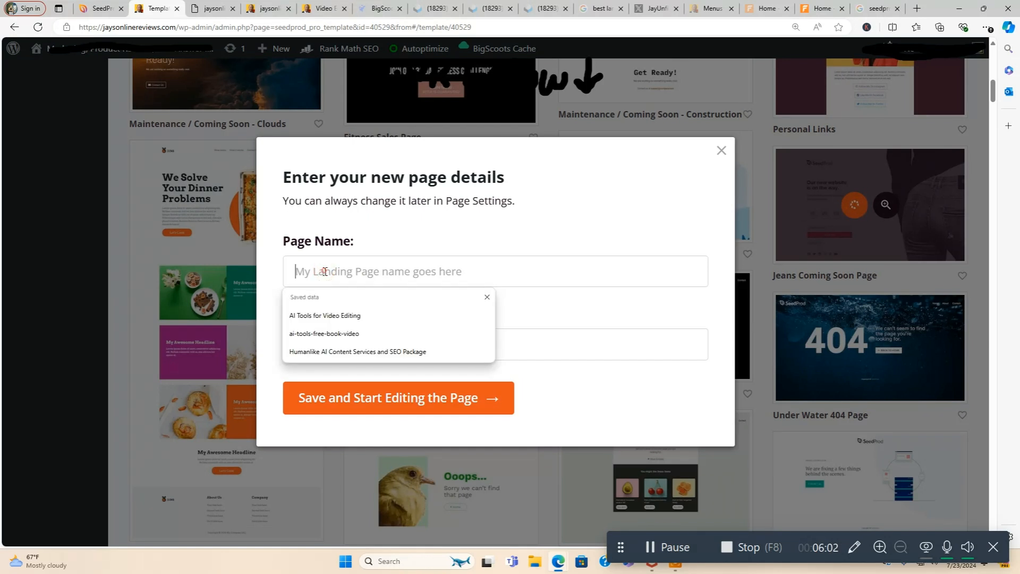
{"action": "type", "text": "Be"}
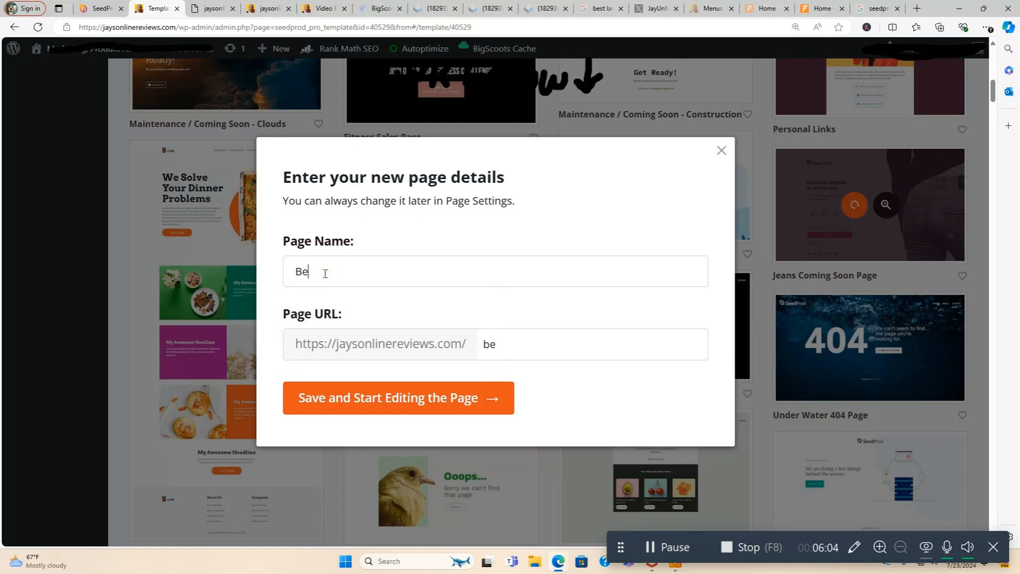
{"action": "type", "text": "st Jeans 3"}
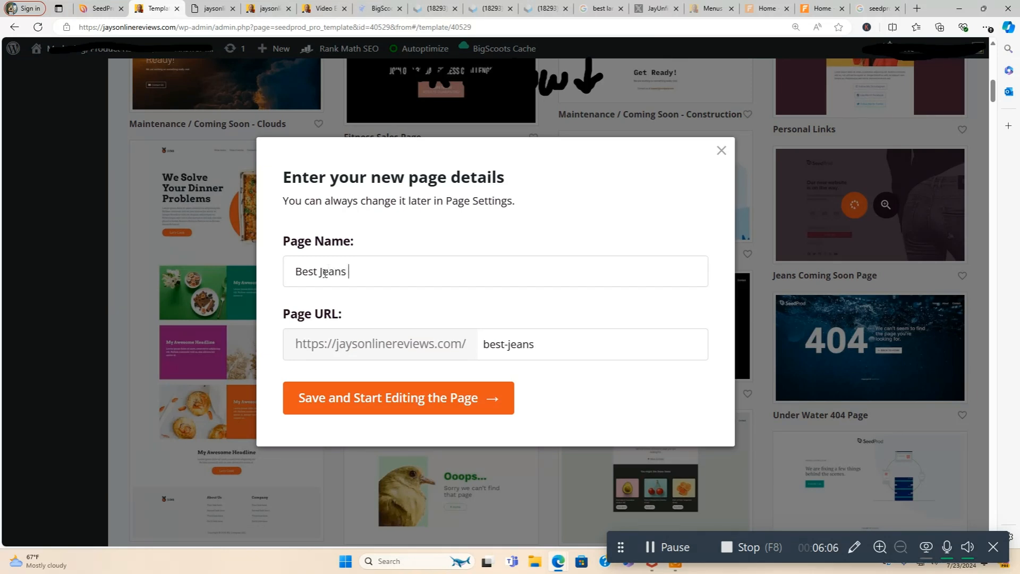
{"action": "type", "text": "2024"}
{"action": "left_click", "coordinate": [398, 398]}
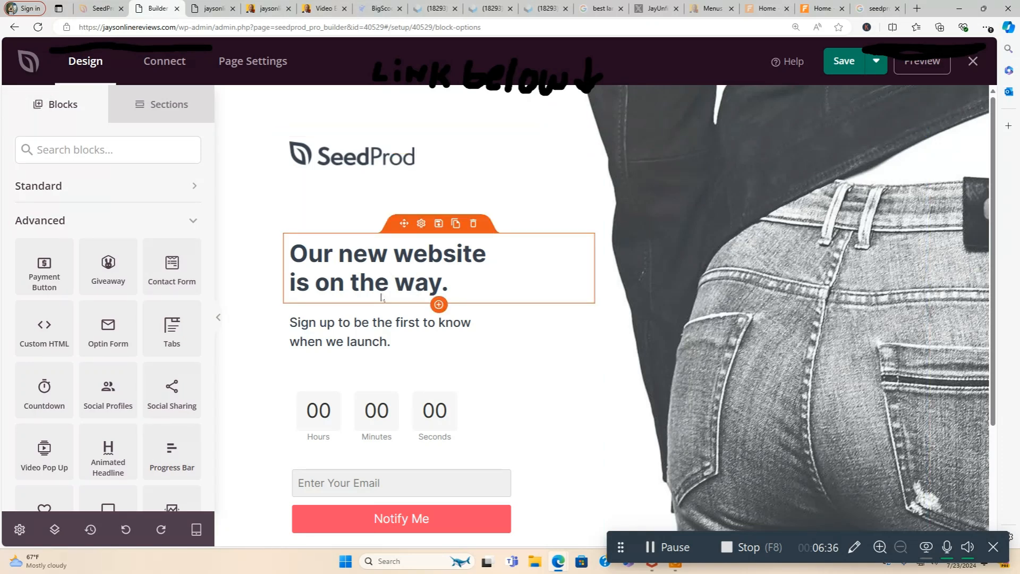
Step: Open the settings of the "Our new website is on the way." headline and of the email opt-in form
{"action": "left_click", "coordinate": [352, 281]}
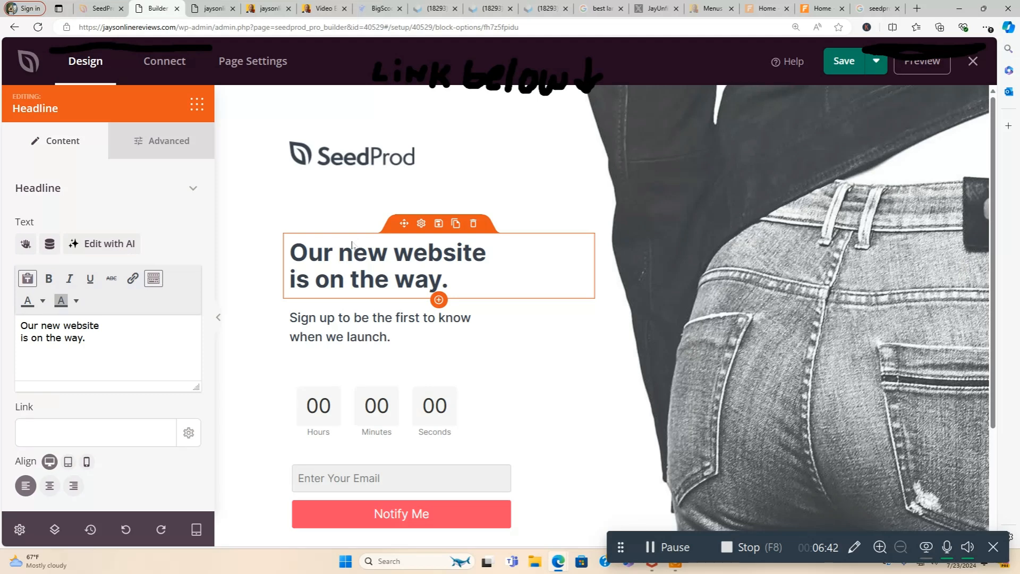
{"action": "scroll", "coordinate": [568, 366], "scroll_direction": "down", "scroll_amount": 2}
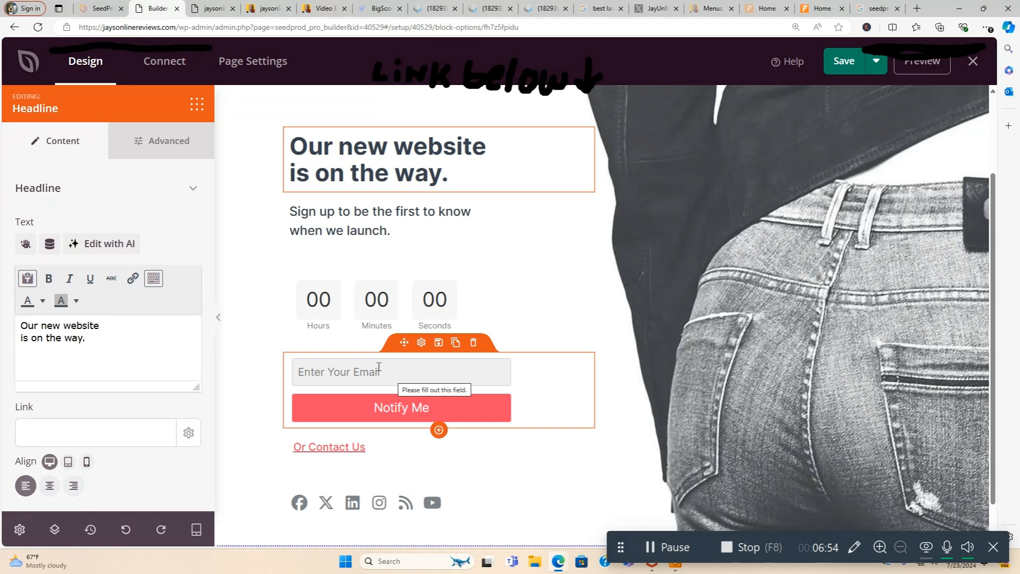
{"action": "left_click", "coordinate": [379, 367]}
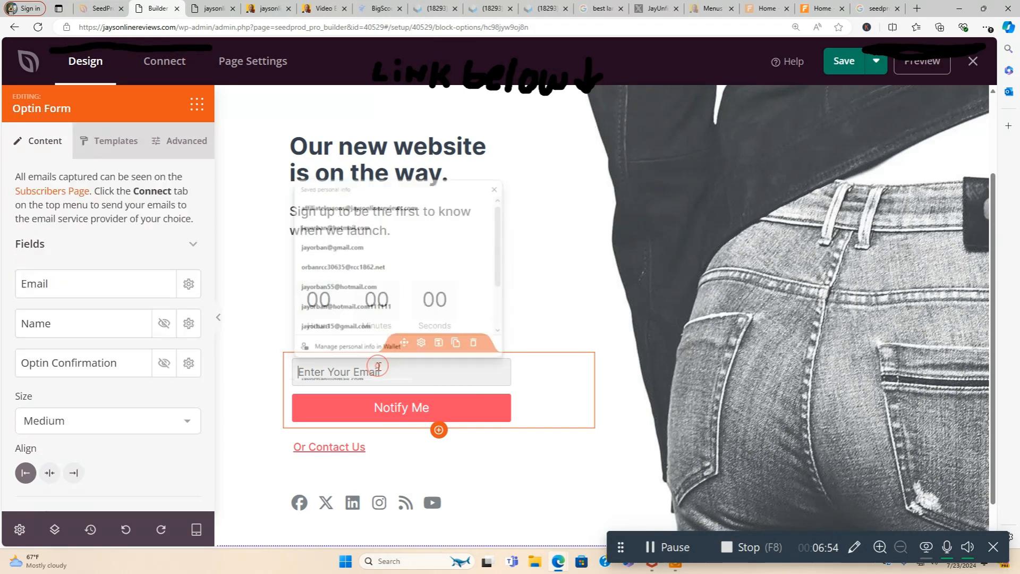
Step: Review the email marketing and other integrations that the page can be connected to
{"action": "left_click", "coordinate": [177, 65]}
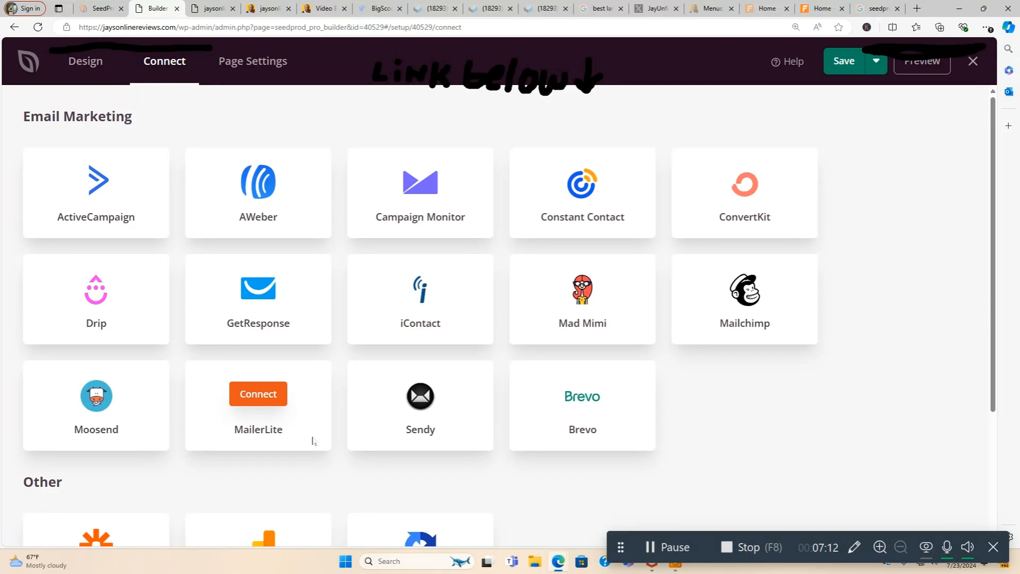
{"action": "scroll", "coordinate": [676, 387], "scroll_direction": "down", "scroll_amount": 3}
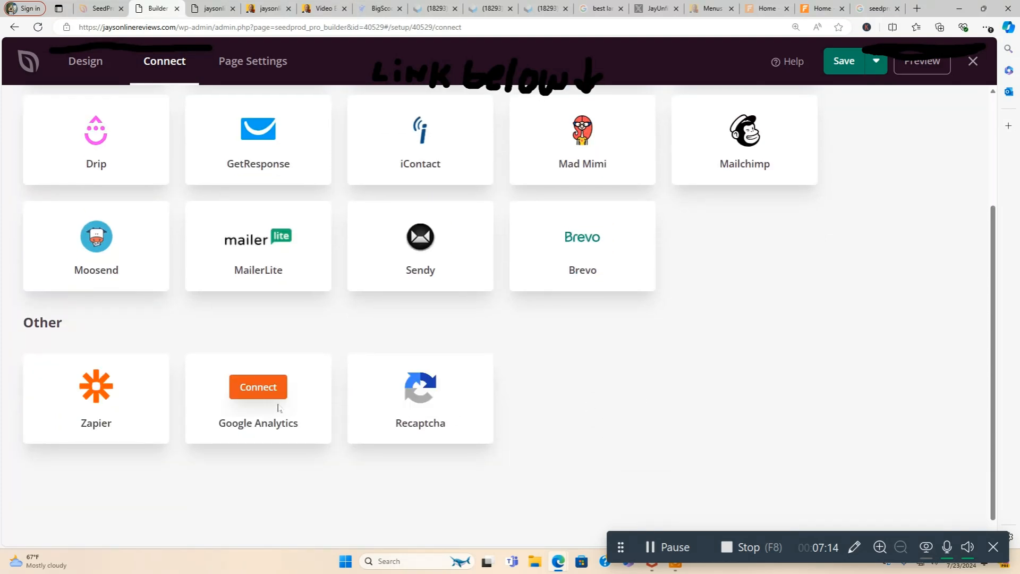
{"action": "scroll", "coordinate": [626, 409], "scroll_direction": "up", "scroll_amount": 3}
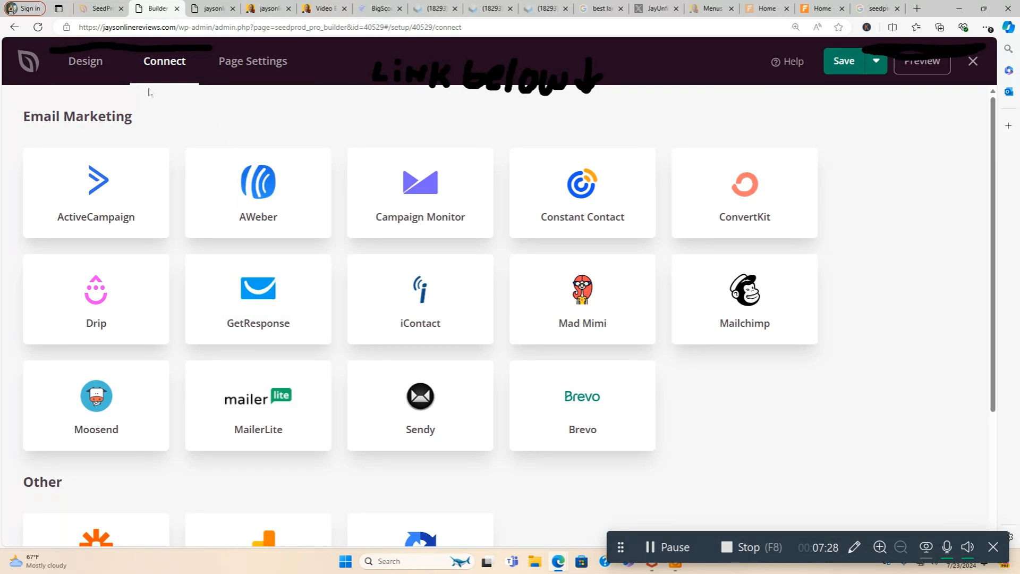
Step: Review the page's general settings, from the title and URL to isolation mode and the Facebook App ID
{"action": "left_click", "coordinate": [247, 66]}
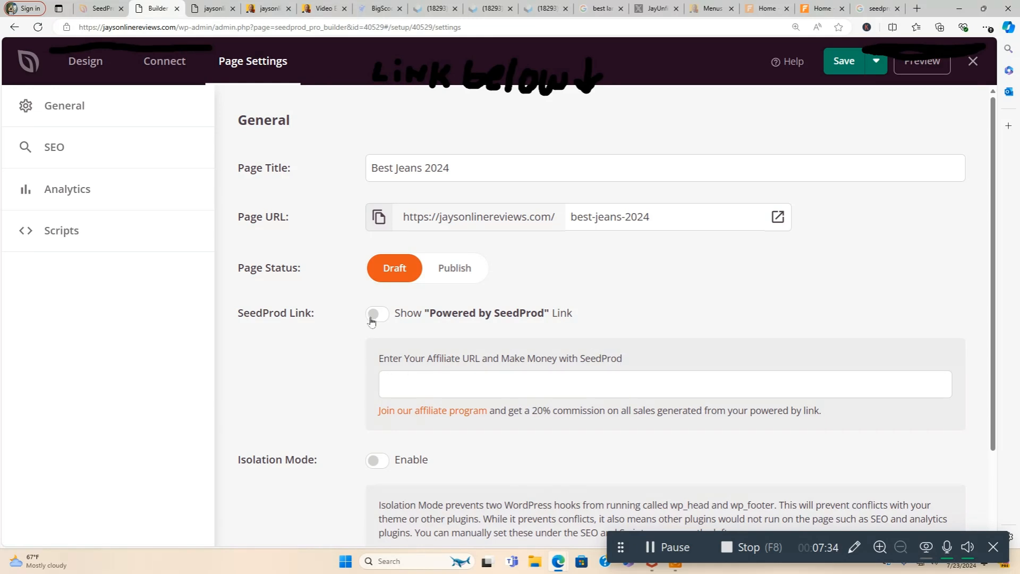
{"action": "scroll", "coordinate": [351, 298], "scroll_direction": "down", "scroll_amount": 2}
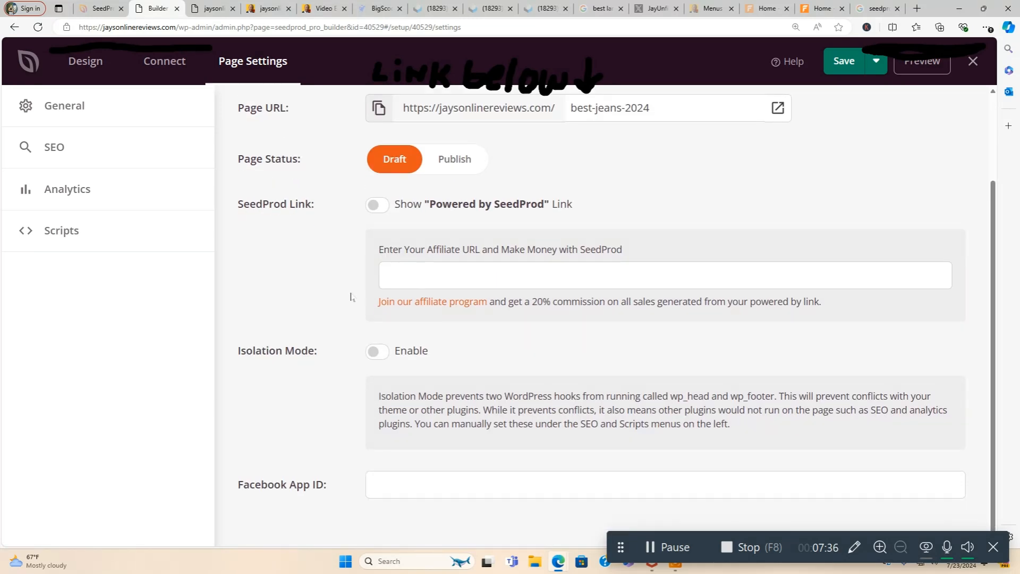
{"action": "scroll", "coordinate": [350, 298], "scroll_direction": "up", "scroll_amount": 2}
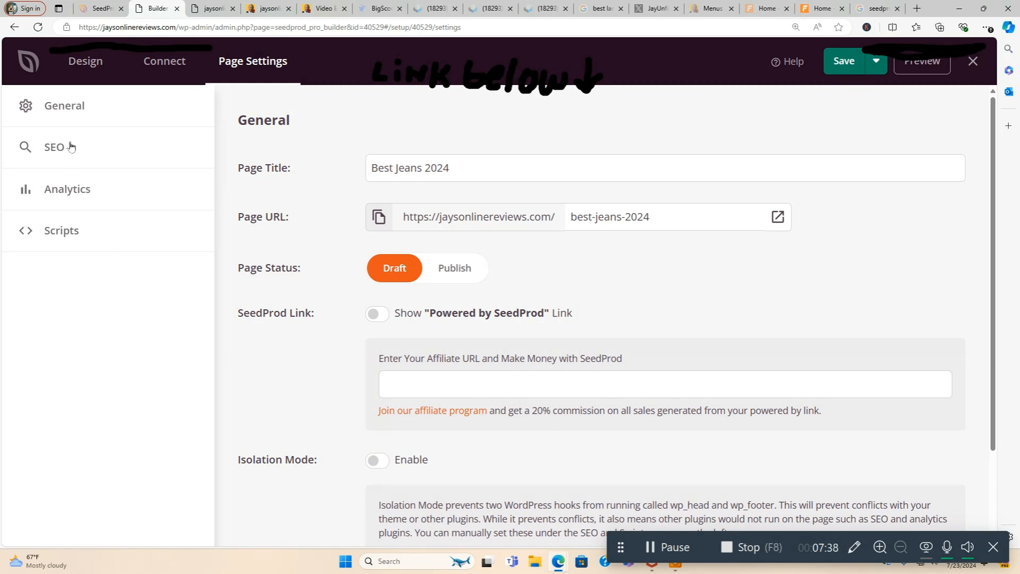
Step: Return to the page design, insert an Optin Form block directly below the headline and delete it again
{"action": "left_click", "coordinate": [91, 62]}
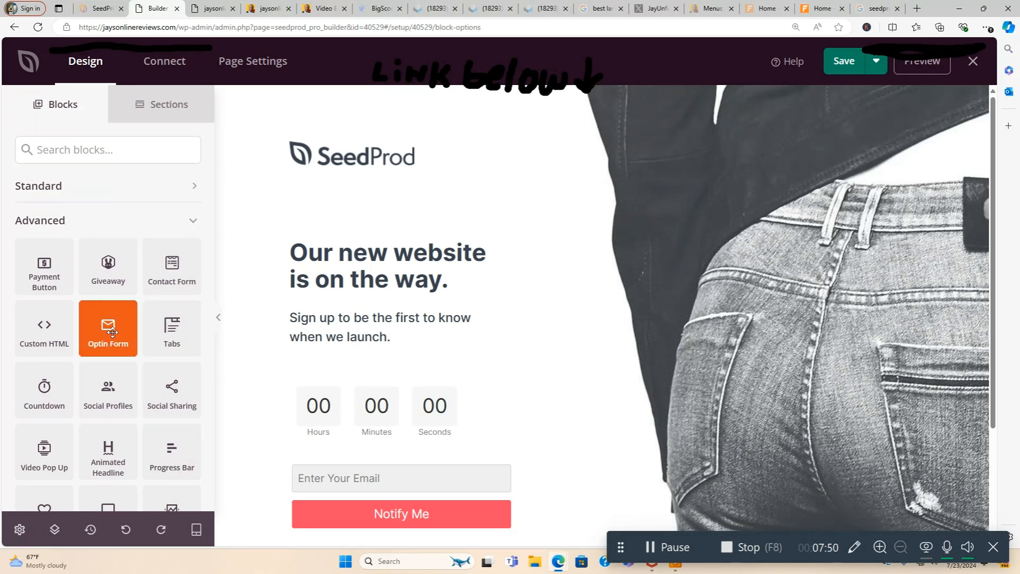
{"action": "left_click_drag", "start_coordinate": [112, 332], "coordinate": [372, 187]}
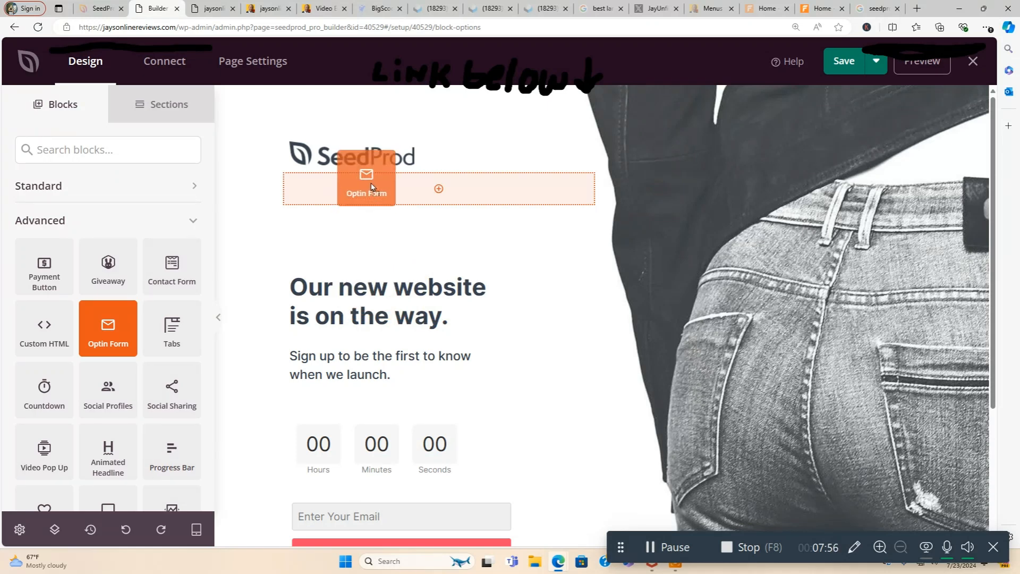
{"action": "left_click_drag", "start_coordinate": [372, 187], "coordinate": [445, 325]}
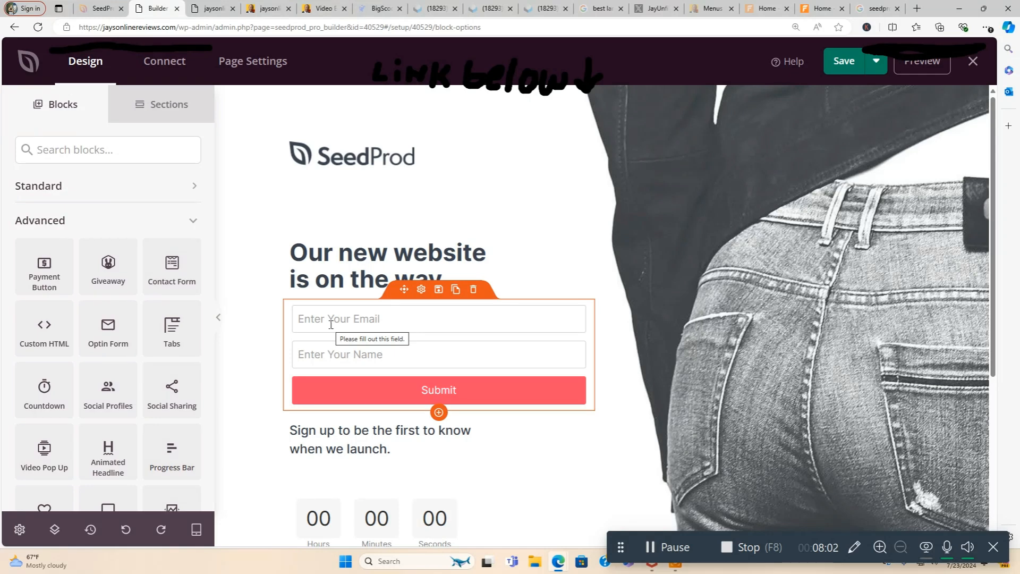
{"action": "left_click", "coordinate": [473, 289]}
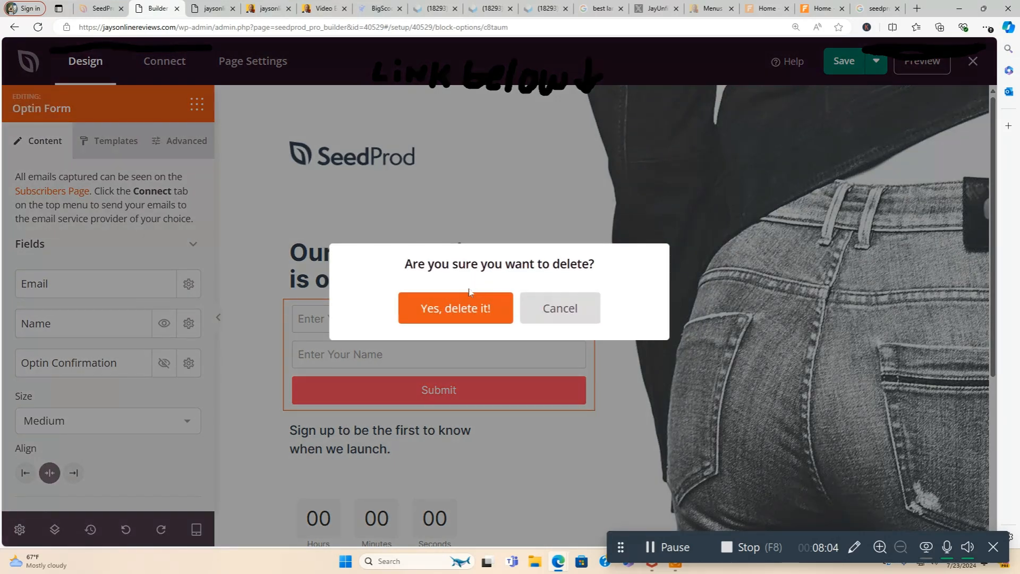
{"action": "left_click", "coordinate": [471, 309]}
Step: Insert a Social Sharing block between the headline and the sign-up text, and test its Facebook share button
{"action": "scroll", "coordinate": [170, 372], "scroll_direction": "down", "scroll_amount": 3}
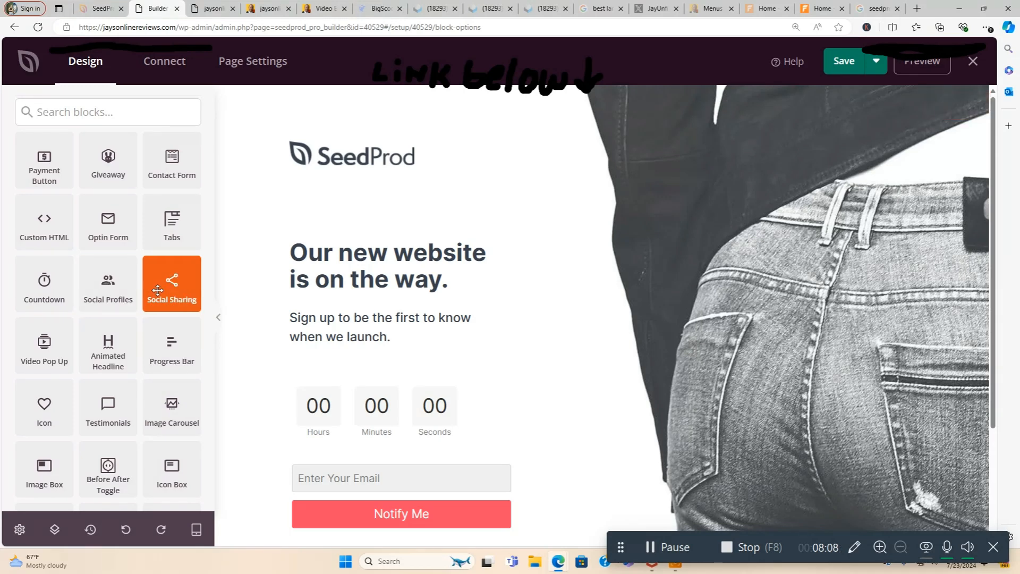
{"action": "left_click_drag", "start_coordinate": [157, 289], "coordinate": [421, 325]}
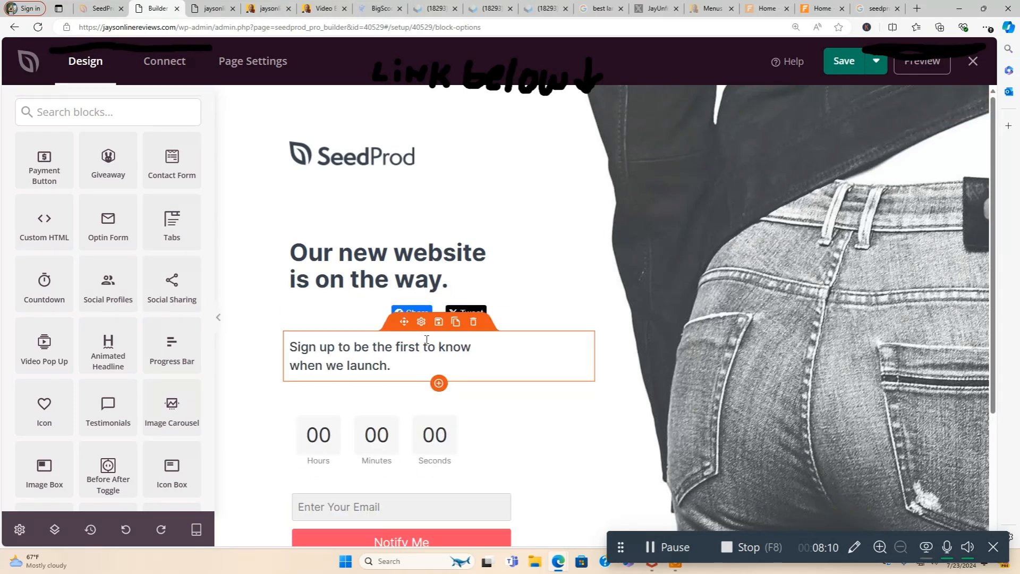
{"action": "left_click", "coordinate": [420, 314]}
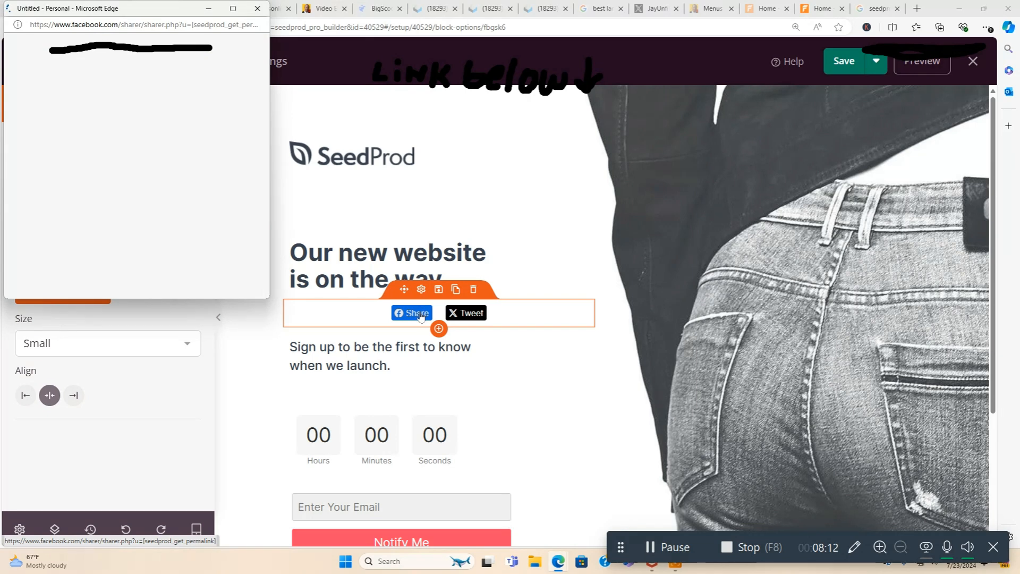
{"action": "left_click", "coordinate": [257, 9]}
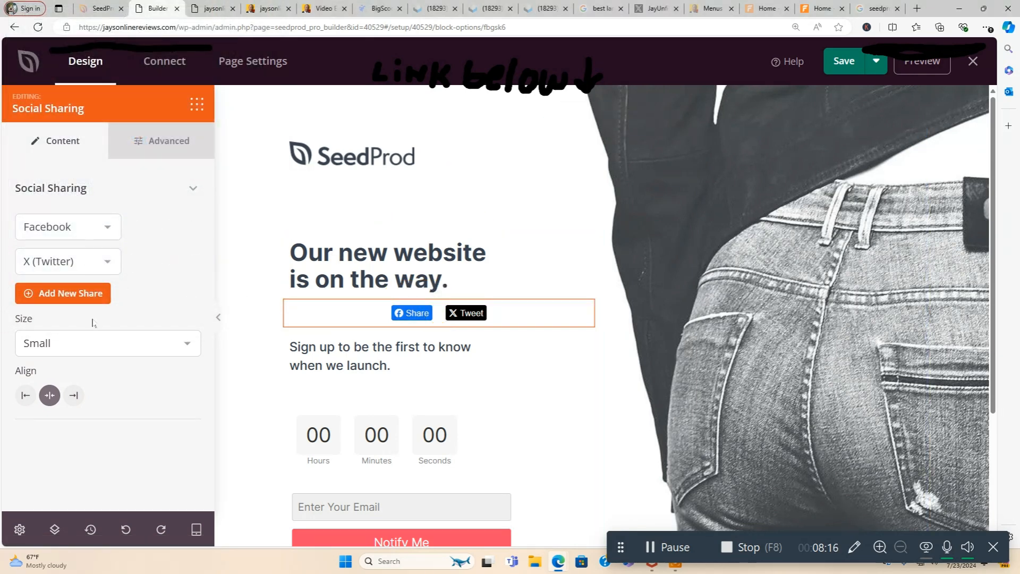
Step: Try the Medium and Large sizes on the Social Sharing block, and delete the block
{"action": "left_click", "coordinate": [106, 354]}
{"action": "left_click", "coordinate": [105, 381]}
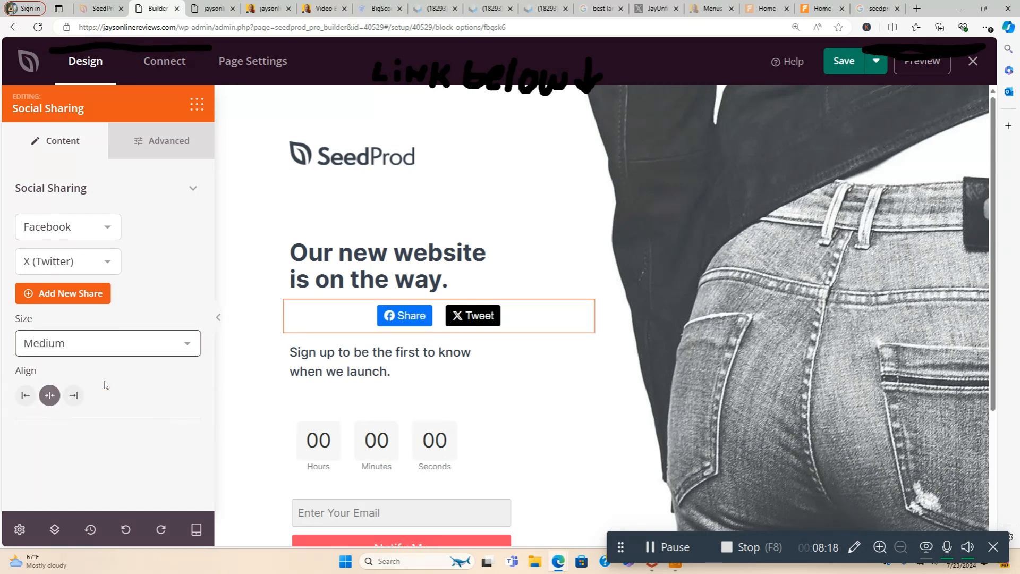
{"action": "left_click", "coordinate": [113, 354]}
{"action": "left_click", "coordinate": [110, 395]}
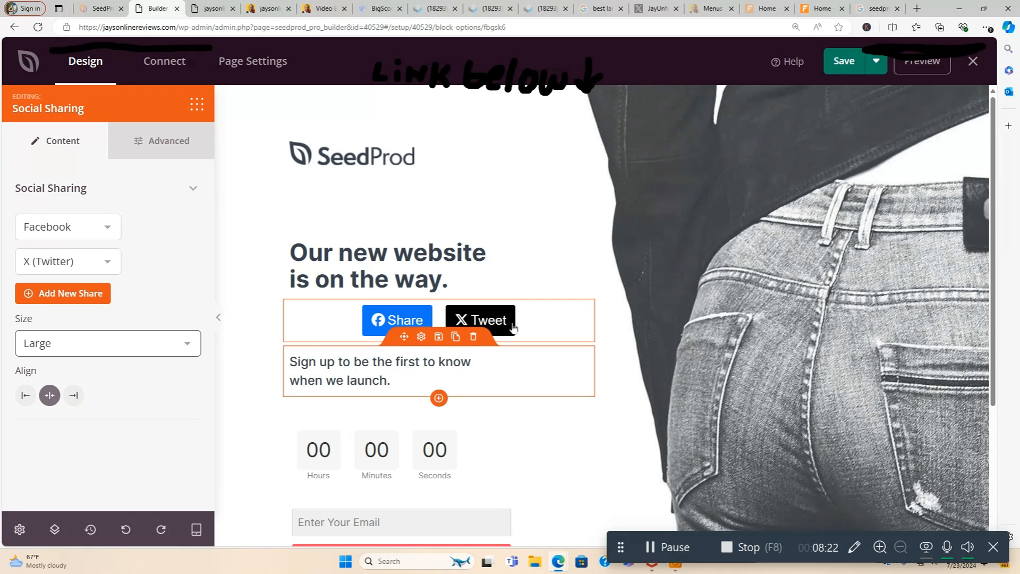
{"action": "left_click", "coordinate": [473, 289]}
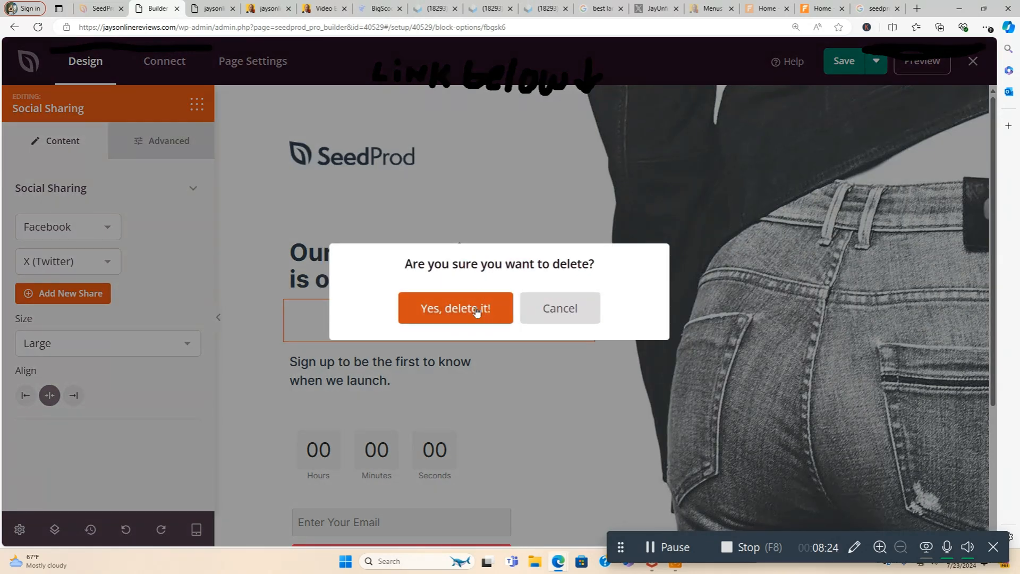
{"action": "left_click", "coordinate": [476, 310]}
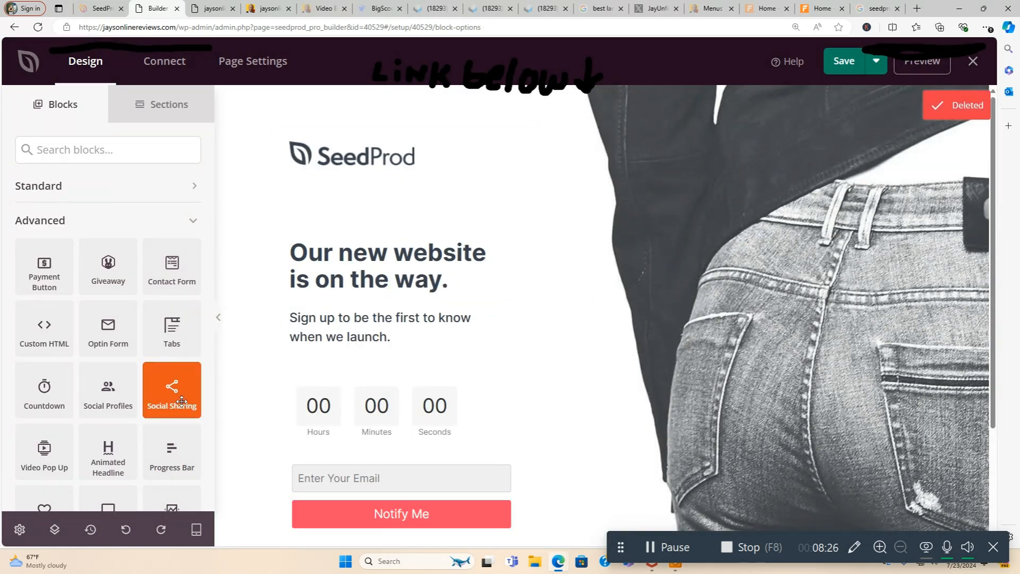
Step: Insert an Animated Headline block between the SeedProd logo and the "Our new website is on the way." headline
{"action": "scroll", "coordinate": [175, 396], "scroll_direction": "down", "scroll_amount": 2}
{"action": "scroll", "coordinate": [181, 402], "scroll_direction": "down", "scroll_amount": 2}
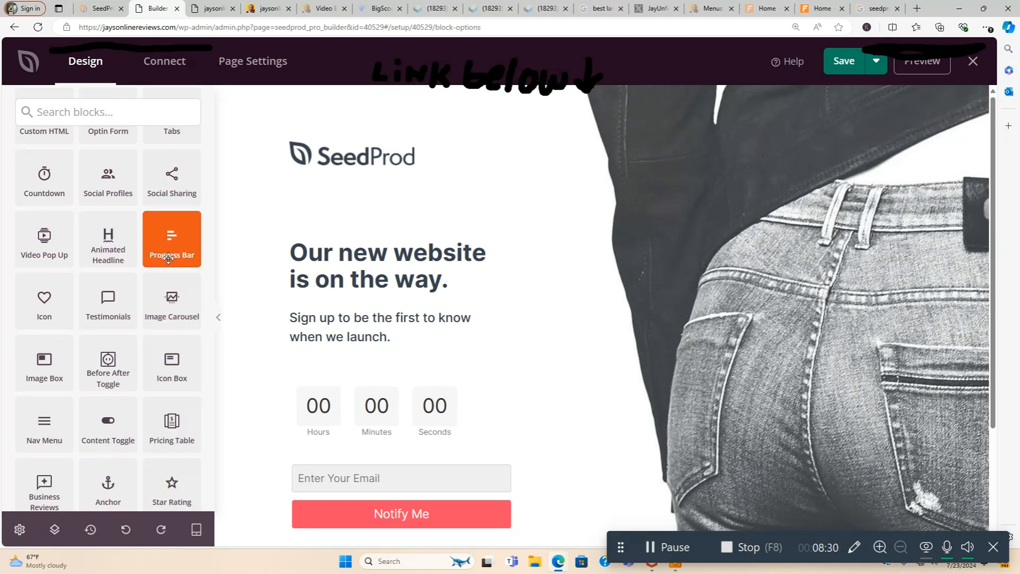
{"action": "left_click_drag", "start_coordinate": [111, 253], "coordinate": [432, 213]}
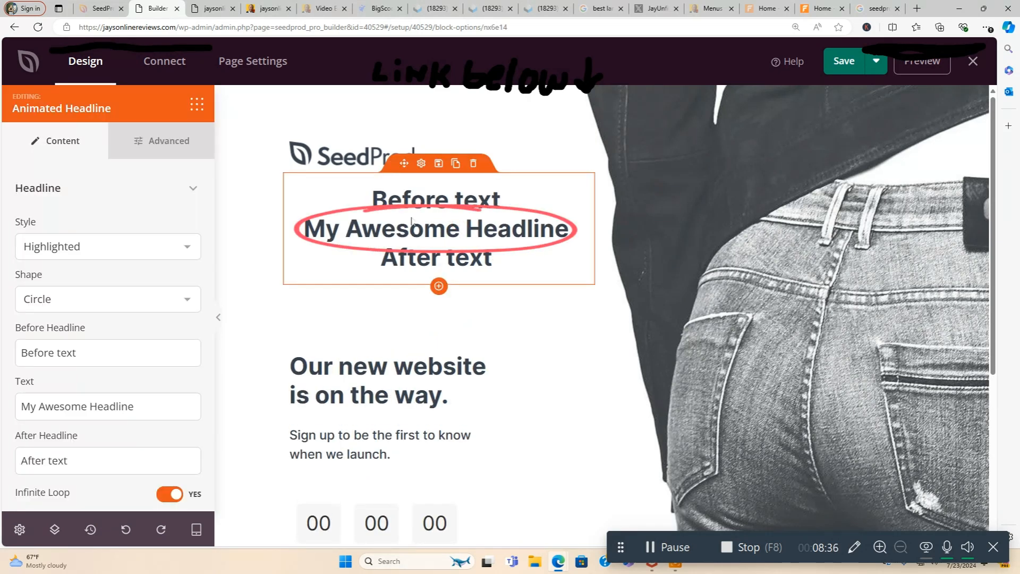
Step: Try the Curly, Underline, Double, Underline Zigzag, Strikethrough and X shapes on the animated headline
{"action": "left_click", "coordinate": [140, 306]}
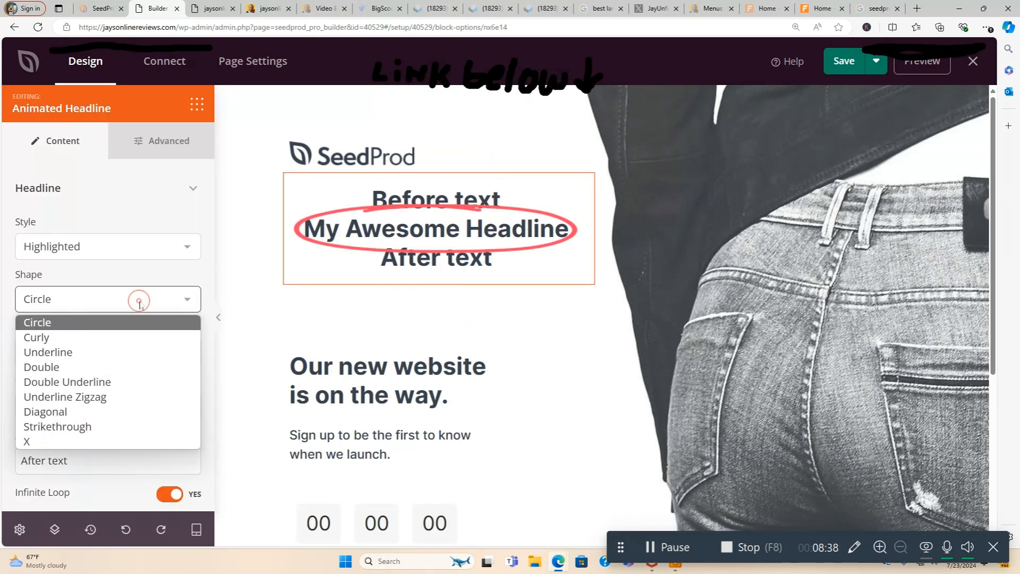
{"action": "left_click", "coordinate": [132, 339]}
{"action": "left_click", "coordinate": [150, 298]}
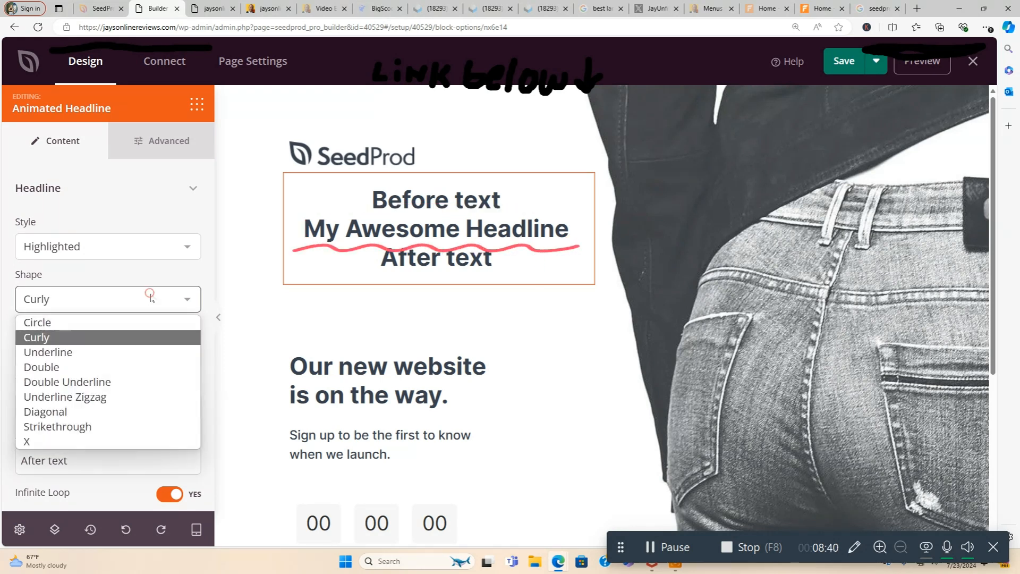
{"action": "left_click", "coordinate": [151, 354]}
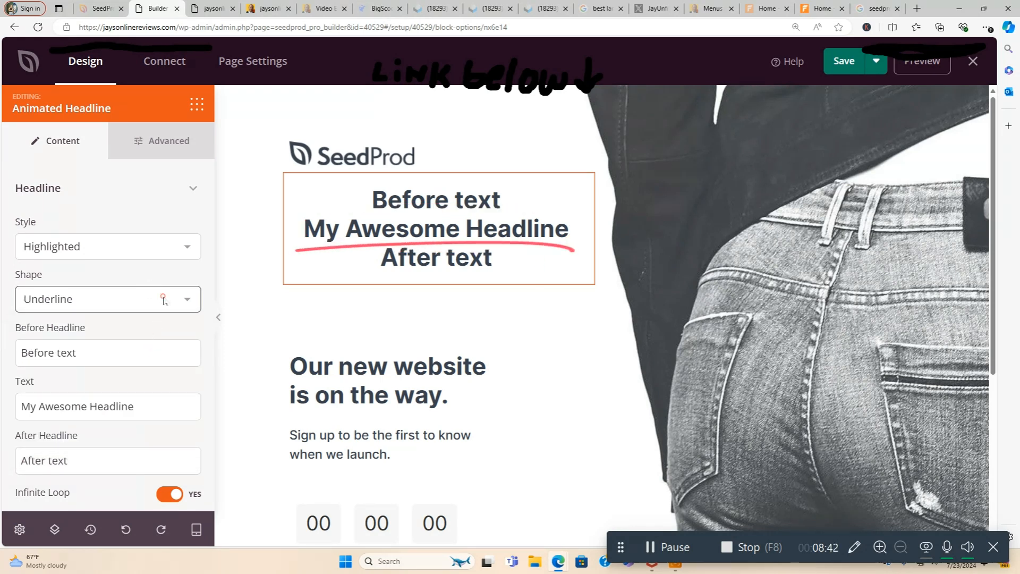
{"action": "left_click", "coordinate": [163, 301]}
{"action": "left_click", "coordinate": [162, 363]}
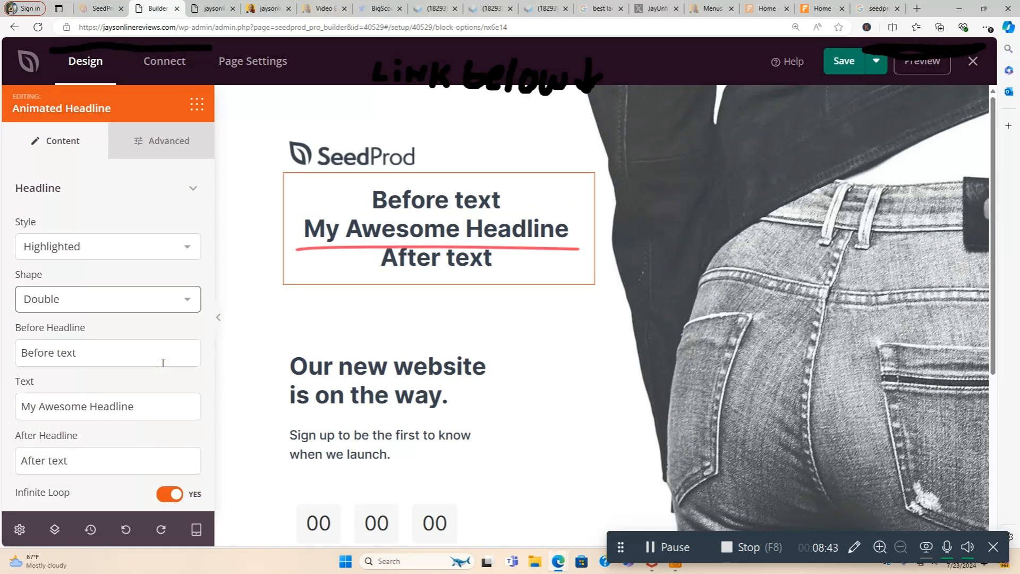
{"action": "left_click", "coordinate": [175, 298]}
{"action": "left_click", "coordinate": [152, 396]}
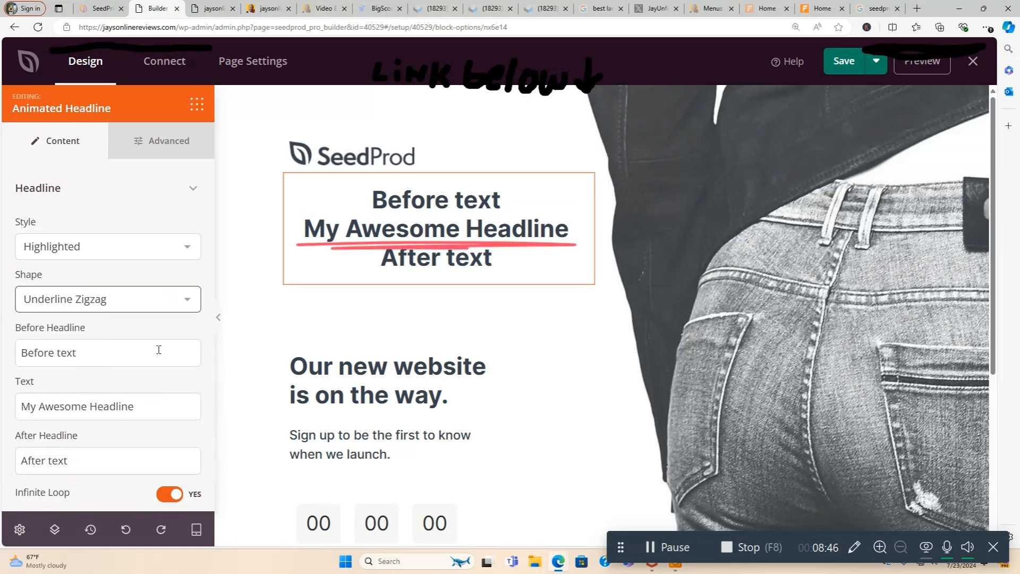
{"action": "left_click", "coordinate": [168, 307]}
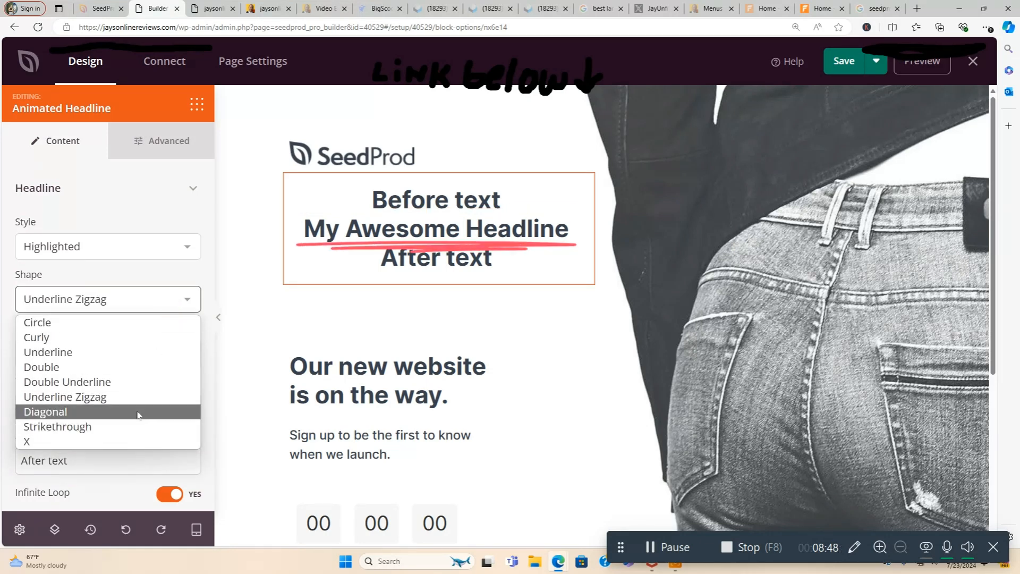
{"action": "left_click", "coordinate": [136, 427]}
{"action": "left_click", "coordinate": [151, 295]}
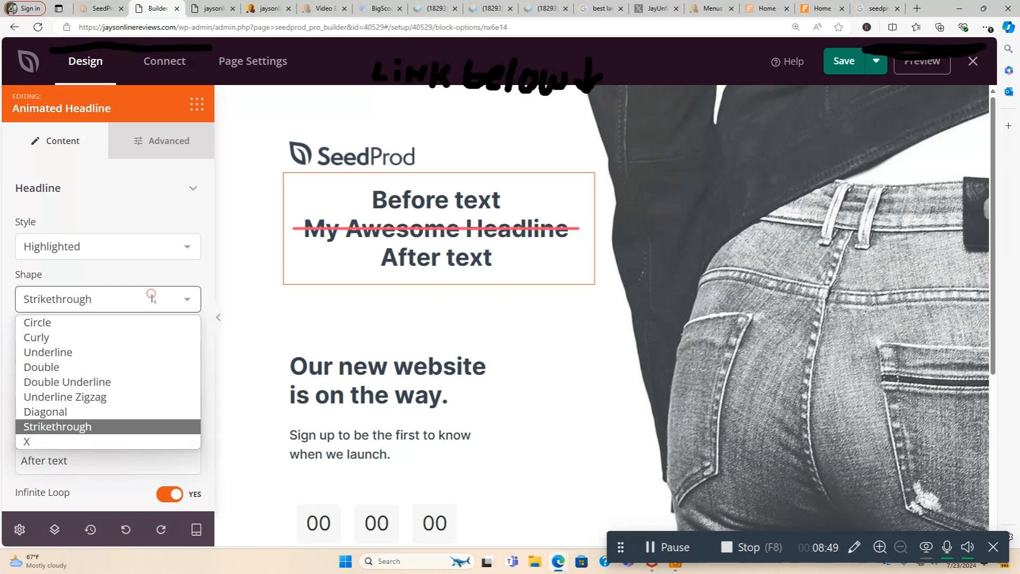
{"action": "left_click", "coordinate": [128, 441]}
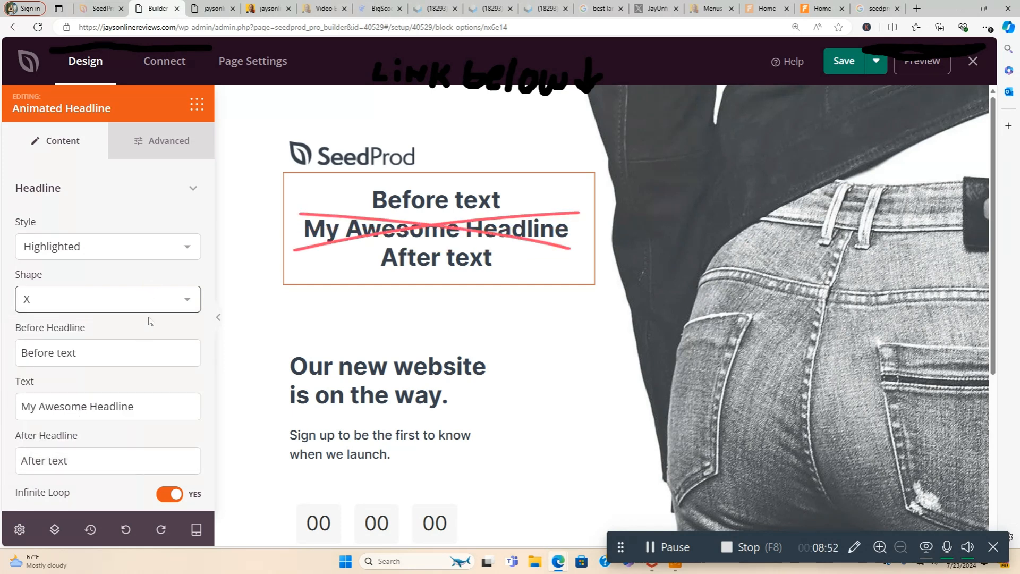
Step: Switch the animated headline's style to Rotating, and delete the block
{"action": "left_click", "coordinate": [184, 247]}
{"action": "left_click", "coordinate": [185, 252]}
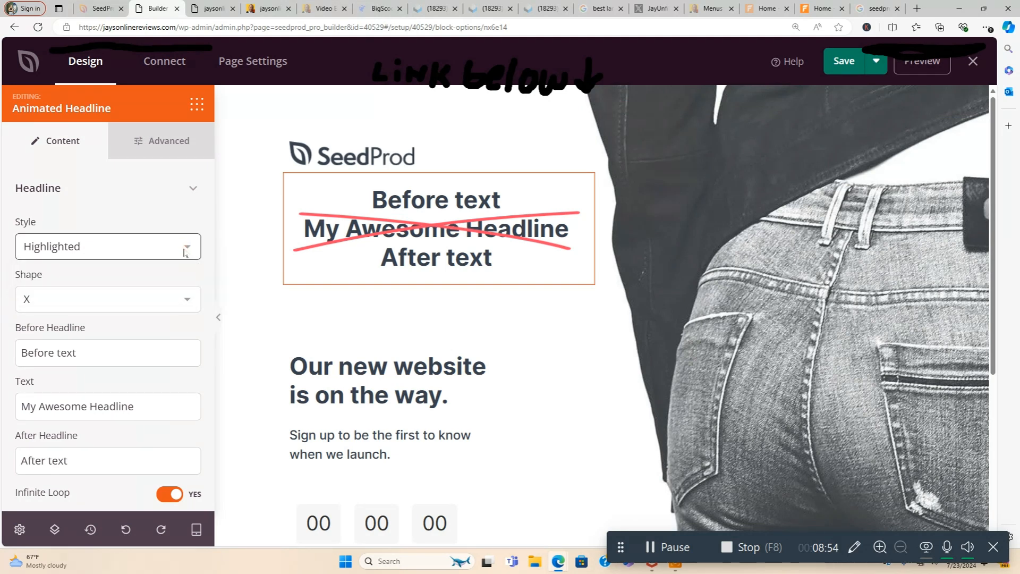
{"action": "left_click", "coordinate": [185, 252]}
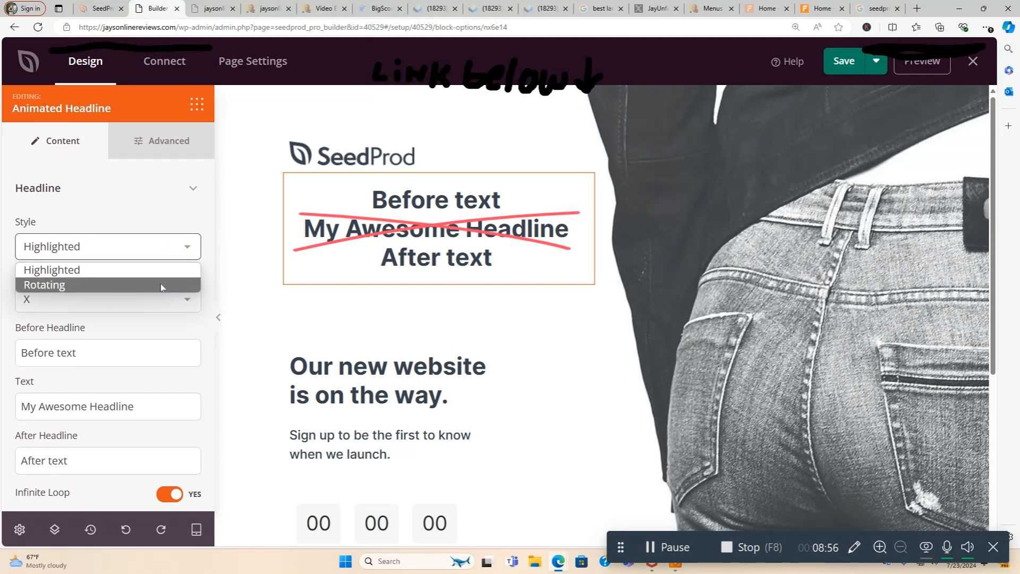
{"action": "left_click", "coordinate": [162, 286]}
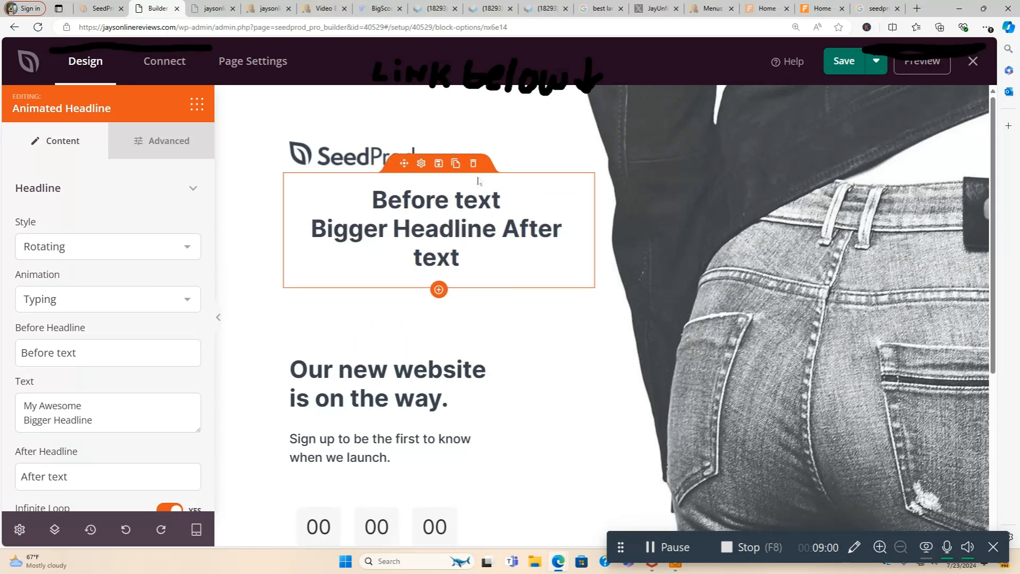
{"action": "left_click", "coordinate": [473, 163]}
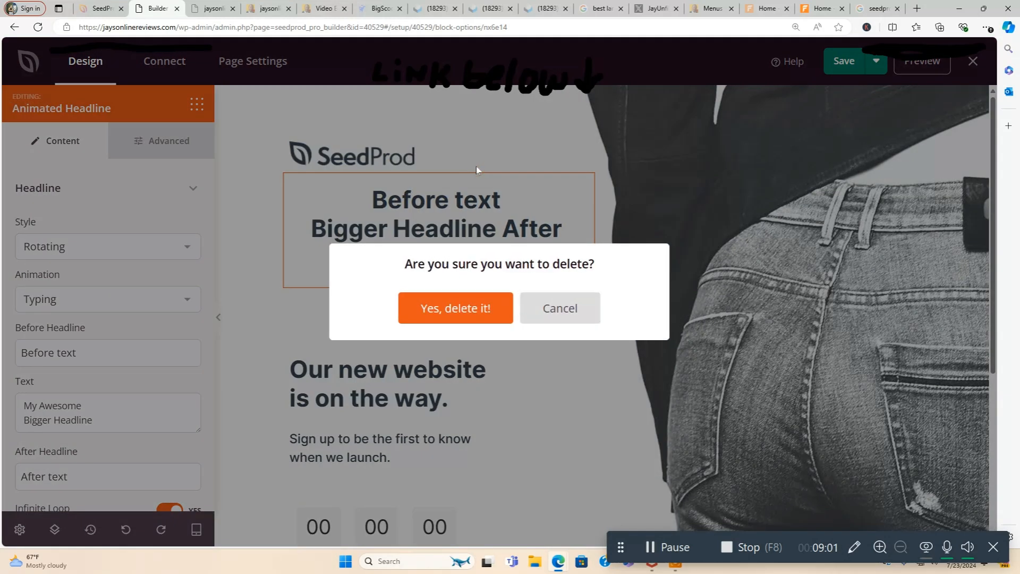
{"action": "left_click", "coordinate": [460, 309]}
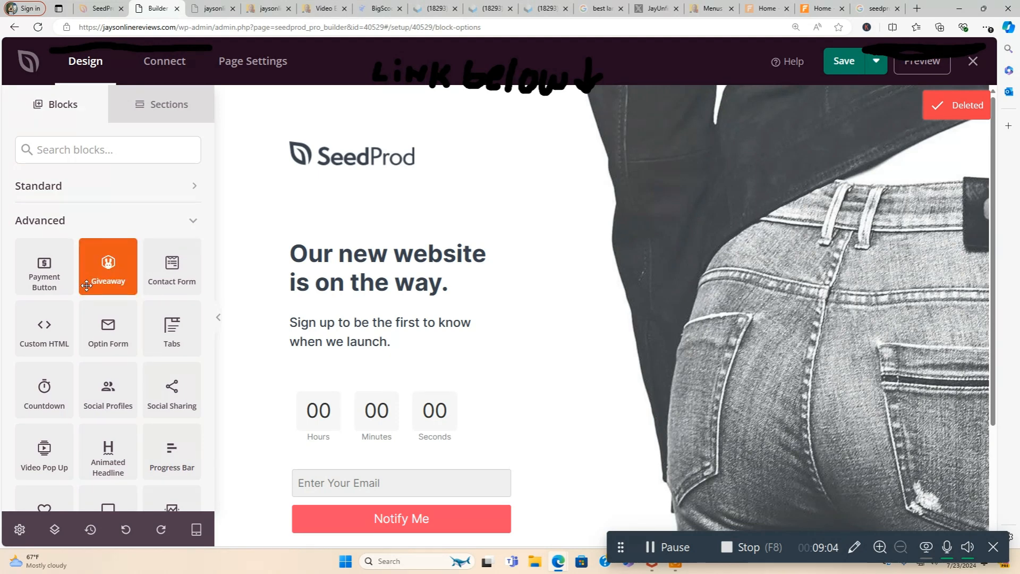
Step: Search the blocks for "text" and insert a Text block directly below the SeedProd logo
{"action": "left_click", "coordinate": [50, 147]}
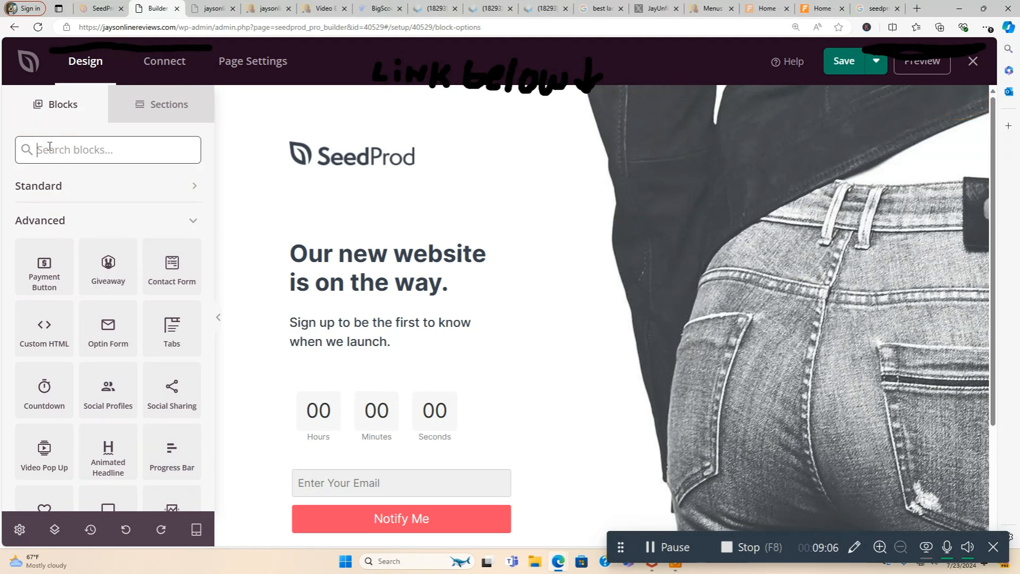
{"action": "type", "text": "tw"}
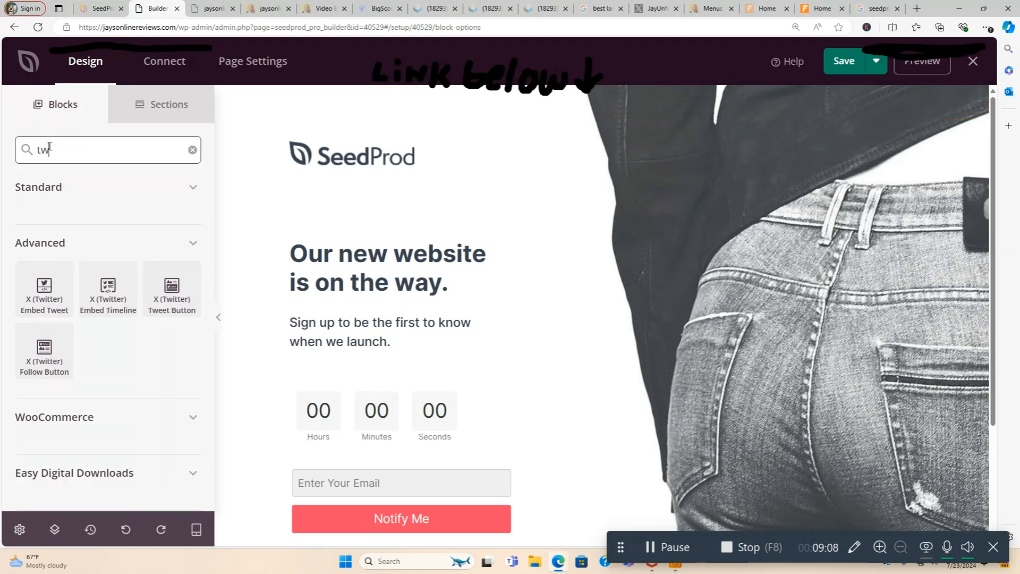
{"action": "key", "text": "BackSpace"}
{"action": "type", "text": "ex"}
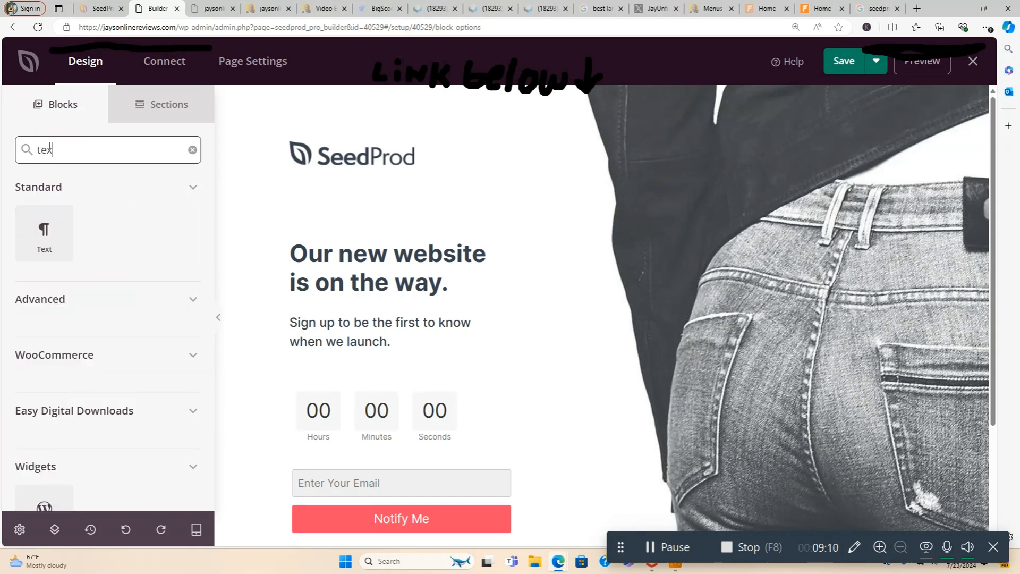
{"action": "type", "text": "t"}
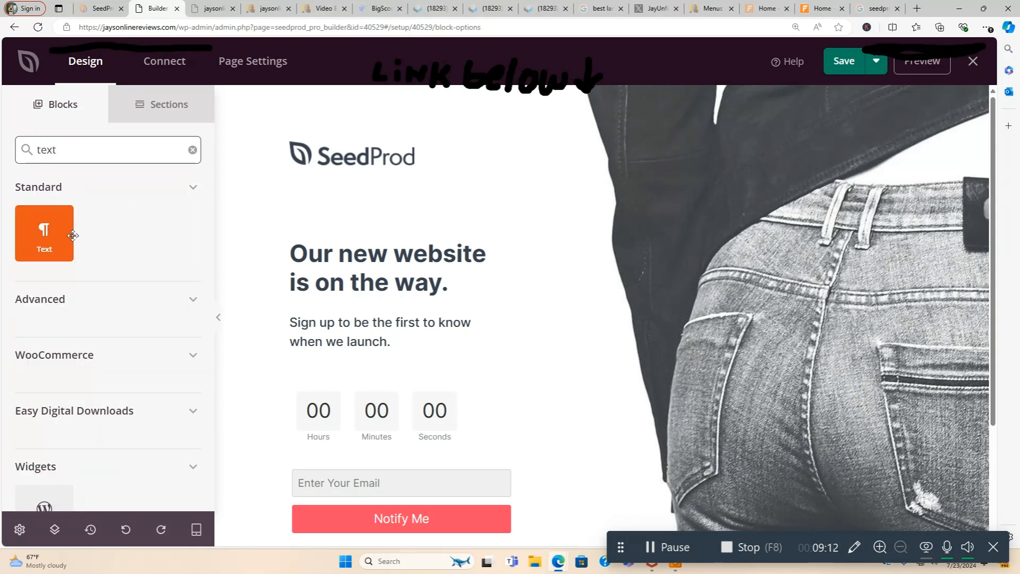
{"action": "left_click_drag", "start_coordinate": [38, 240], "coordinate": [420, 199]}
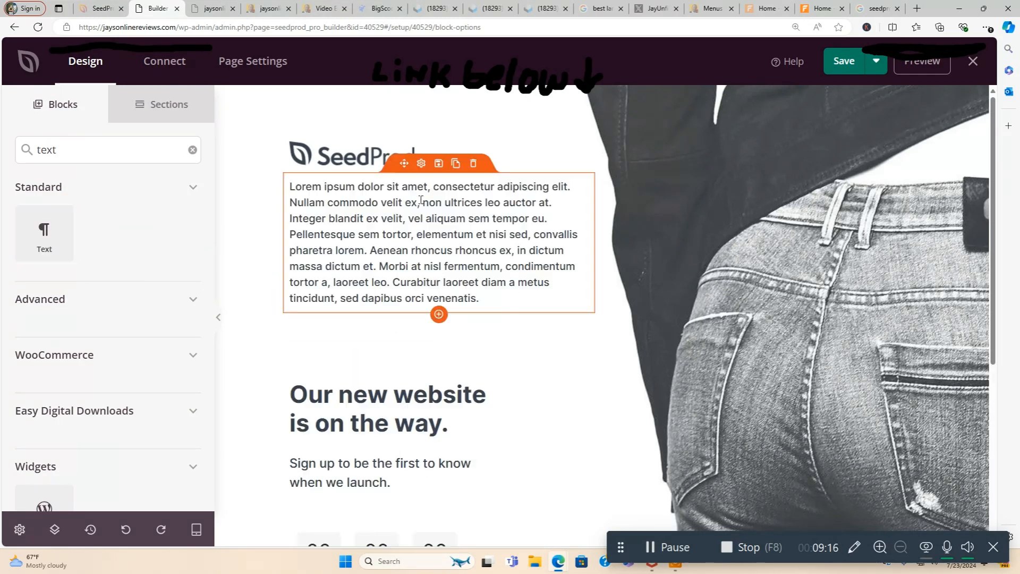
Step: Replace the text block's placeholder with "Best Jeans of 2024 Baed on Our Extensive Review" and make it bold
{"action": "left_click", "coordinate": [306, 202]}
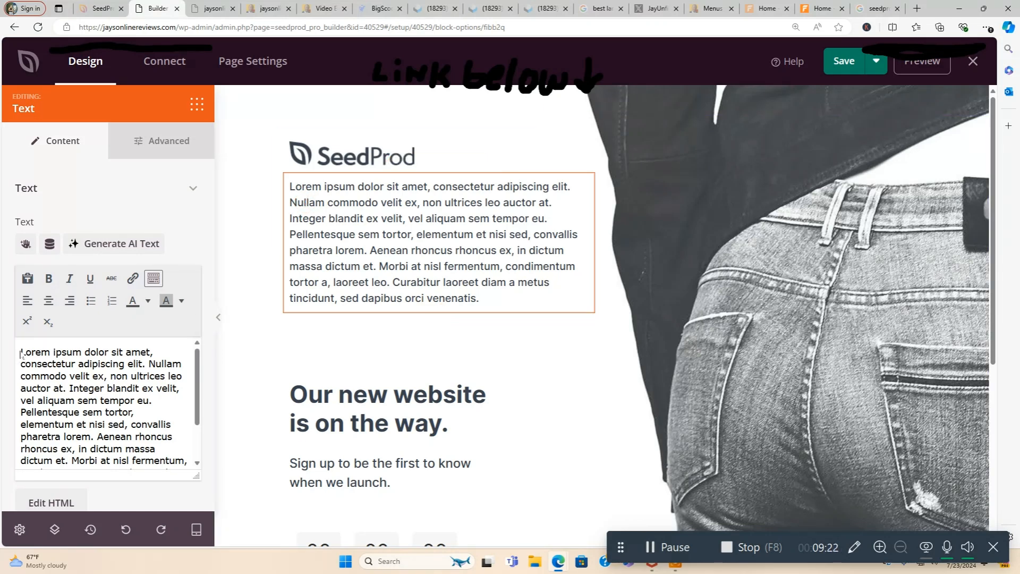
{"action": "left_click_drag", "start_coordinate": [21, 351], "coordinate": [132, 478]}
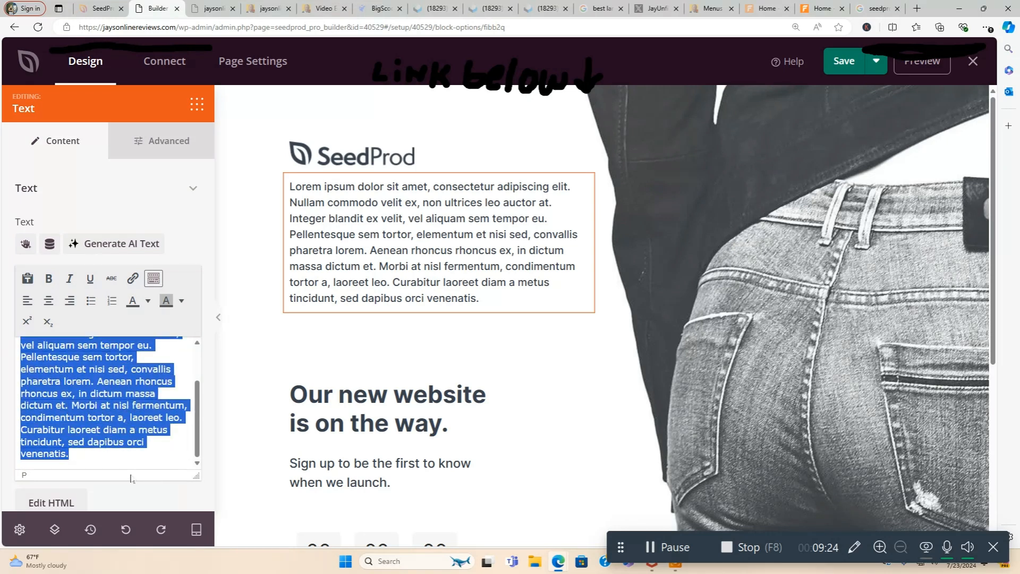
{"action": "key", "text": "BackSpace"}
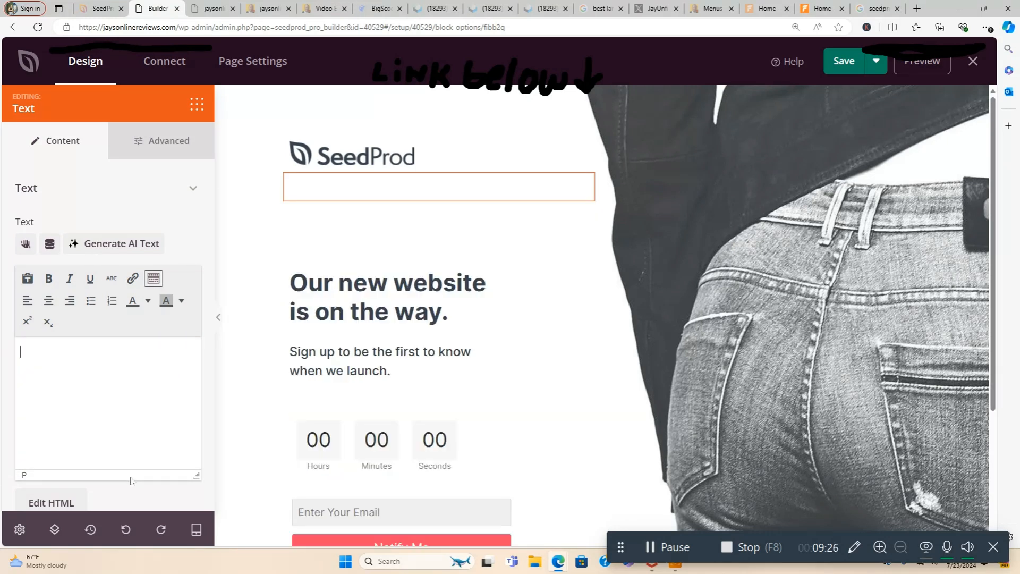
{"action": "type", "text": "Bes"}
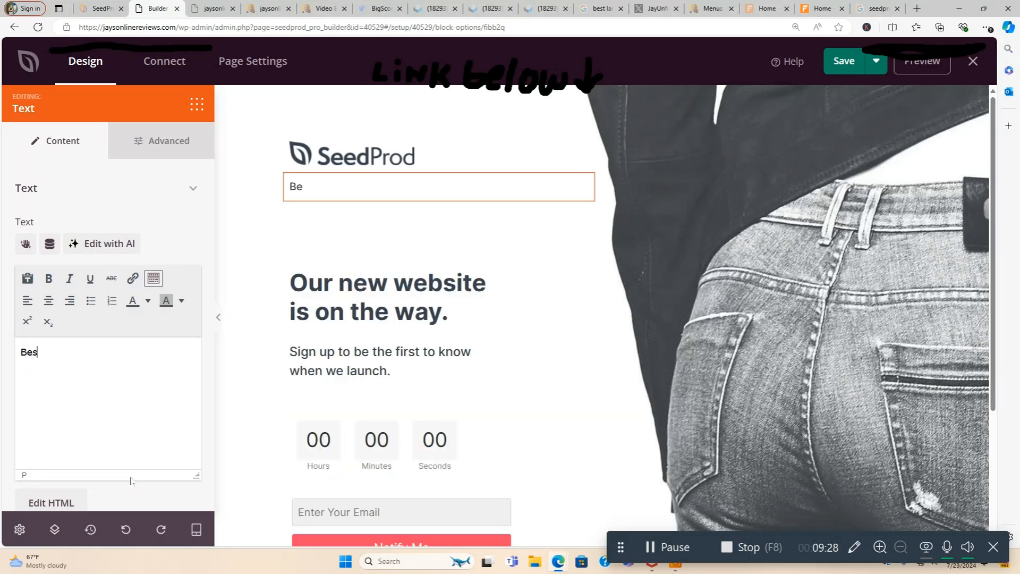
{"action": "type", "text": "t Jeans of 202"}
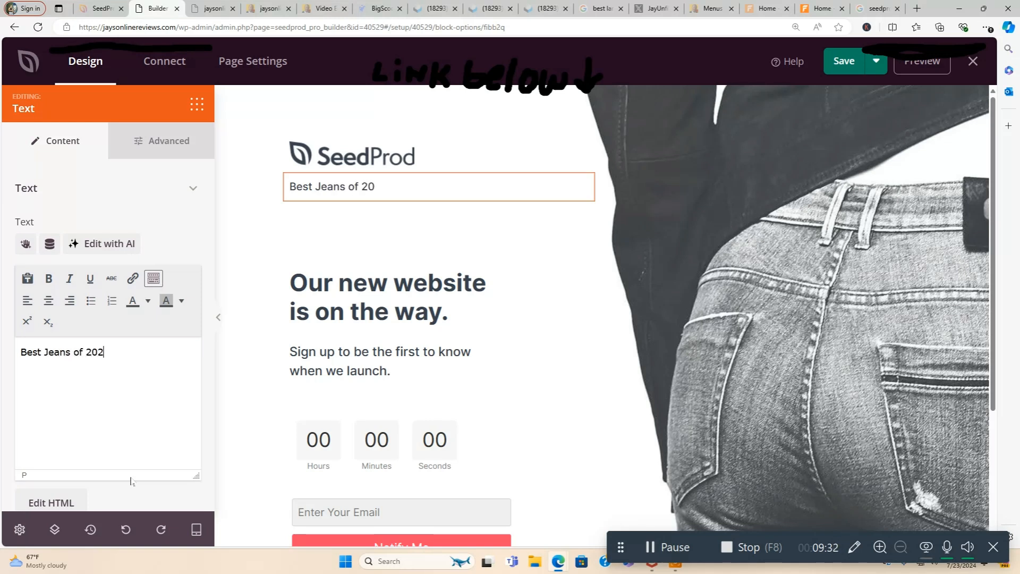
{"action": "type", "text": "4 Baed on"}
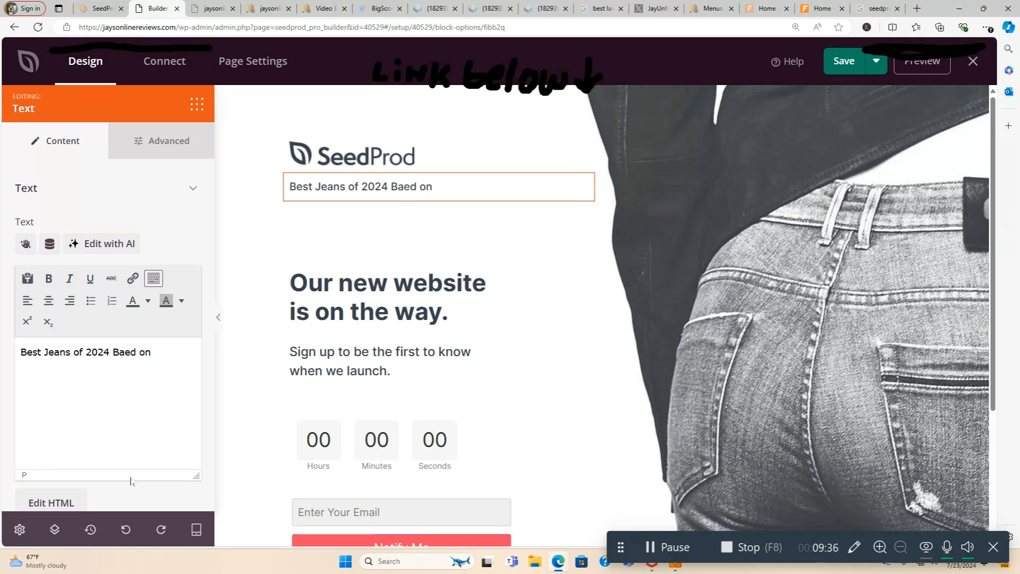
{"action": "type", "text": " Our Exten"}
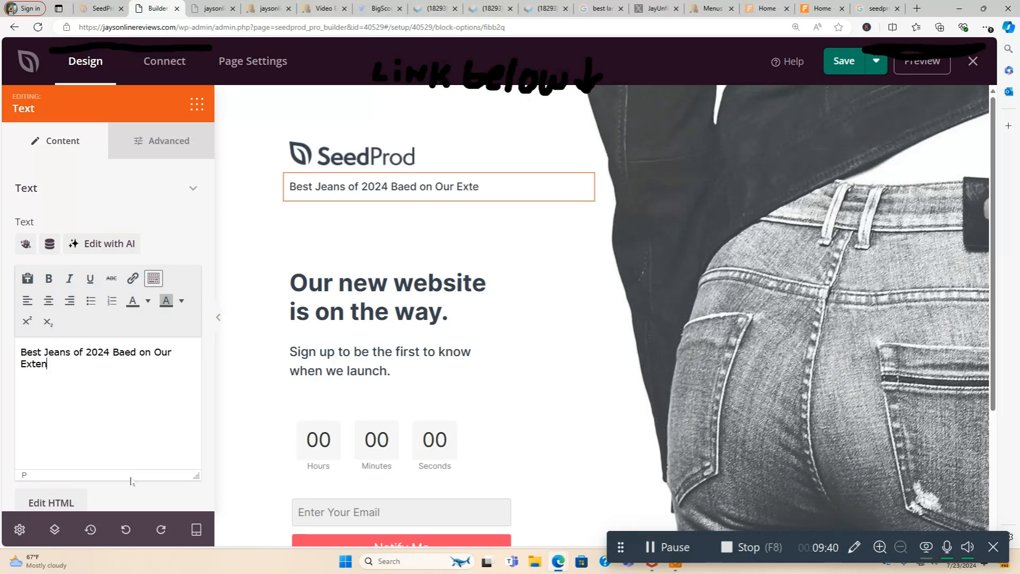
{"action": "type", "text": "sive Review"}
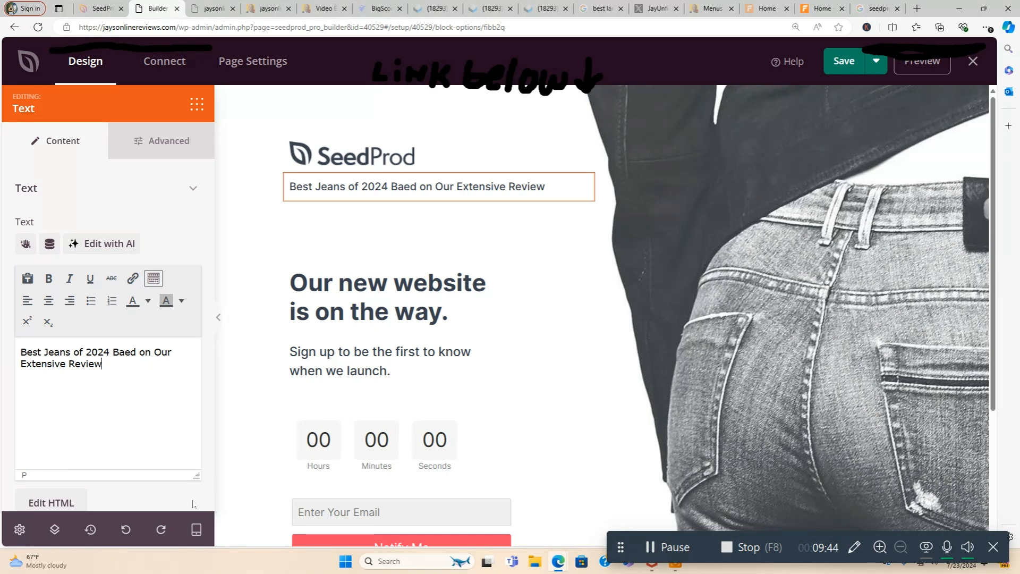
{"action": "left_click_drag", "start_coordinate": [20, 352], "coordinate": [104, 365]}
{"action": "left_click", "coordinate": [49, 280]}
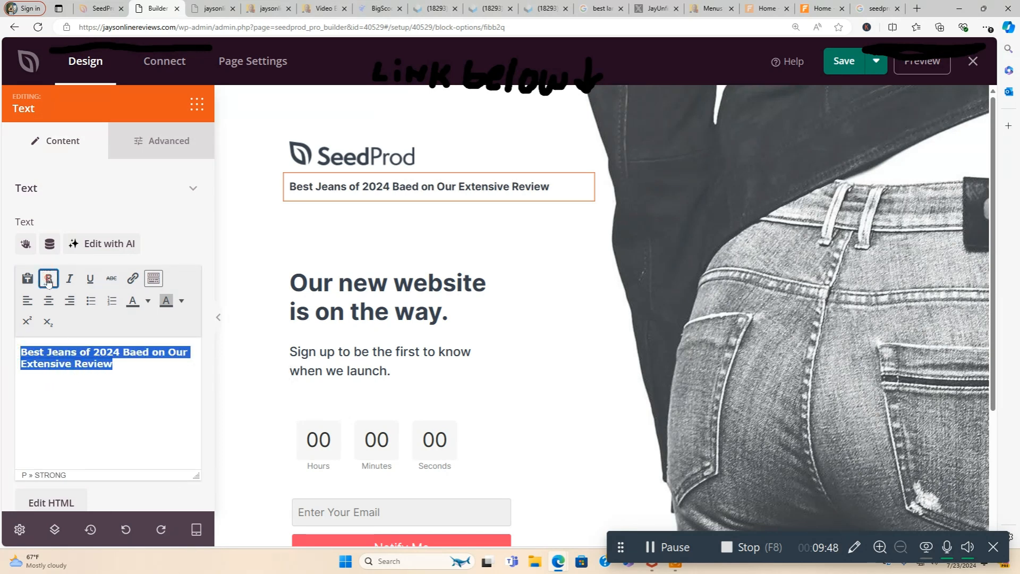
Step: Try an orange background colour on the bold Best Jeans text and remove it again
{"action": "left_click", "coordinate": [180, 302]}
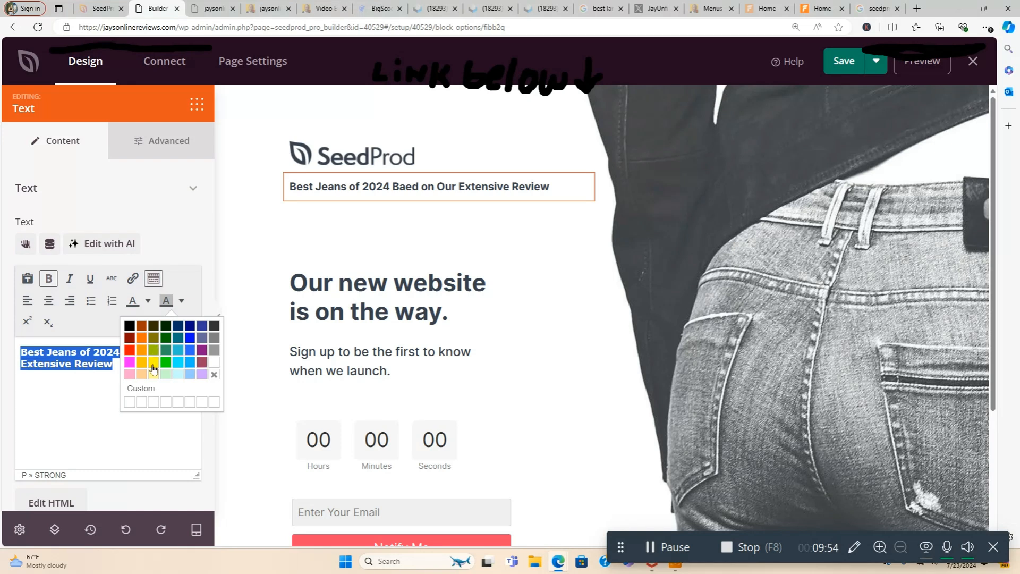
{"action": "left_click", "coordinate": [141, 338]}
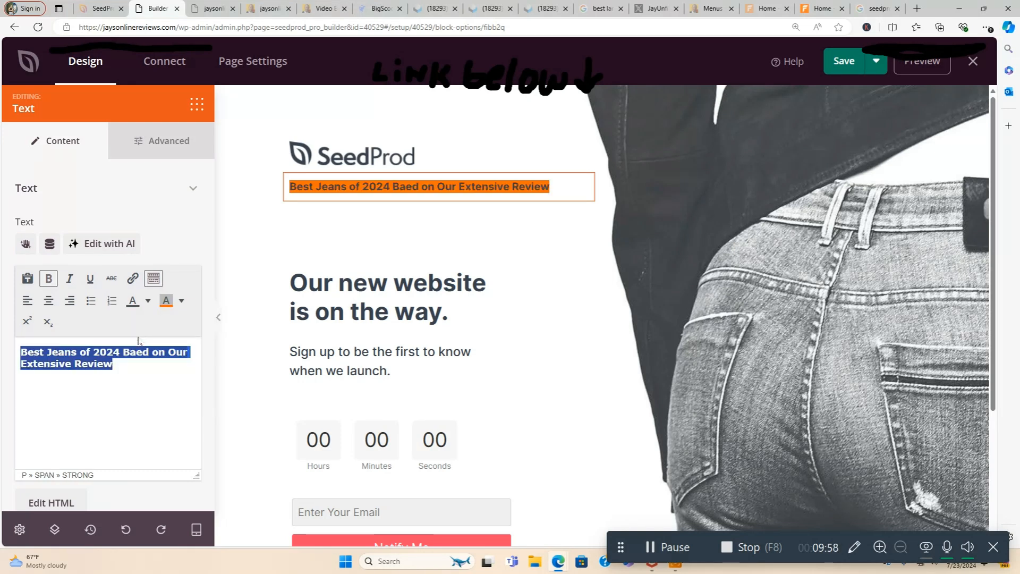
{"action": "left_click", "coordinate": [180, 302]}
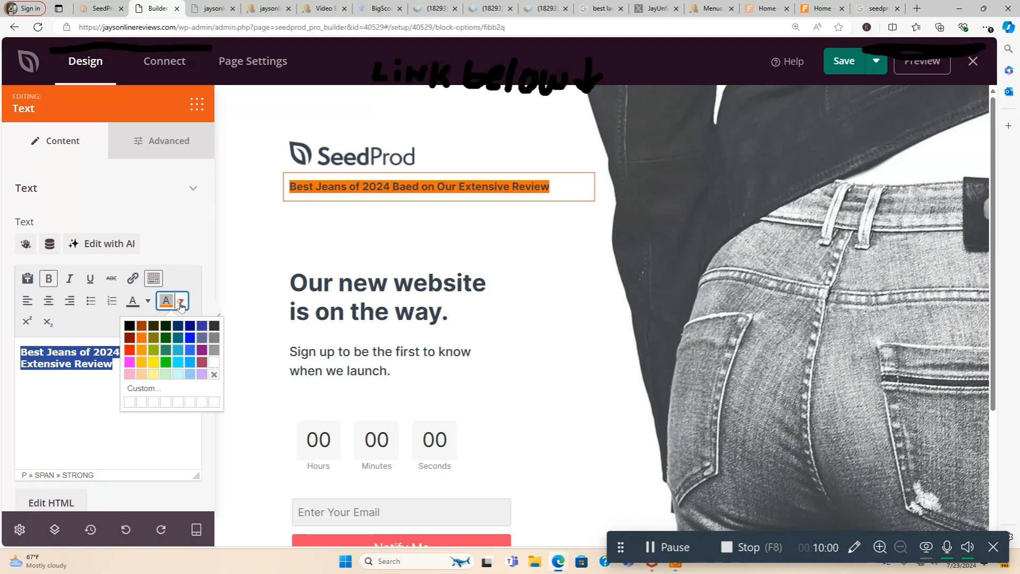
{"action": "left_click", "coordinate": [214, 374]}
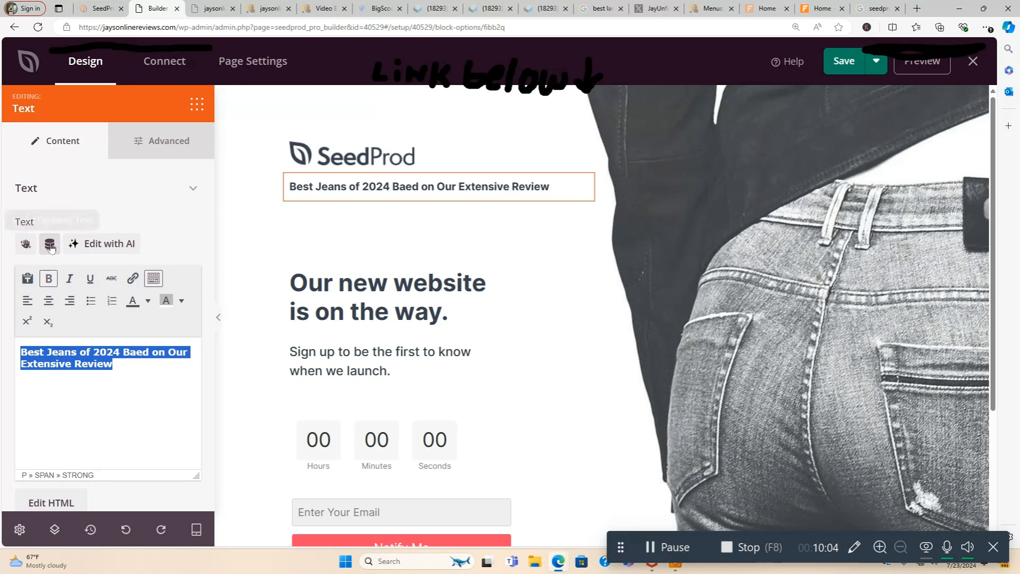
Step: Browse the font families available in the Best Jeans text block's advanced typography settings without choosing one
{"action": "left_click", "coordinate": [167, 144]}
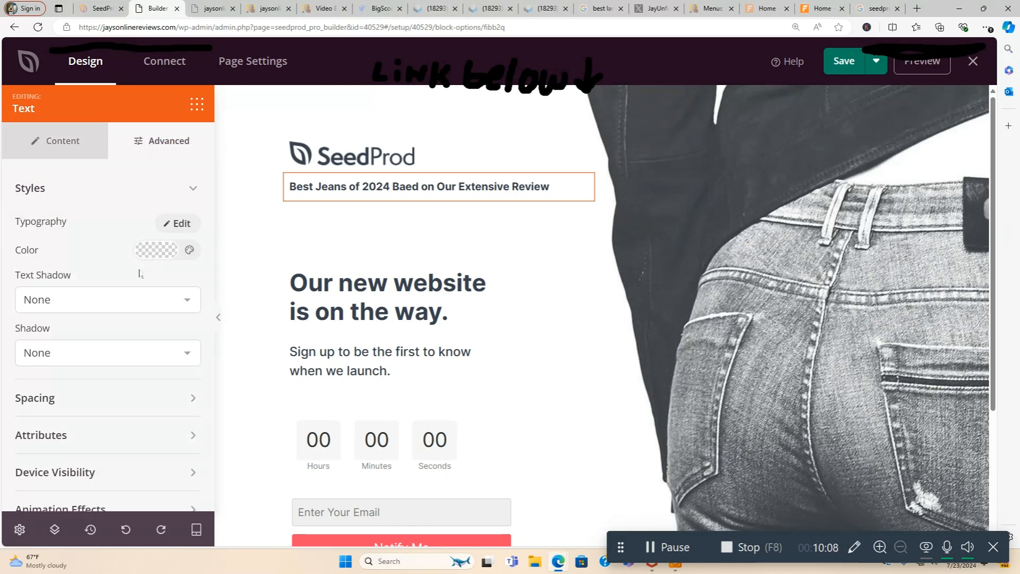
{"action": "left_click", "coordinate": [176, 225]}
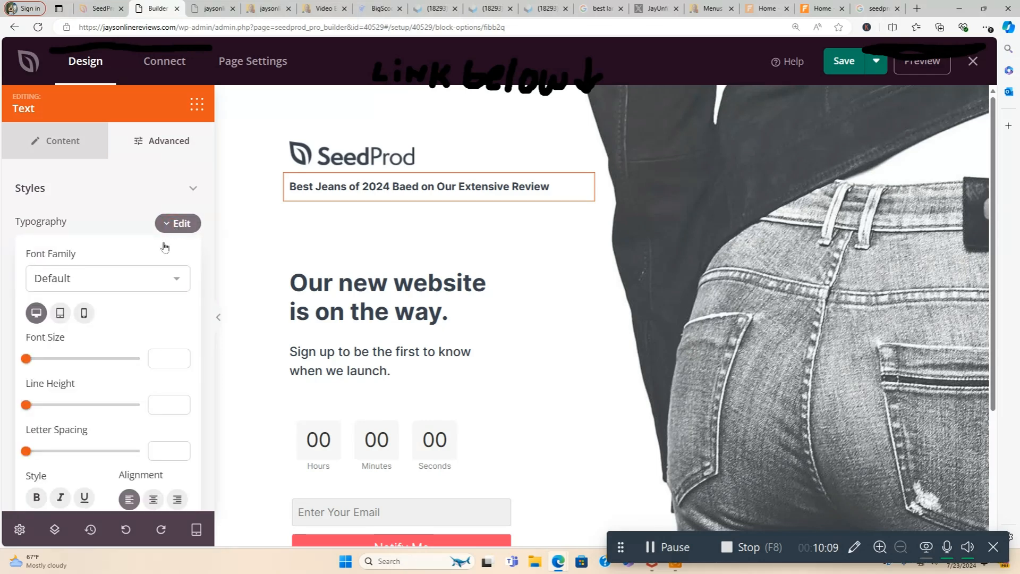
{"action": "left_click", "coordinate": [132, 278]}
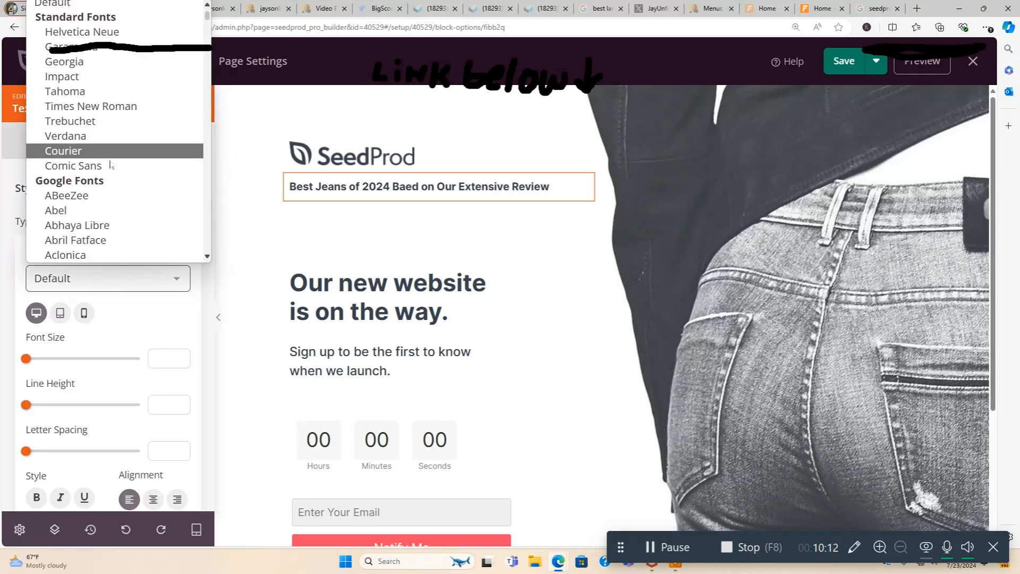
{"action": "scroll", "coordinate": [133, 225], "scroll_direction": "down", "scroll_amount": 15}
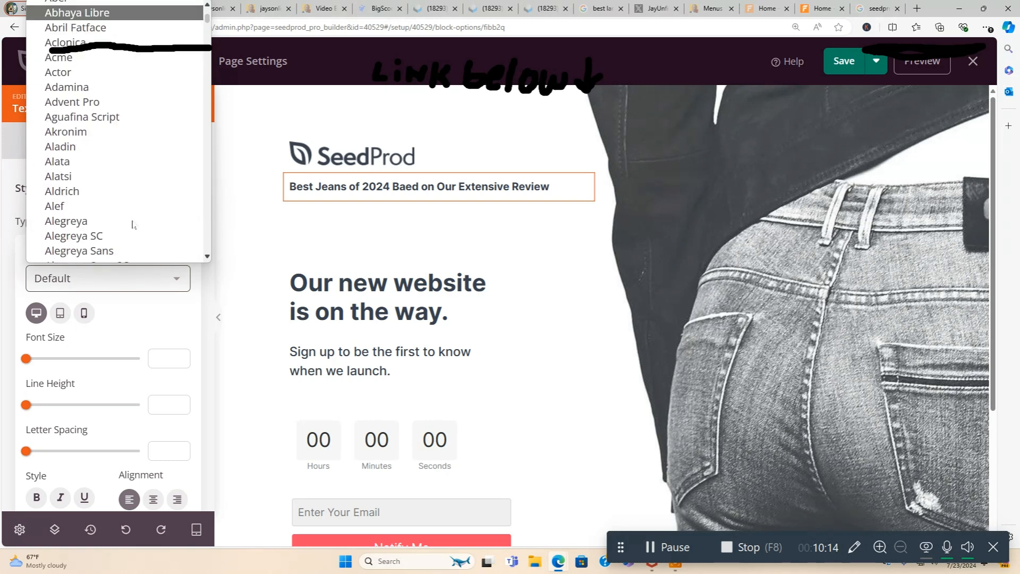
{"action": "scroll", "coordinate": [132, 224], "scroll_direction": "down", "scroll_amount": 1}
{"action": "left_click", "coordinate": [228, 291]}
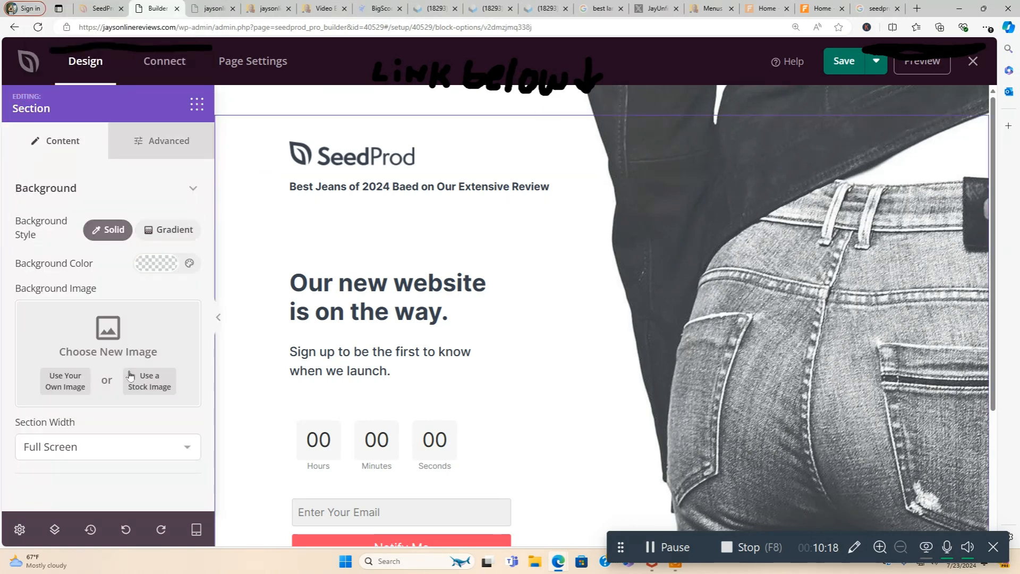
Step: Look at the section's advanced and content settings, and return to the block list
{"action": "left_click", "coordinate": [160, 139]}
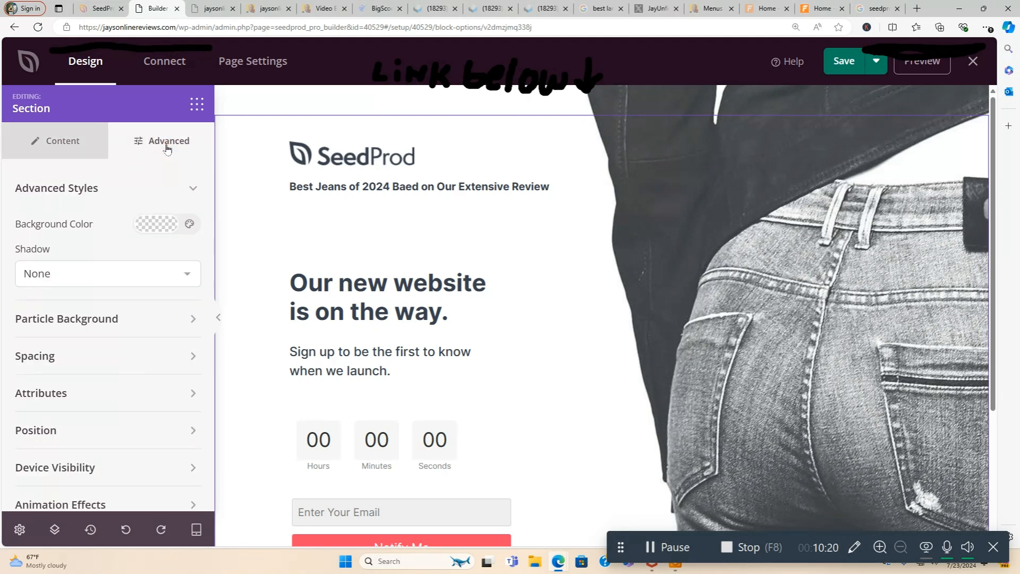
{"action": "left_click", "coordinate": [67, 150]}
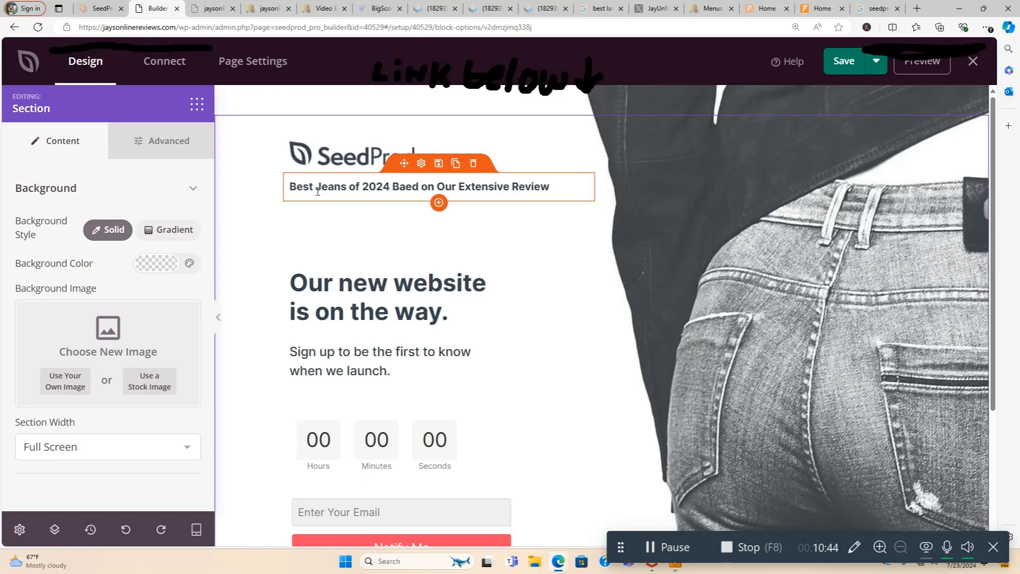
{"action": "left_click", "coordinate": [31, 71]}
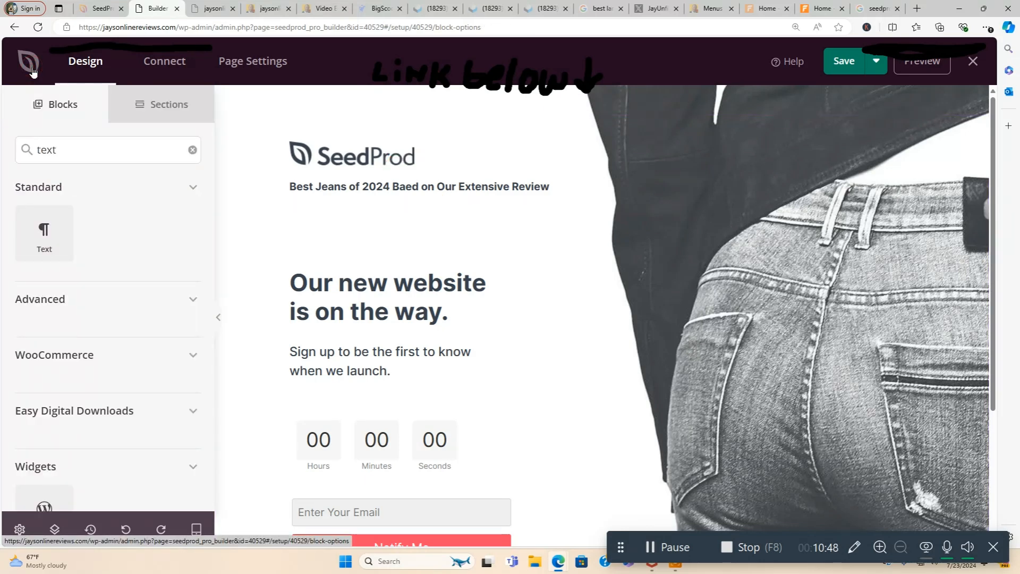
Step: Delete the SeedProd logo block above the Best Jeans text
{"action": "left_click", "coordinate": [451, 186]}
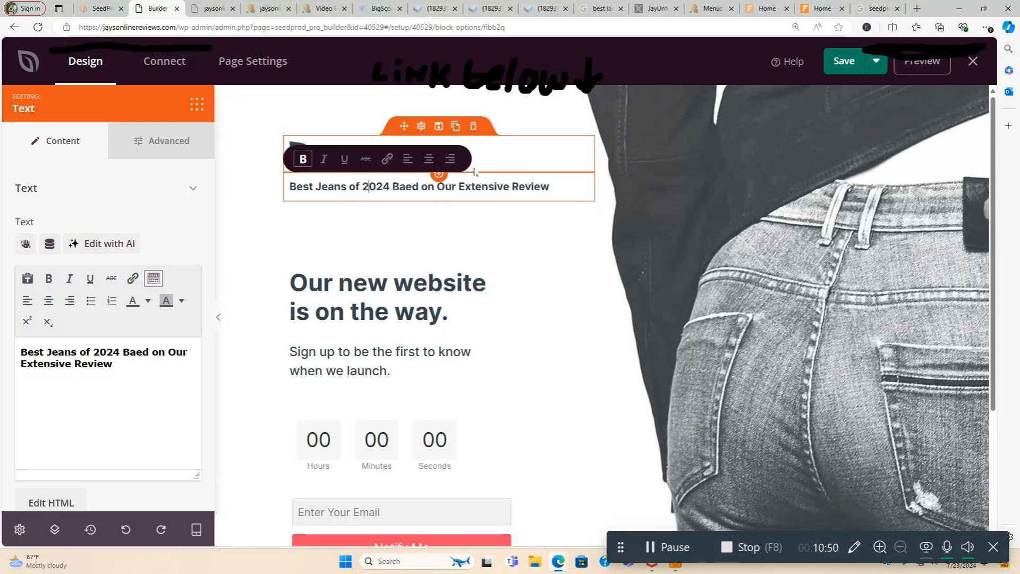
{"action": "left_click", "coordinate": [479, 131]}
{"action": "left_click", "coordinate": [489, 308]}
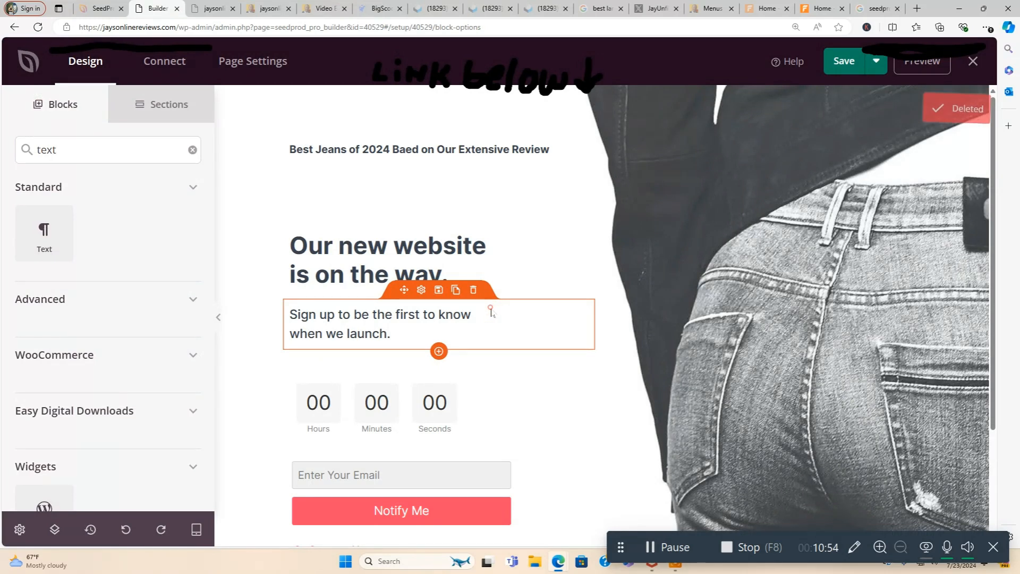
Step: Search the blocks for "headline", insert a Headline block above the Best Jeans text, and delete that text block
{"action": "double_click", "coordinate": [76, 139]}
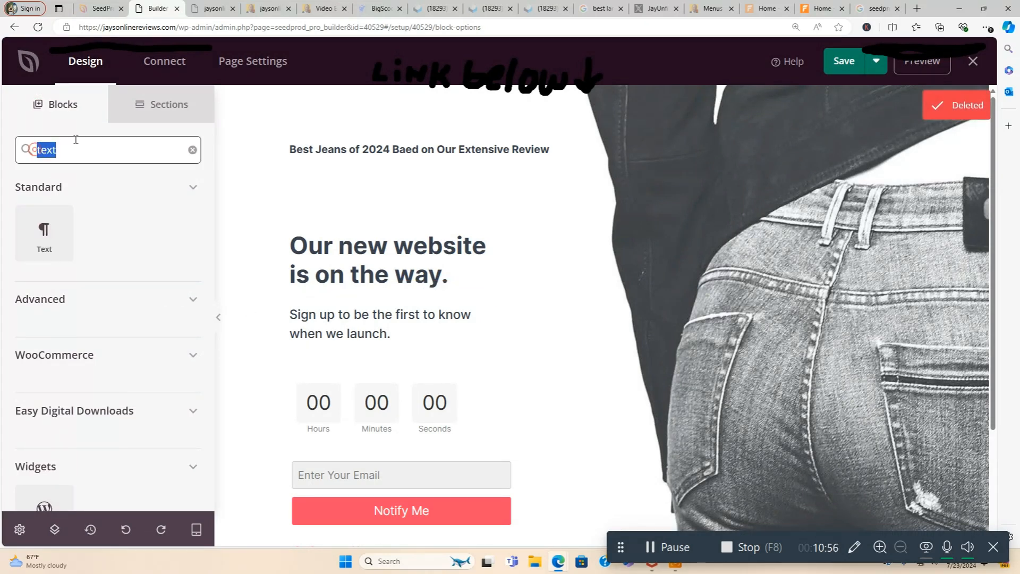
{"action": "key", "text": "BackSpace"}
{"action": "type", "text": "he"}
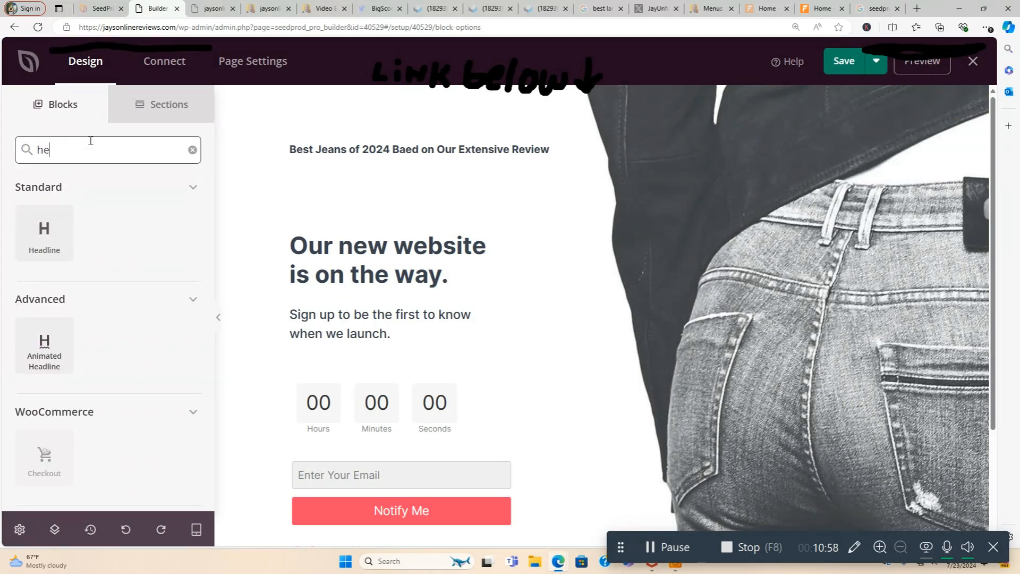
{"action": "type", "text": "adline"}
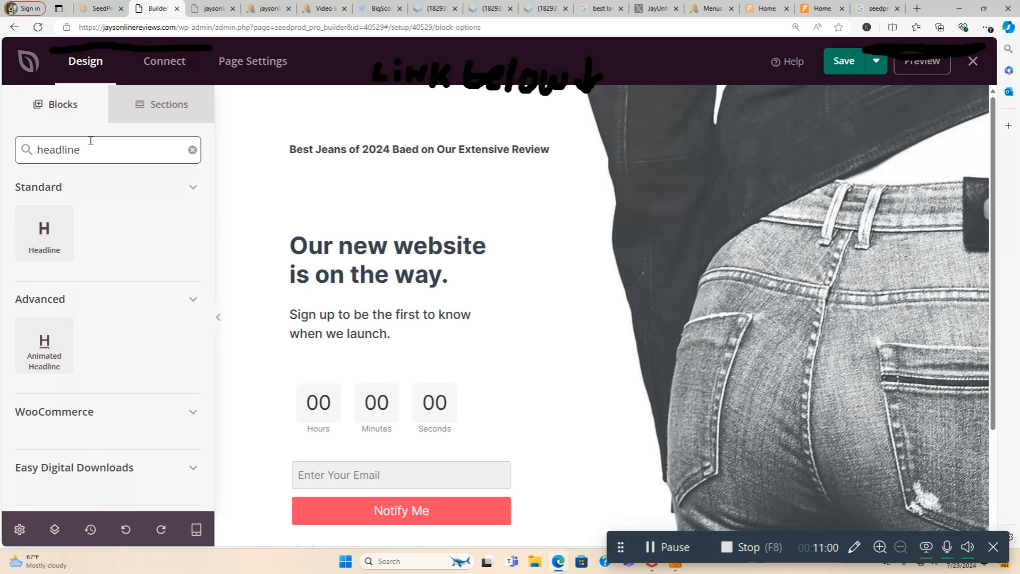
{"action": "left_click_drag", "start_coordinate": [44, 245], "coordinate": [373, 157]}
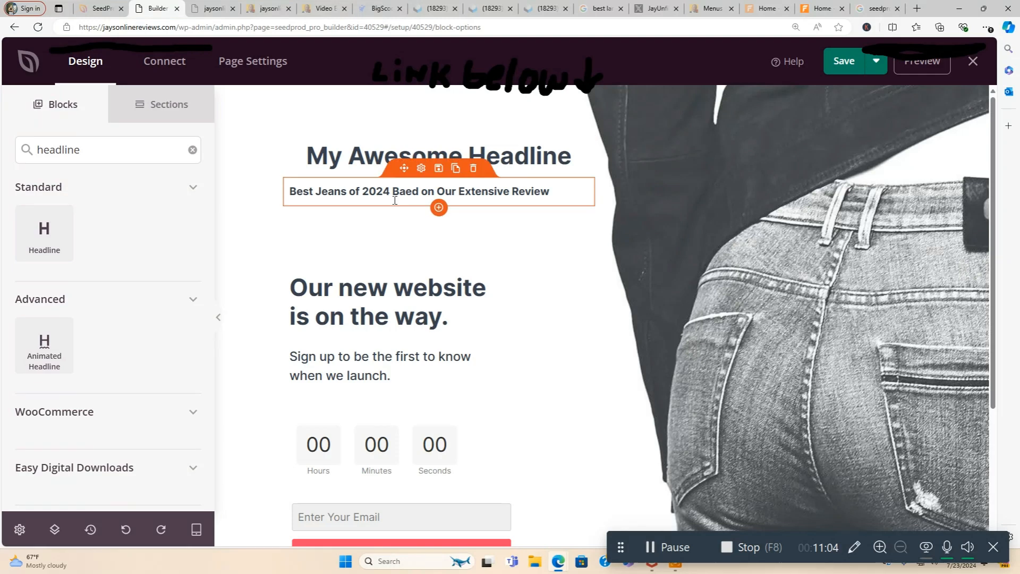
{"action": "left_click", "coordinate": [474, 167]}
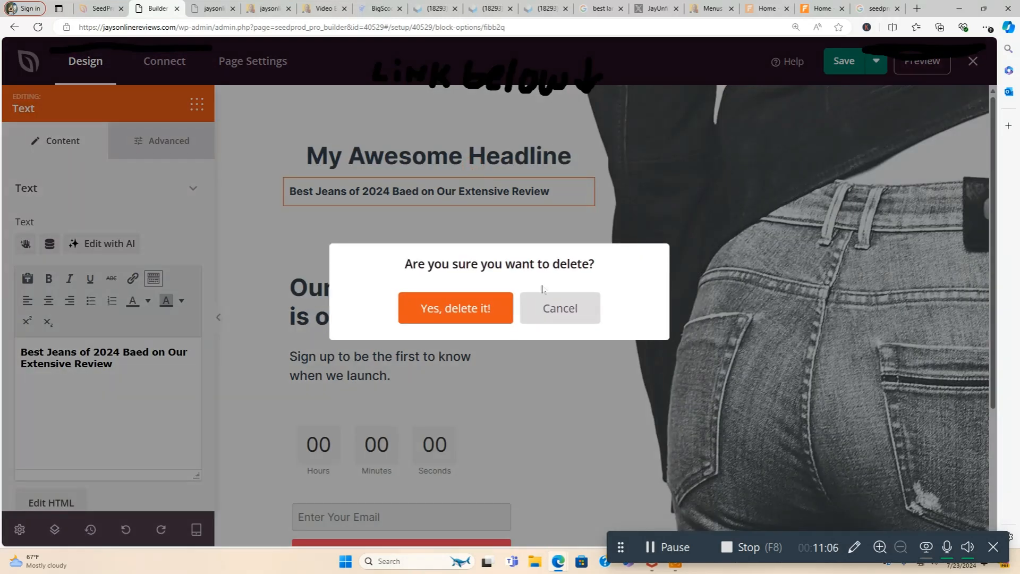
{"action": "left_click", "coordinate": [434, 323]}
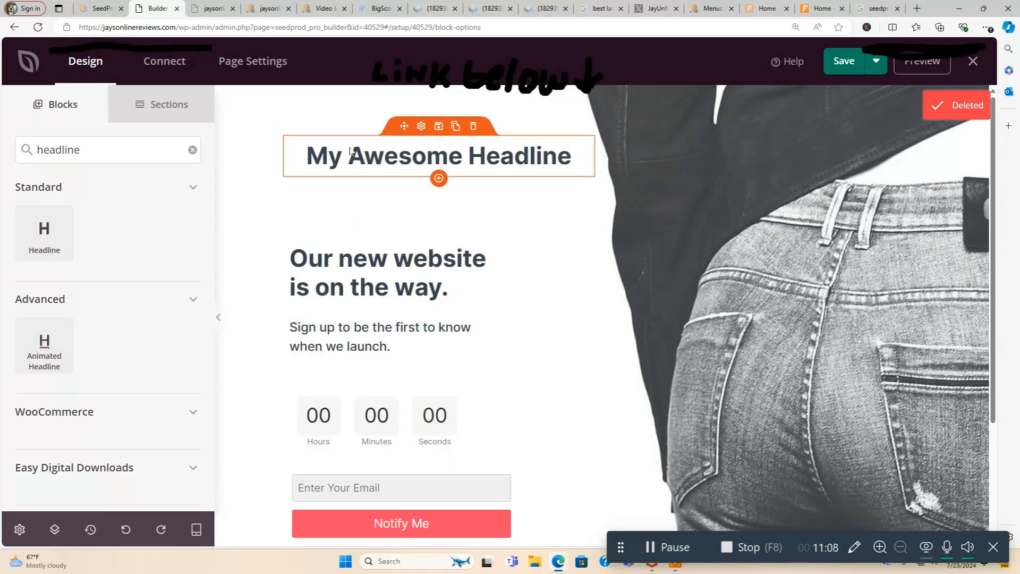
Step: Replace the headline's placeholder text with "Best Jeans of 2024 Based on Our Extensive Review"
{"action": "left_click", "coordinate": [331, 161]}
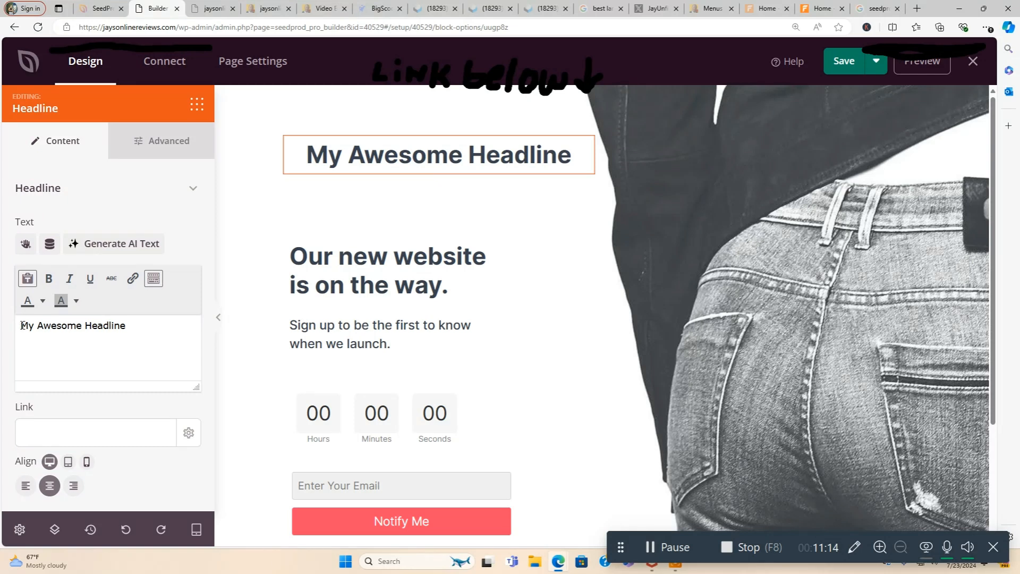
{"action": "left_click_drag", "start_coordinate": [21, 325], "coordinate": [179, 332]}
{"action": "key", "text": "BackSpace"}
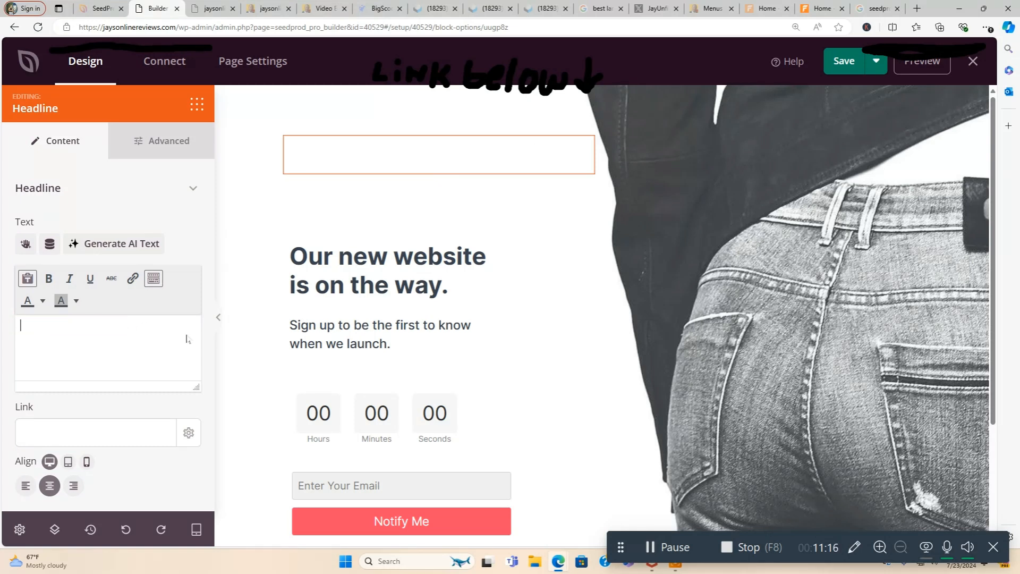
{"action": "type", "text": "Best Jean"}
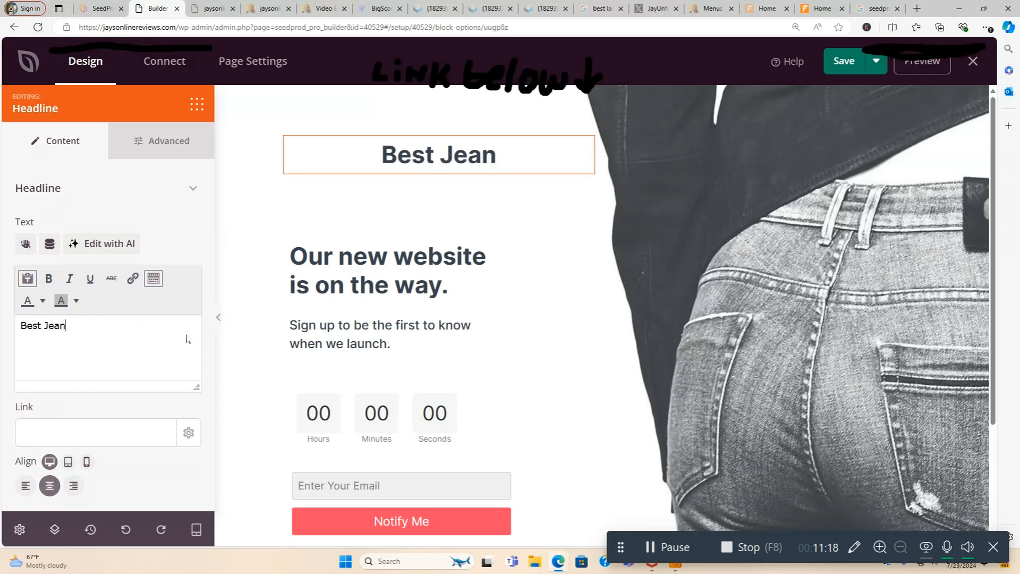
{"action": "type", "text": "s of 202"}
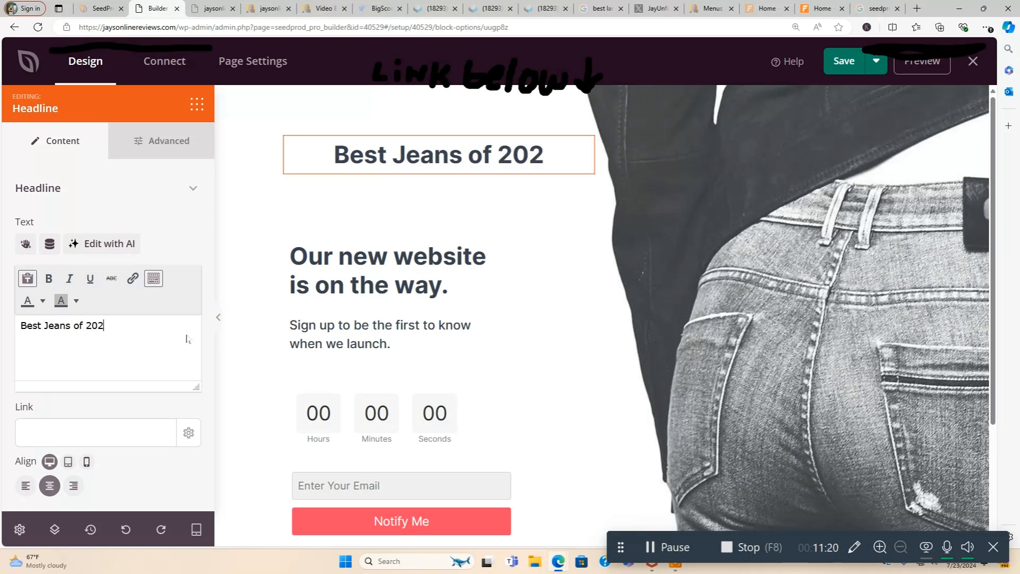
{"action": "type", "text": "4 Based on"}
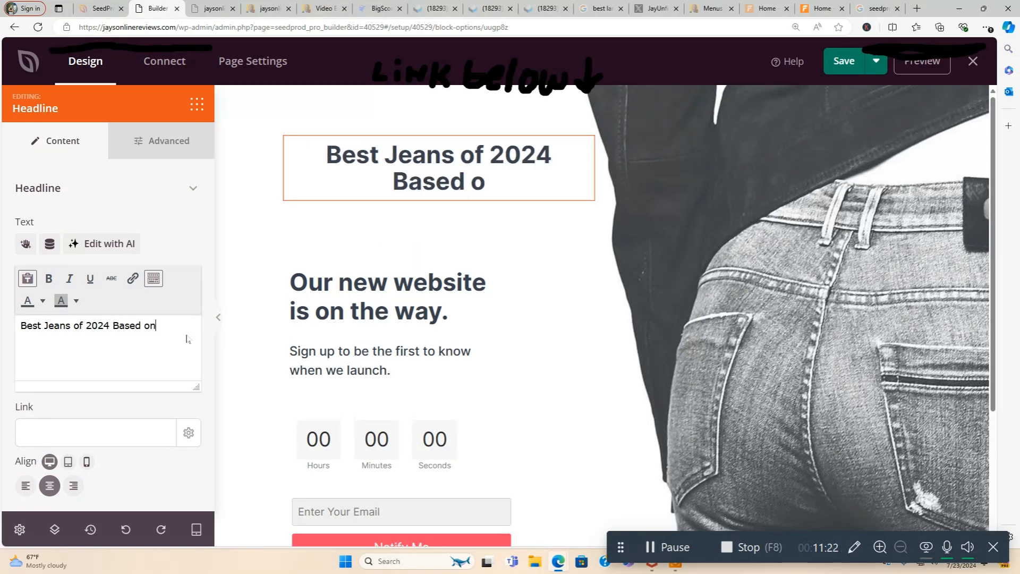
{"action": "type", "text": " Our E"}
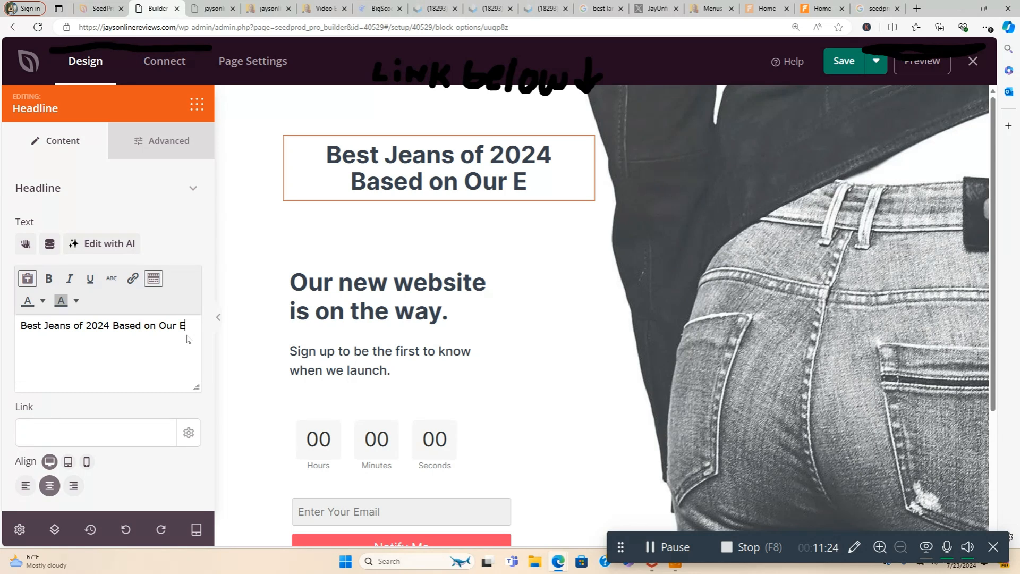
{"action": "type", "text": "xtensive "}
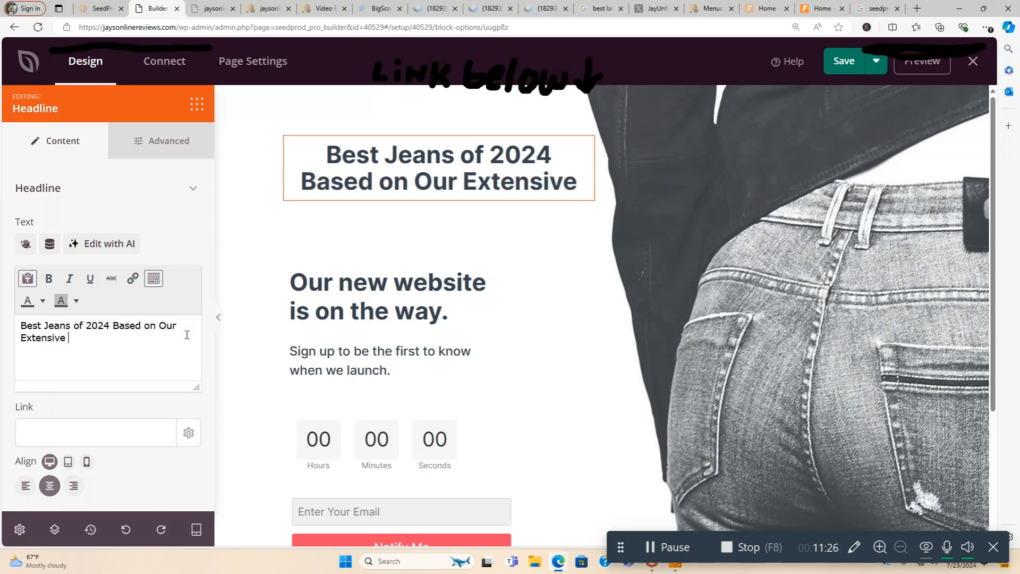
{"action": "type", "text": "Review"}
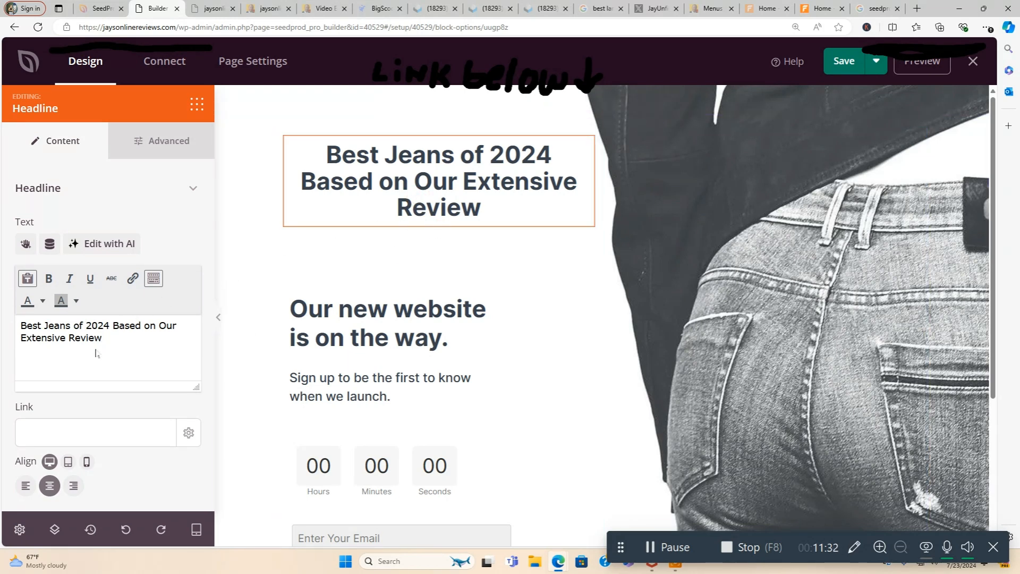
{"action": "left_click", "coordinate": [36, 302]}
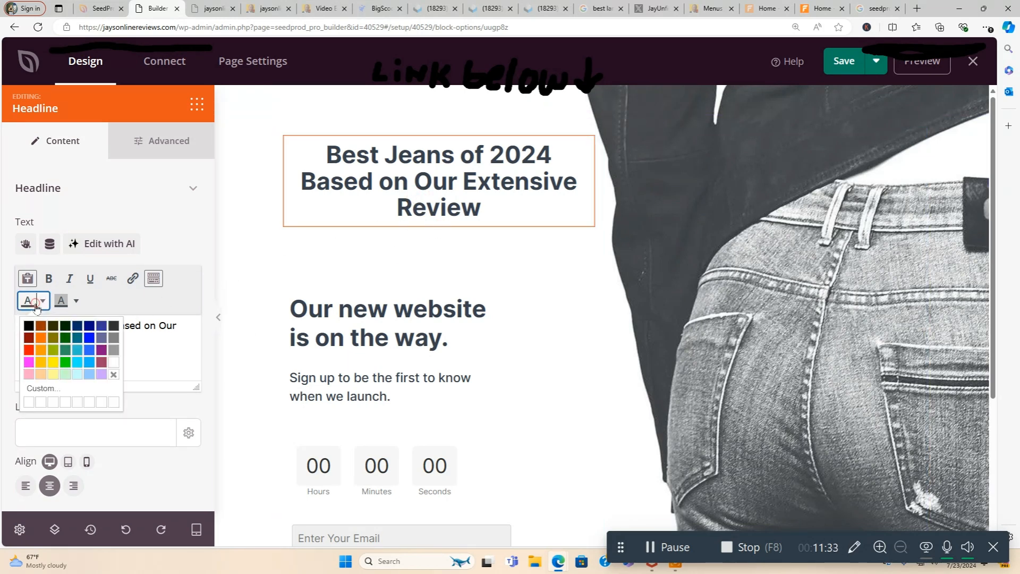
{"action": "left_click", "coordinate": [78, 303]}
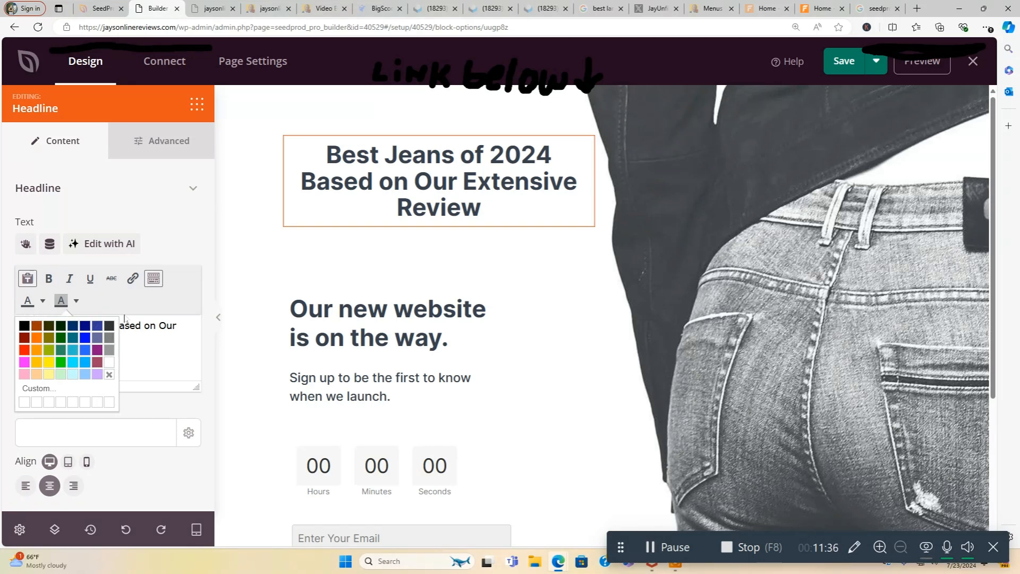
Step: Set the headline's font family to Georgia in its advanced typography settings
{"action": "left_click", "coordinate": [179, 151]}
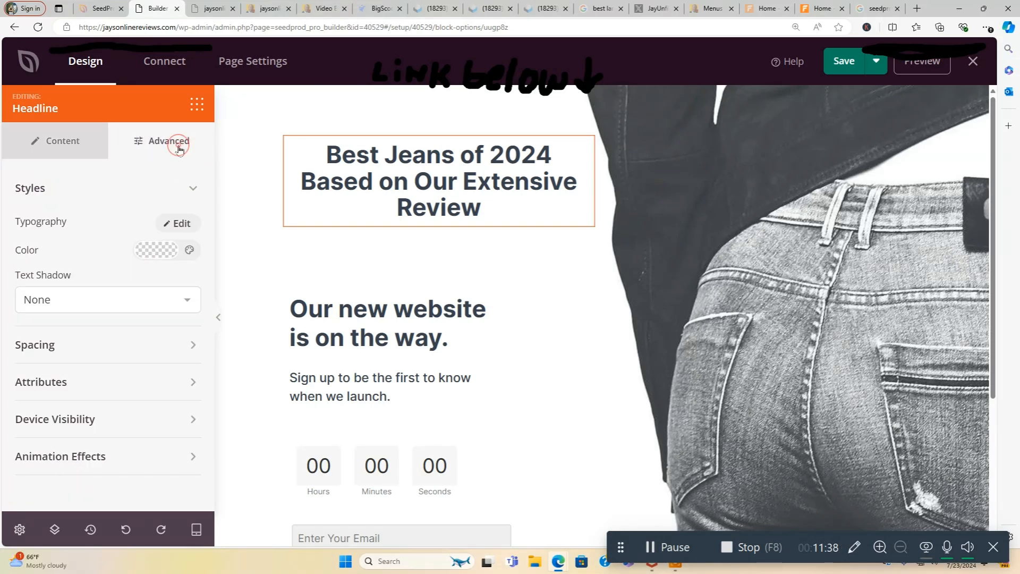
{"action": "left_click", "coordinate": [164, 222]}
{"action": "left_click", "coordinate": [178, 279]}
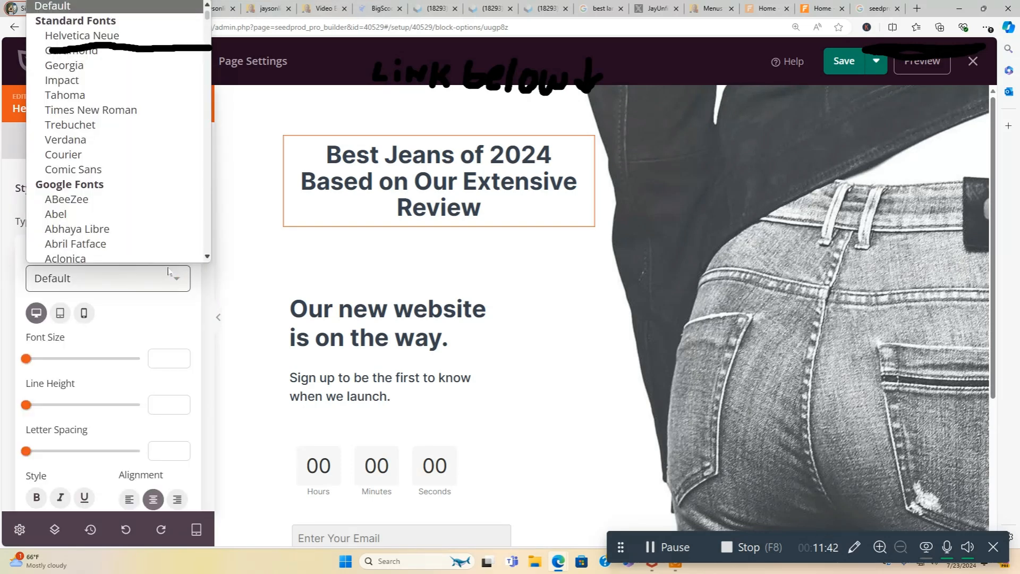
{"action": "left_click", "coordinate": [133, 63]}
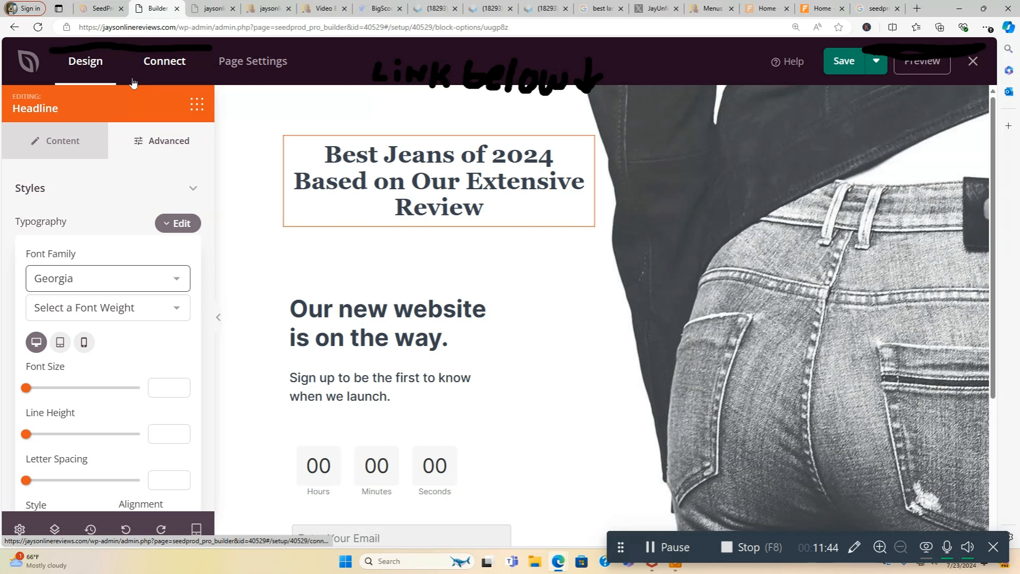
Step: Browse the Google fonts available for the headline and close the list, keeping Georgia
{"action": "left_click", "coordinate": [156, 280]}
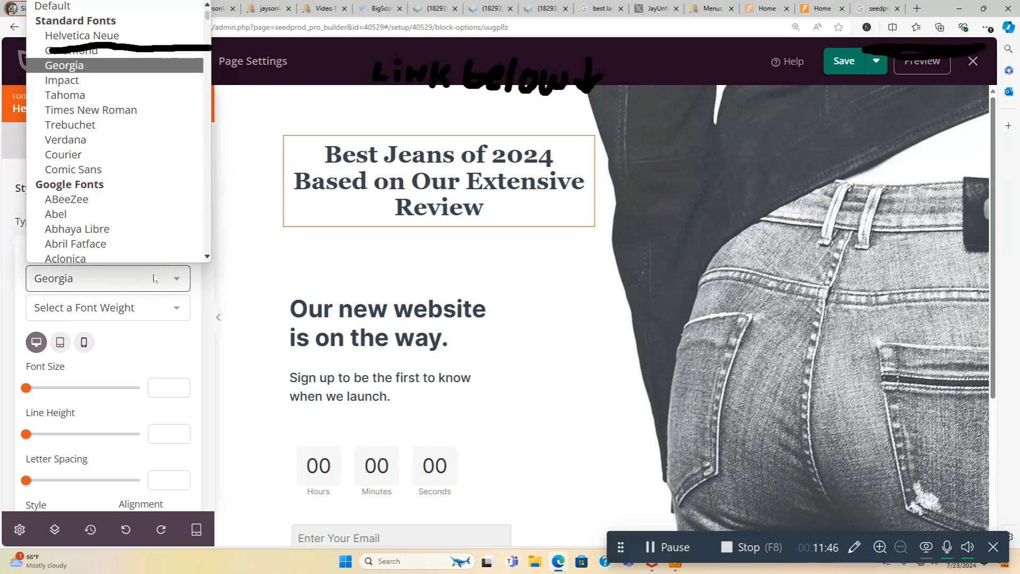
{"action": "scroll", "coordinate": [142, 214], "scroll_direction": "down", "scroll_amount": 14}
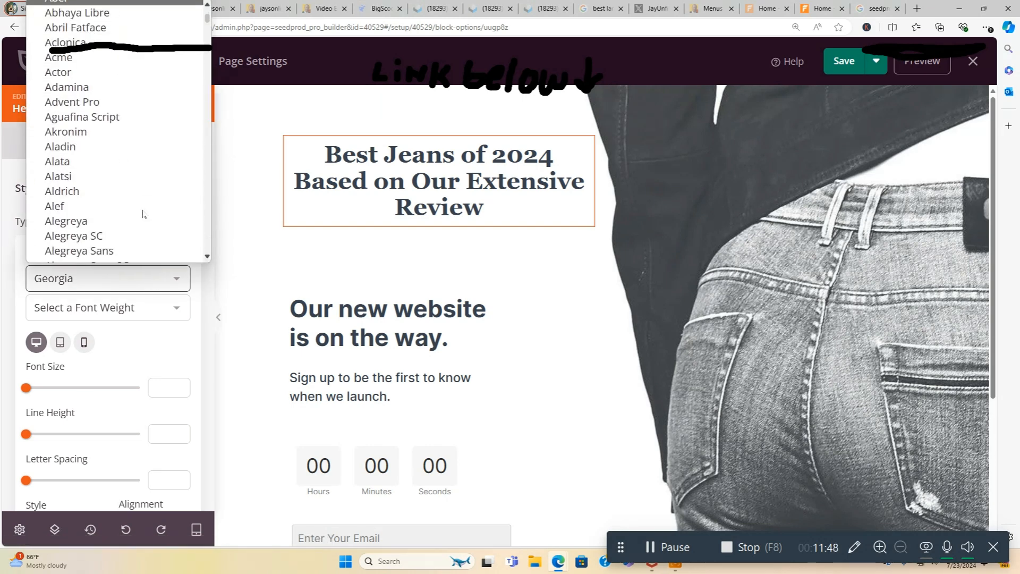
{"action": "scroll", "coordinate": [142, 214], "scroll_direction": "down", "scroll_amount": 16}
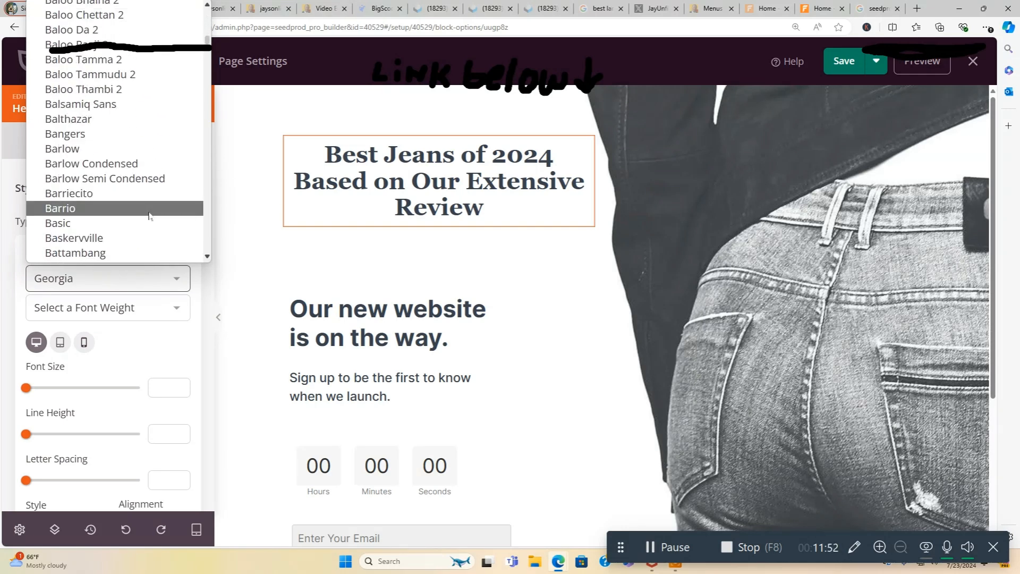
{"action": "scroll", "coordinate": [143, 214], "scroll_direction": "up", "scroll_amount": 20}
{"action": "scroll", "coordinate": [149, 213], "scroll_direction": "up", "scroll_amount": 3}
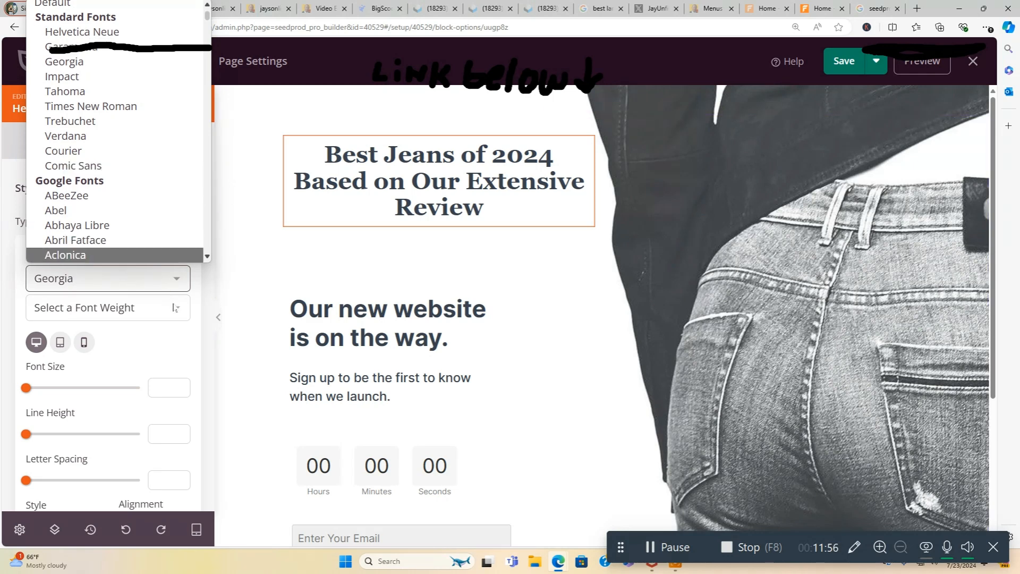
{"action": "left_click", "coordinate": [183, 351]}
Step: Set the headline's font weight to Normal 400
{"action": "left_click", "coordinate": [178, 314]}
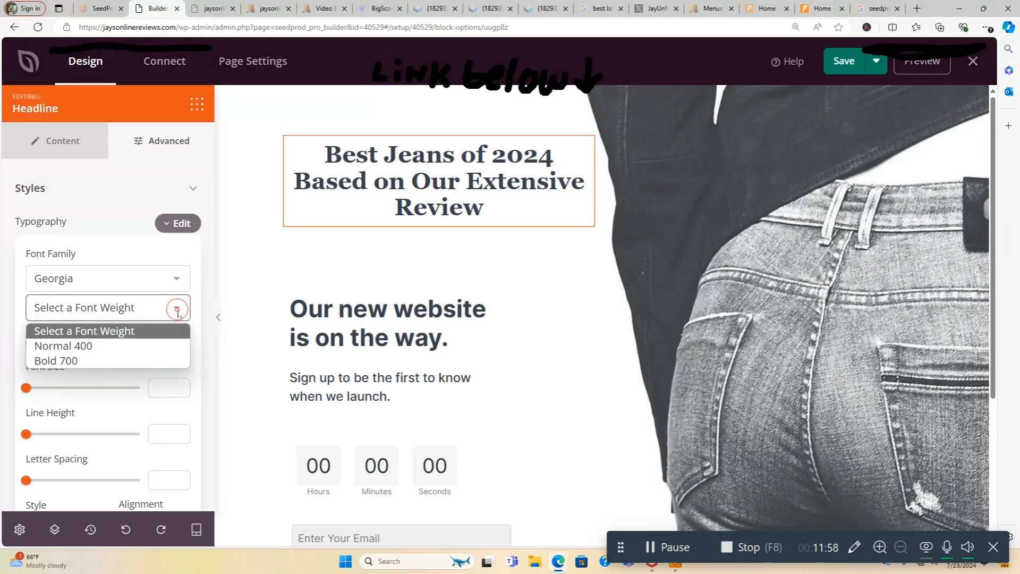
{"action": "left_click", "coordinate": [159, 343]}
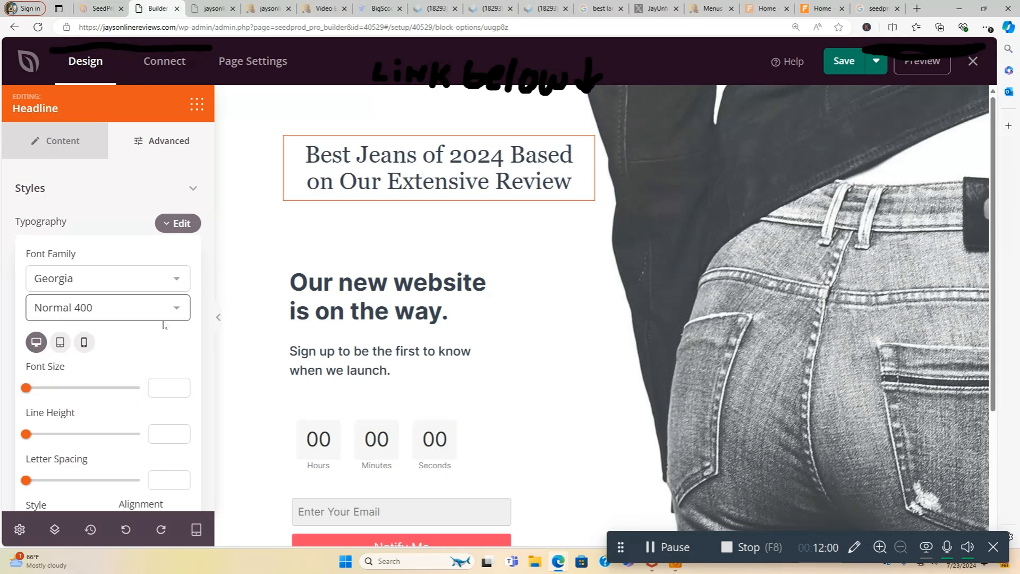
Step: Set the headline's font weight to Bold 700 and its font size to 42
{"action": "left_click", "coordinate": [158, 309]}
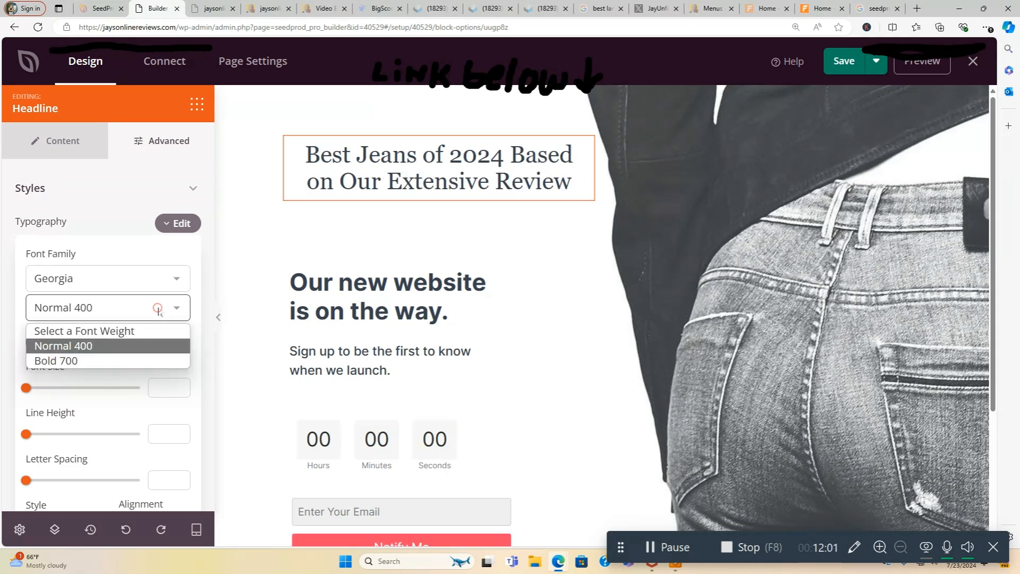
{"action": "left_click", "coordinate": [141, 362]}
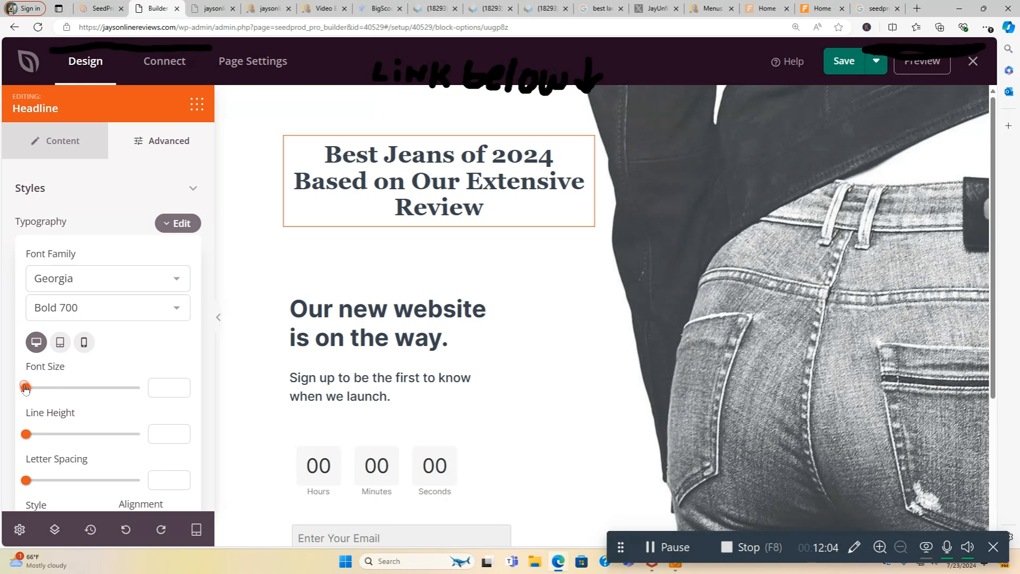
{"action": "left_click_drag", "start_coordinate": [26, 389], "coordinate": [84, 396]}
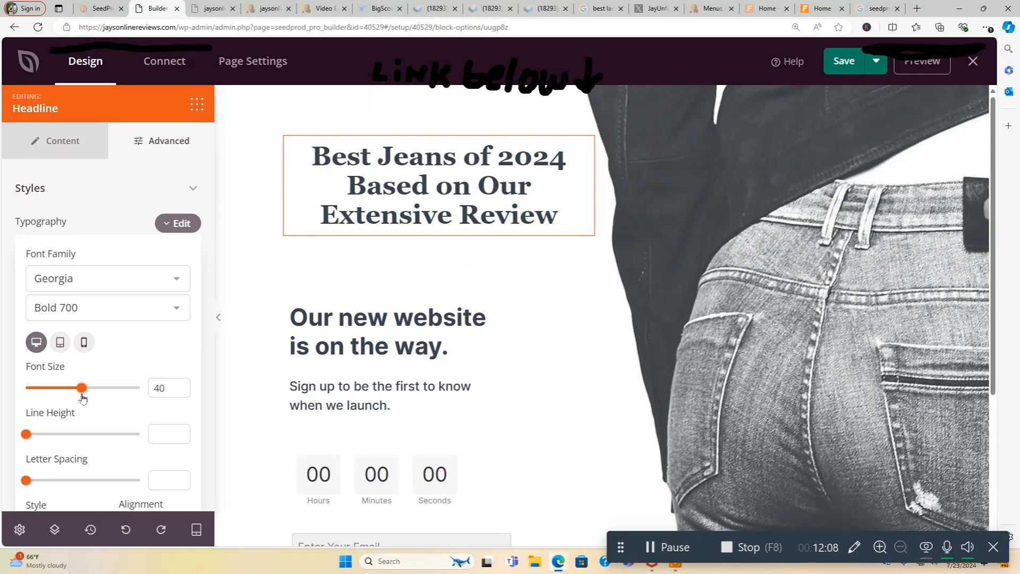
Step: Compare the lowercase, capitalized and uppercase letter cases on the headline, keeping the capitalized Ag option
{"action": "scroll", "coordinate": [88, 433], "scroll_direction": "down", "scroll_amount": 2}
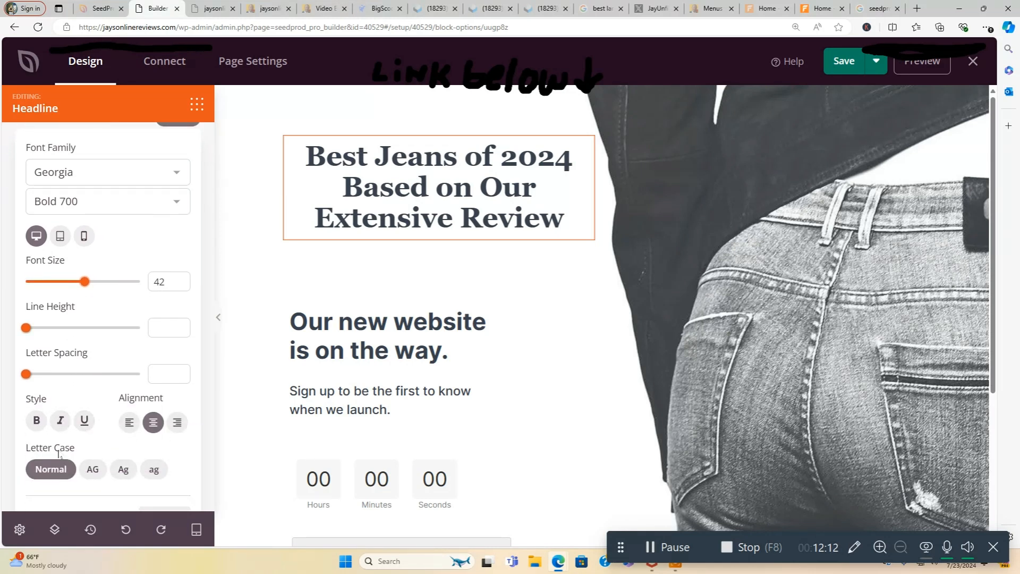
{"action": "left_click", "coordinate": [154, 469]}
{"action": "left_click", "coordinate": [123, 470]}
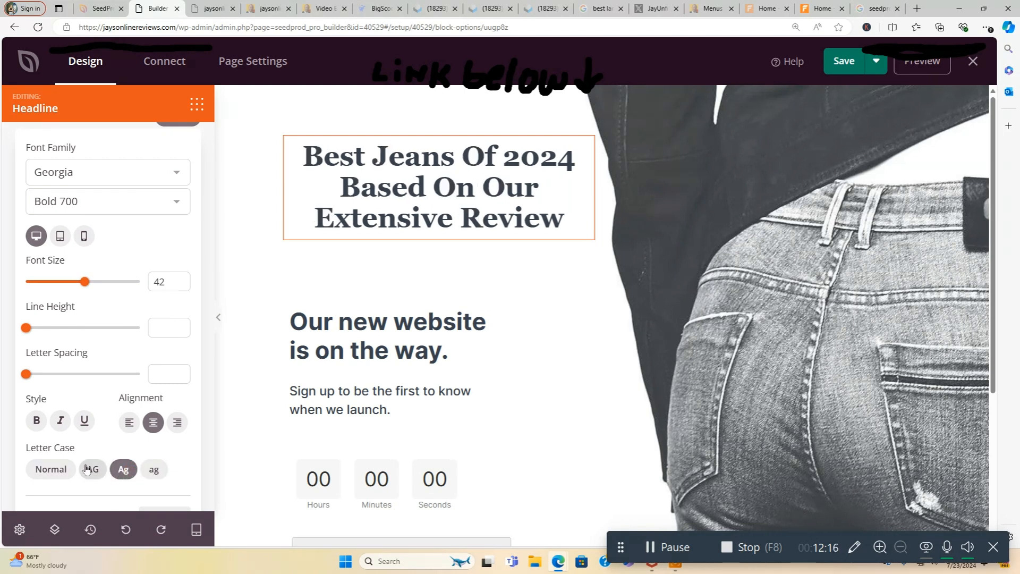
{"action": "left_click", "coordinate": [89, 470]}
{"action": "left_click", "coordinate": [117, 472]}
{"action": "scroll", "coordinate": [154, 364], "scroll_direction": "up", "scroll_amount": 2}
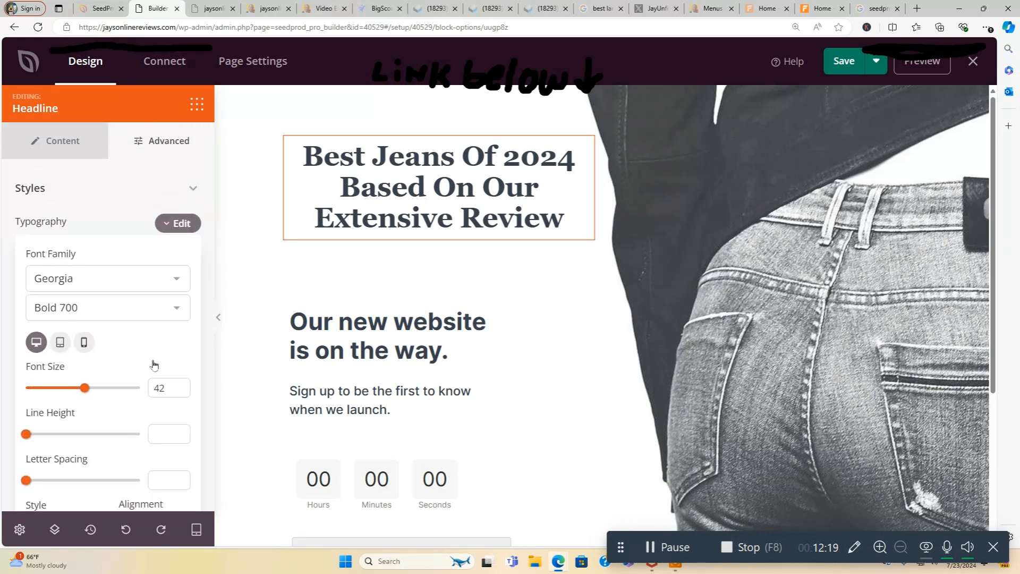
Step: Try the Hairline, Small and Medium text shadows on the headline
{"action": "left_click", "coordinate": [163, 142]}
{"action": "left_click", "coordinate": [85, 142]}
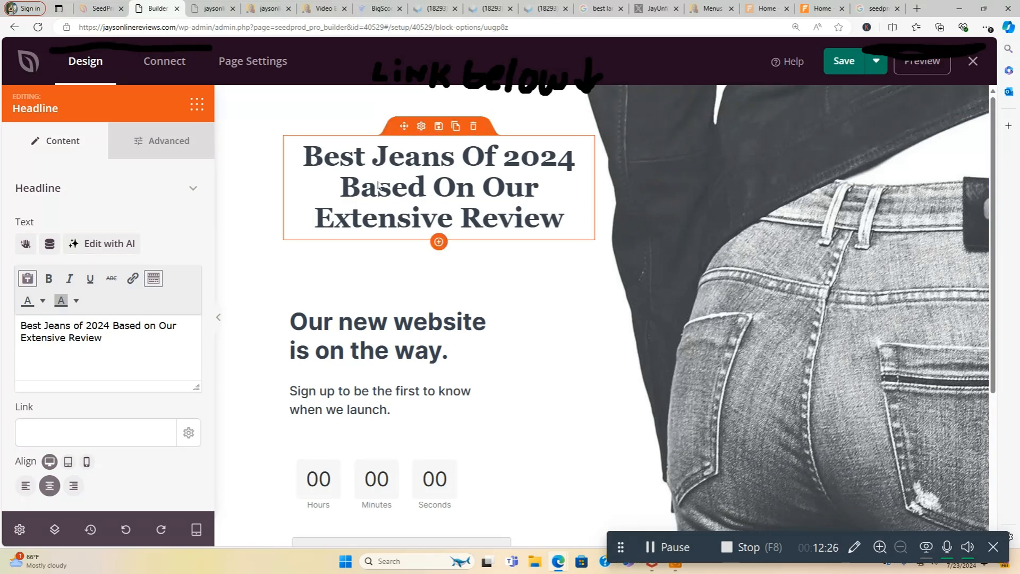
{"action": "left_click", "coordinate": [155, 148]}
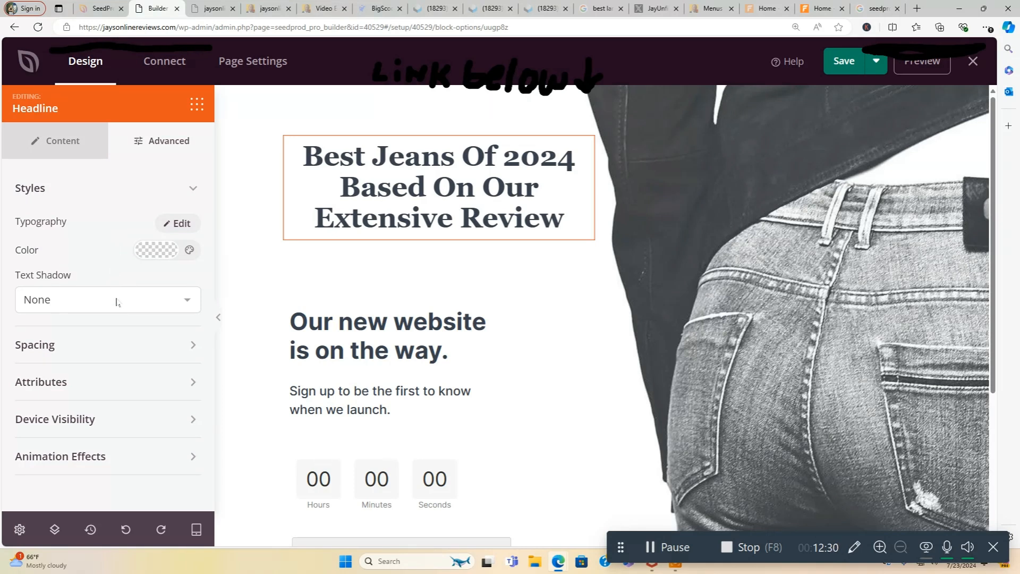
{"action": "left_click", "coordinate": [187, 302]}
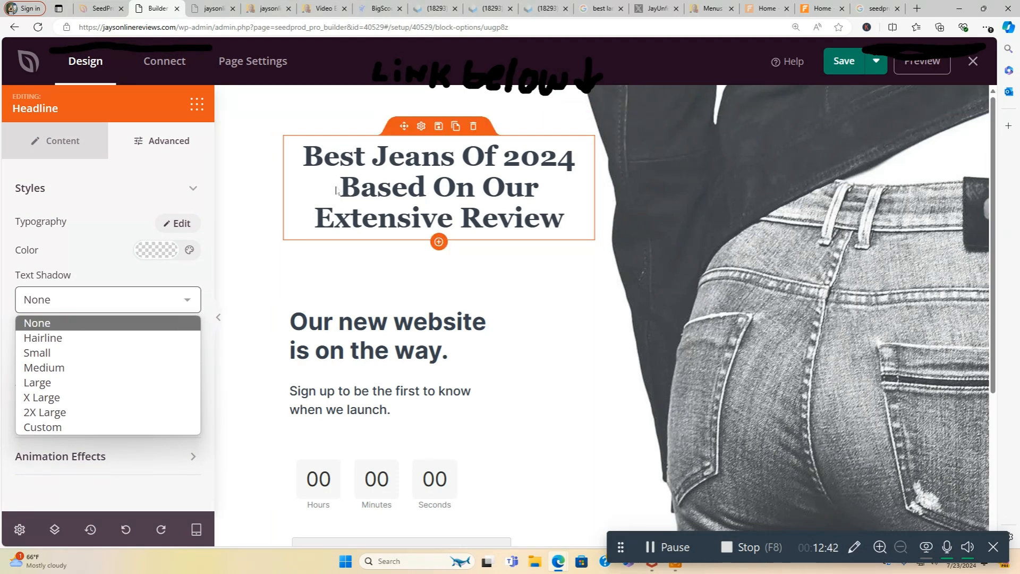
{"action": "left_click", "coordinate": [116, 338]}
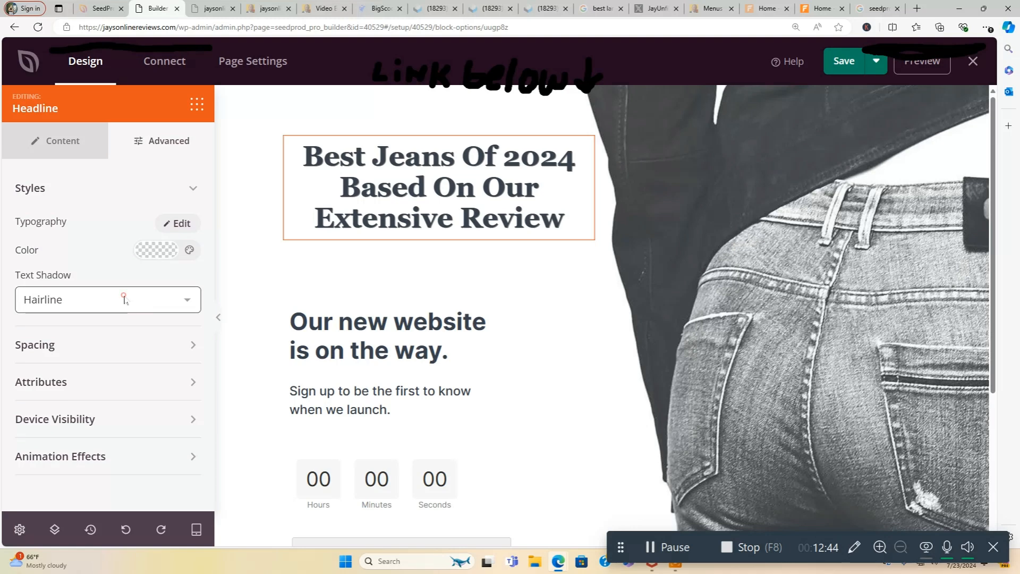
{"action": "left_click", "coordinate": [124, 299]}
{"action": "left_click", "coordinate": [120, 351]}
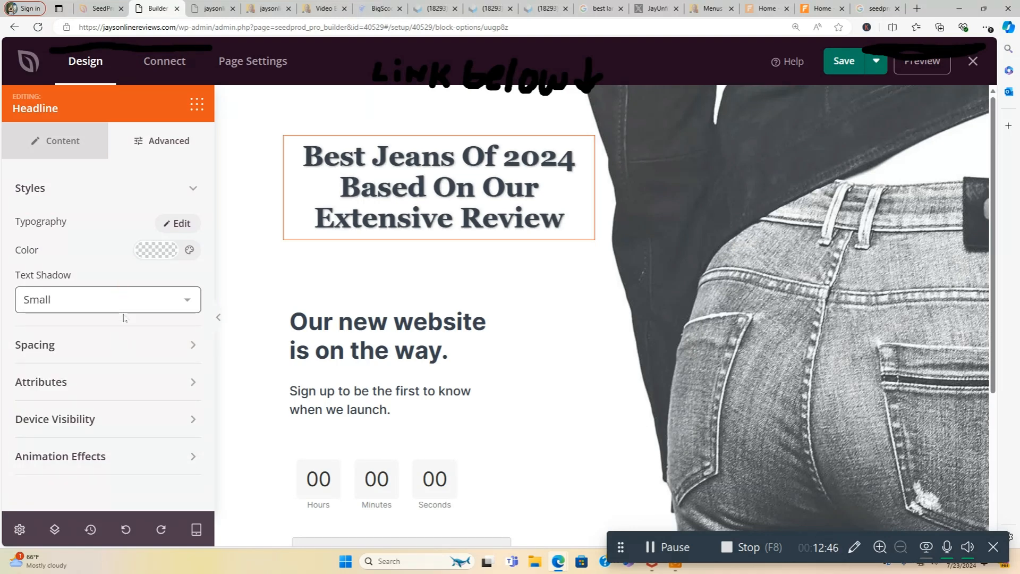
{"action": "left_click", "coordinate": [126, 299]}
{"action": "left_click", "coordinate": [116, 366]}
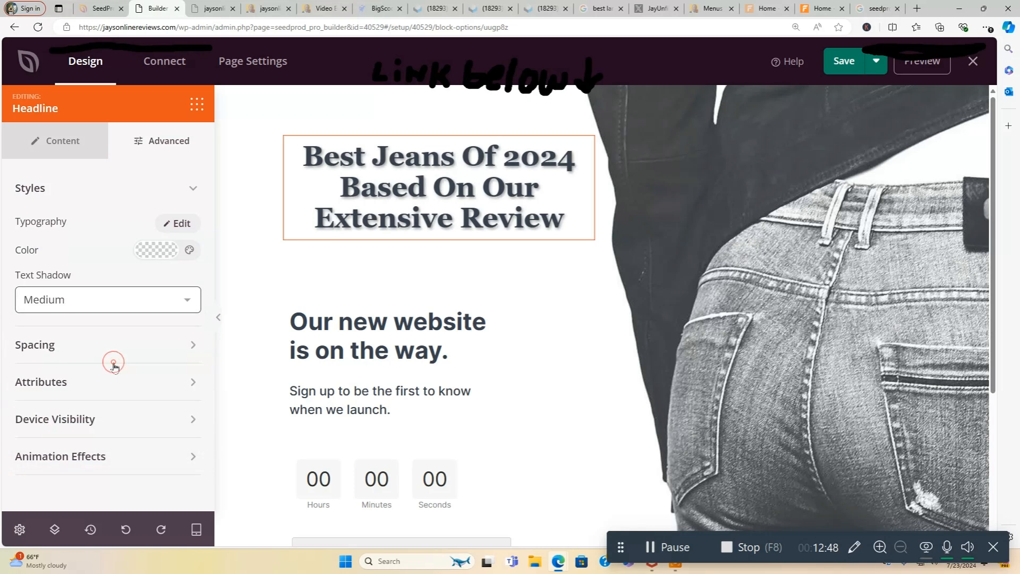
Step: Compare the Large, X Large and 2X Large text shadows on the headline, keeping X Large
{"action": "left_click", "coordinate": [125, 301]}
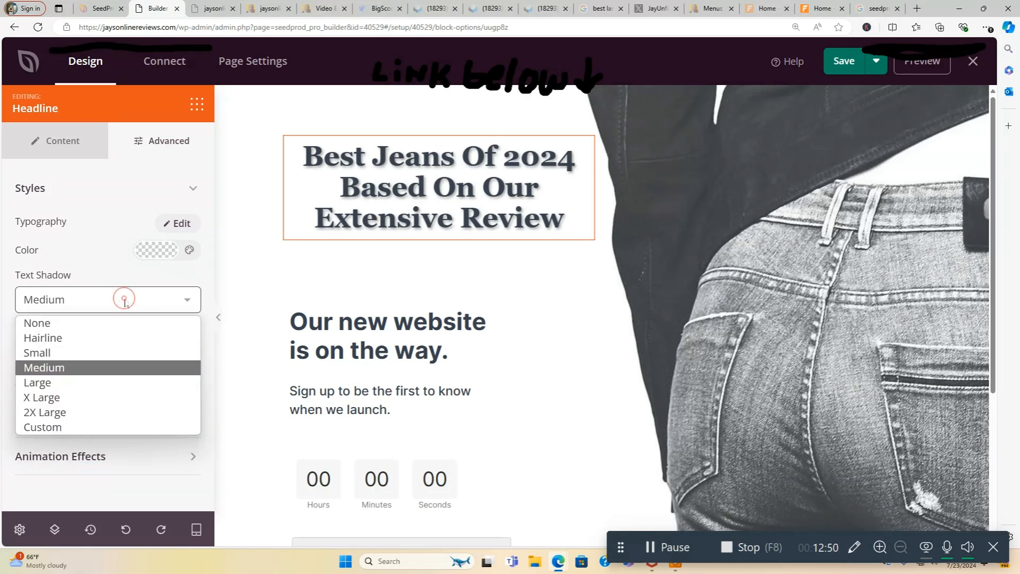
{"action": "left_click", "coordinate": [108, 381]}
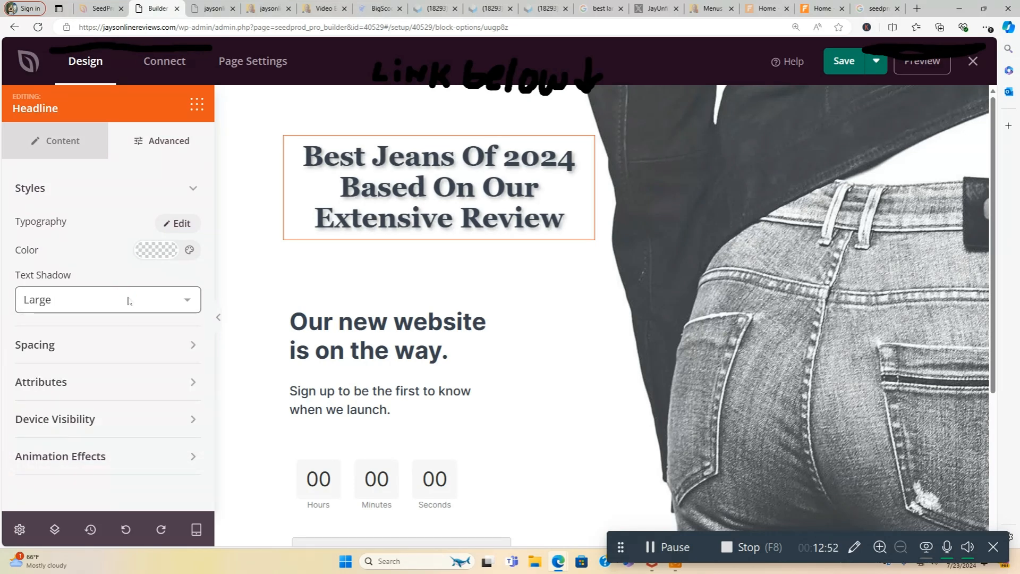
{"action": "left_click", "coordinate": [128, 301]}
{"action": "left_click", "coordinate": [116, 398]}
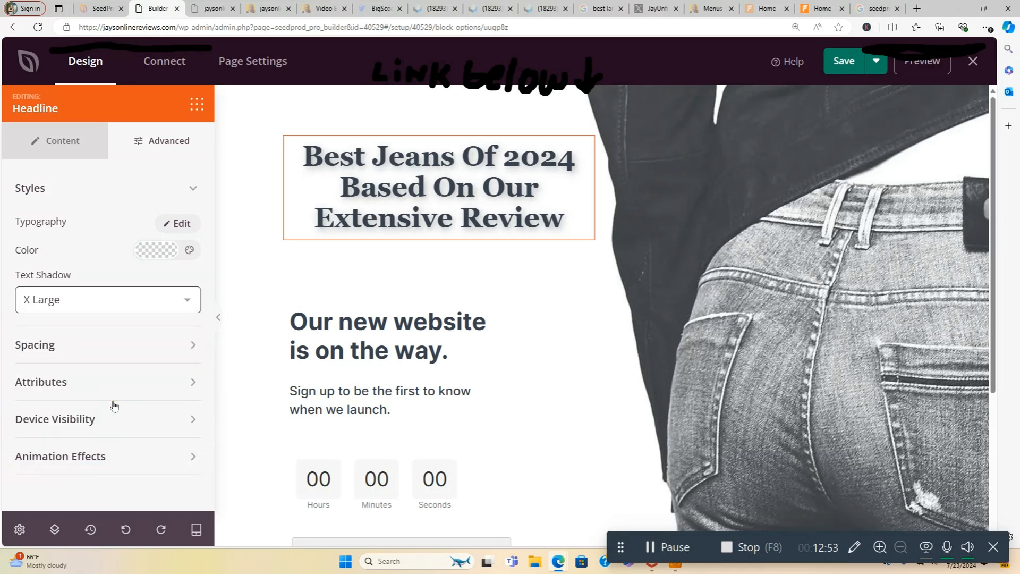
{"action": "left_click", "coordinate": [126, 300]}
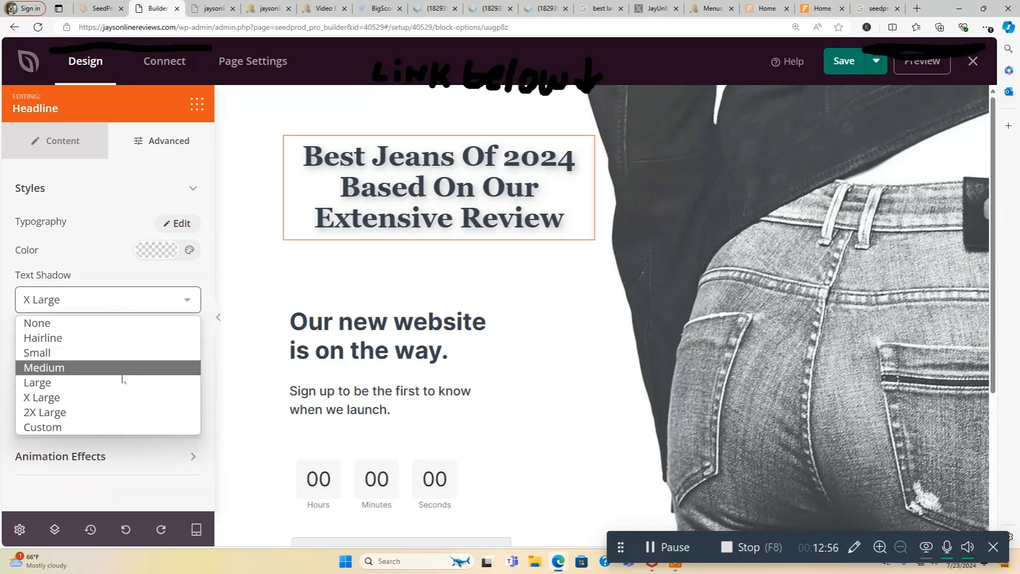
{"action": "left_click", "coordinate": [112, 411]}
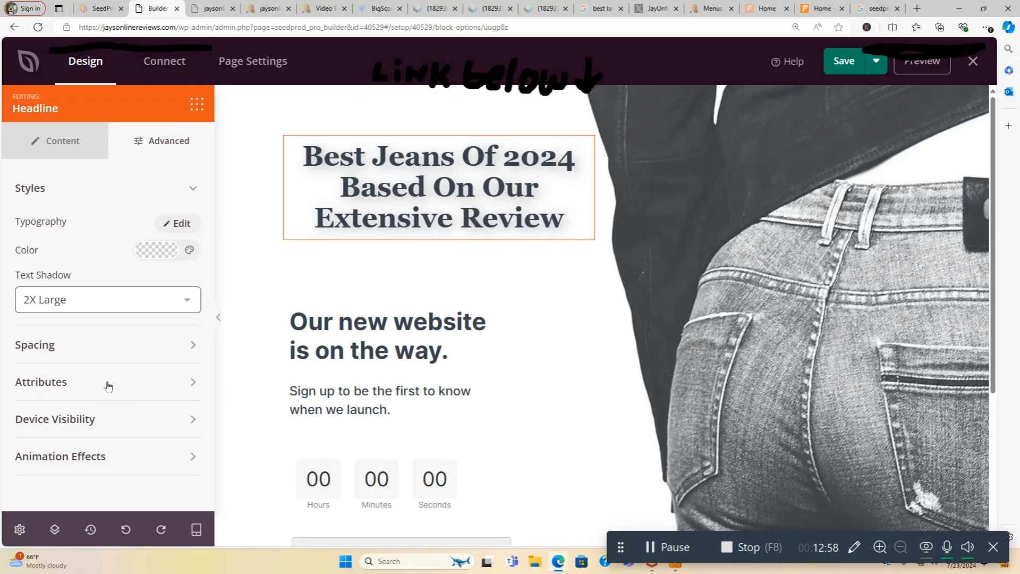
{"action": "left_click", "coordinate": [112, 300]}
{"action": "left_click", "coordinate": [98, 399]}
{"action": "left_click", "coordinate": [71, 141]}
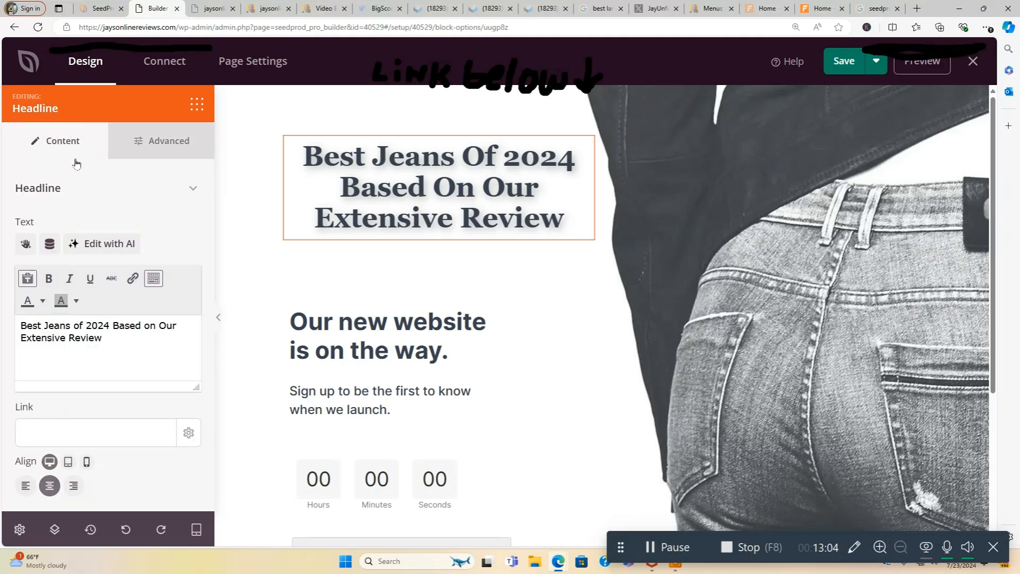
Step: Return to the block library and clear its "headline" search
{"action": "left_click", "coordinate": [27, 69]}
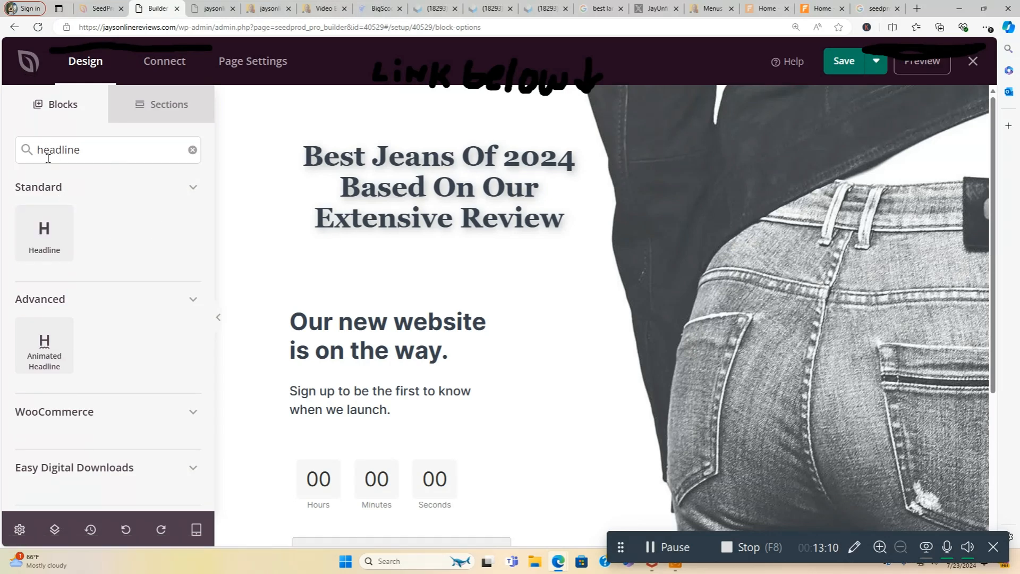
{"action": "left_click_drag", "start_coordinate": [39, 148], "coordinate": [91, 148]}
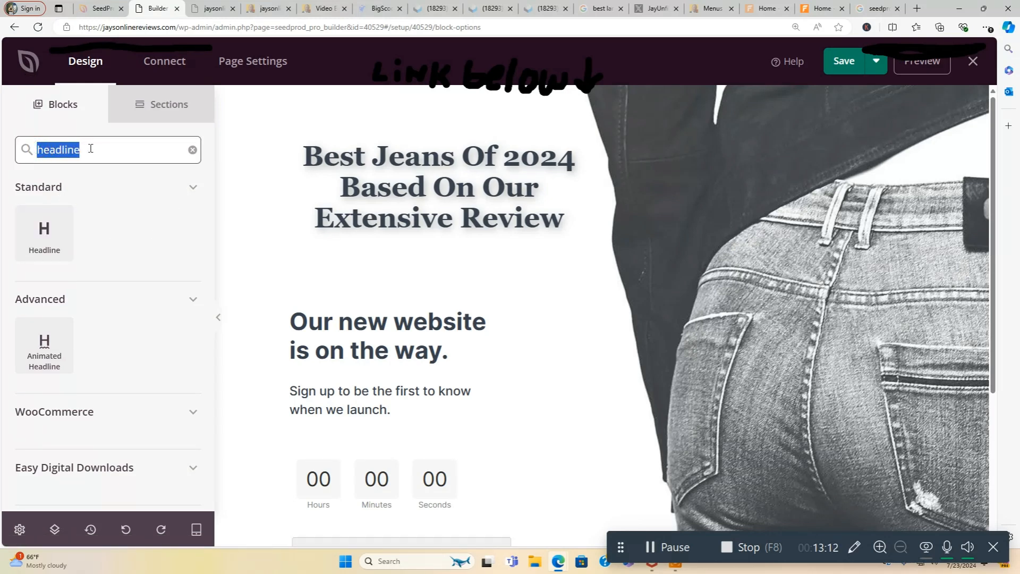
{"action": "key", "text": "BackSpace"}
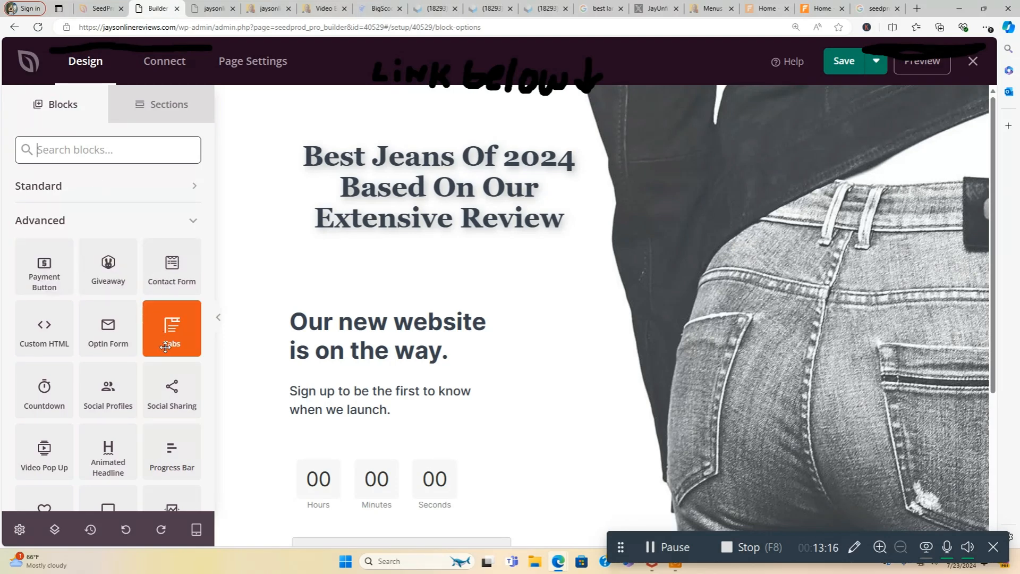
Step: Examine the available Advanced, WooCommerce and Easy Digital Downloads blocks and the ready-made section templates
{"action": "scroll", "coordinate": [186, 422], "scroll_direction": "down", "scroll_amount": 5}
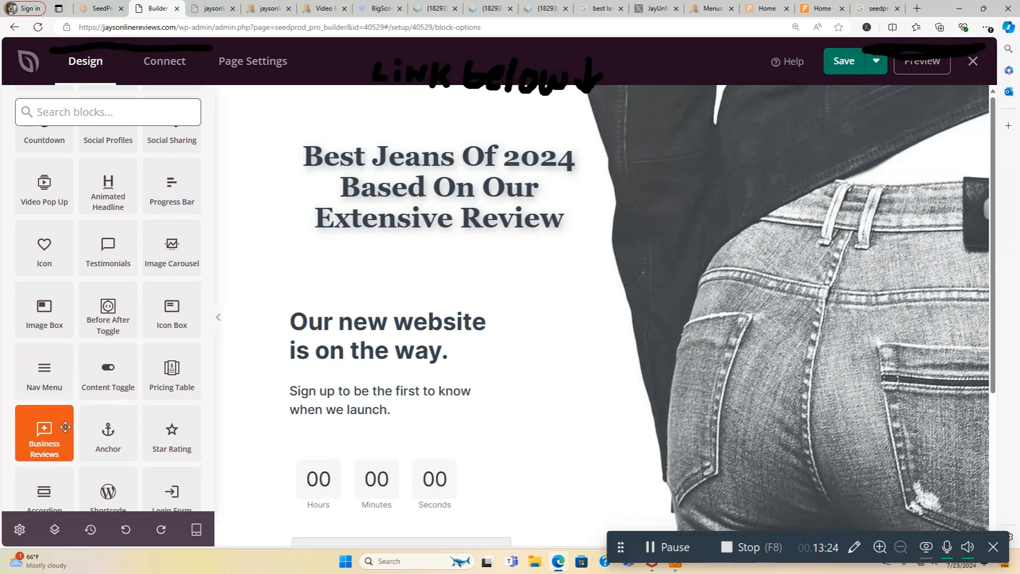
{"action": "scroll", "coordinate": [109, 439], "scroll_direction": "down", "scroll_amount": 3}
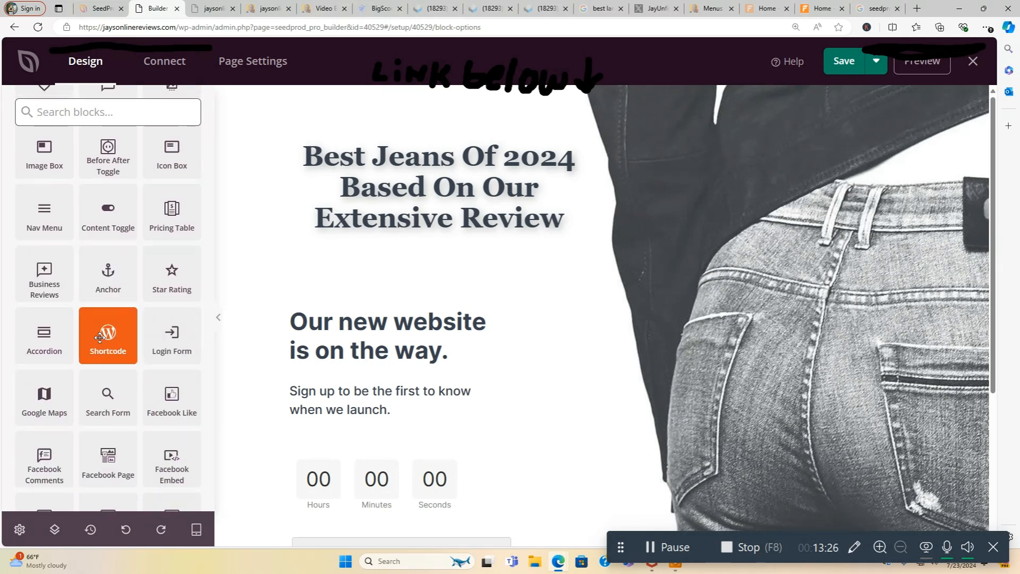
{"action": "scroll", "coordinate": [152, 405], "scroll_direction": "down", "scroll_amount": 4}
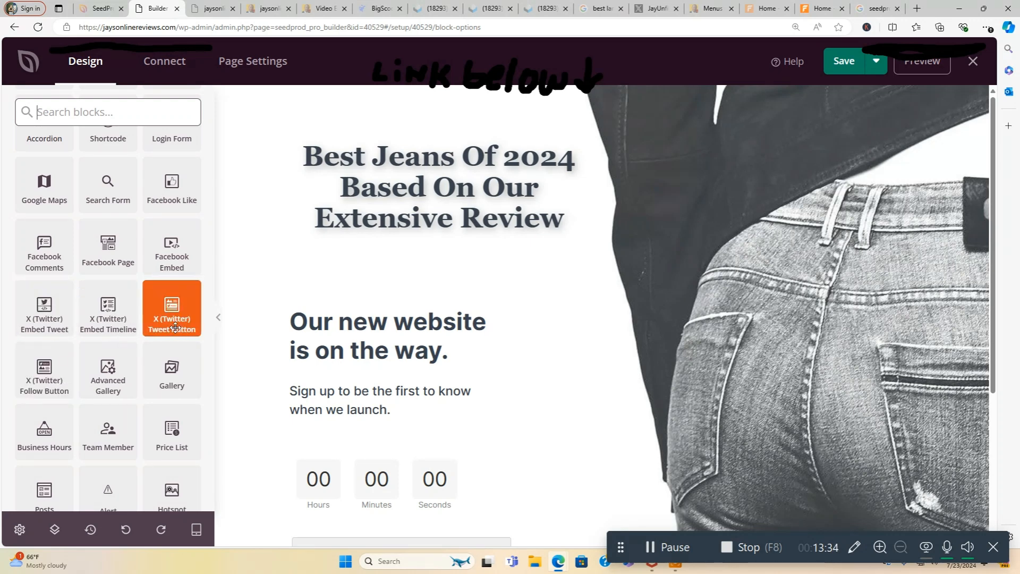
{"action": "scroll", "coordinate": [178, 422], "scroll_direction": "down", "scroll_amount": 2}
{"action": "scroll", "coordinate": [178, 422], "scroll_direction": "down", "scroll_amount": 2}
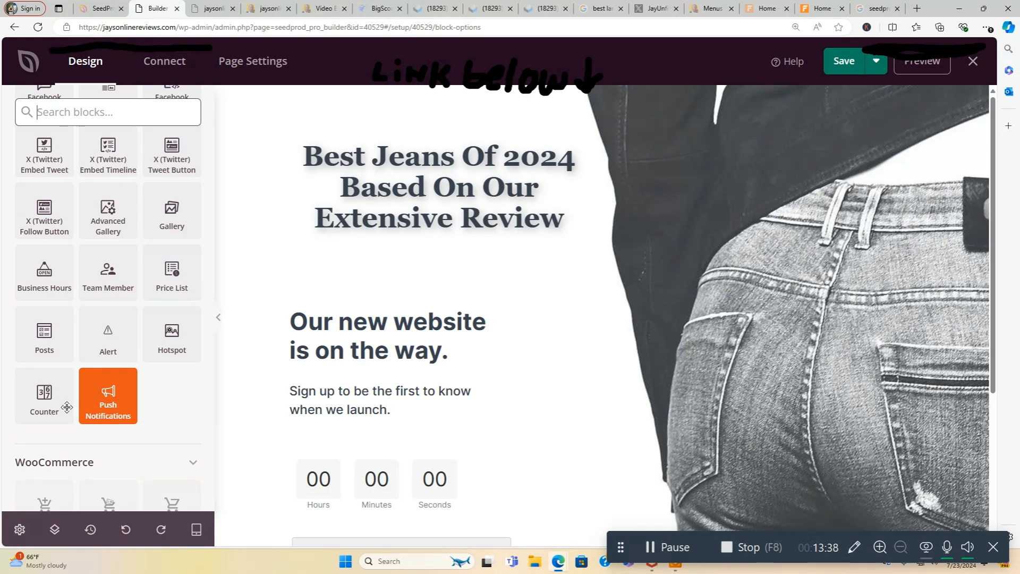
{"action": "scroll", "coordinate": [136, 382], "scroll_direction": "down", "scroll_amount": 4}
{"action": "scroll", "coordinate": [137, 379], "scroll_direction": "down", "scroll_amount": 6}
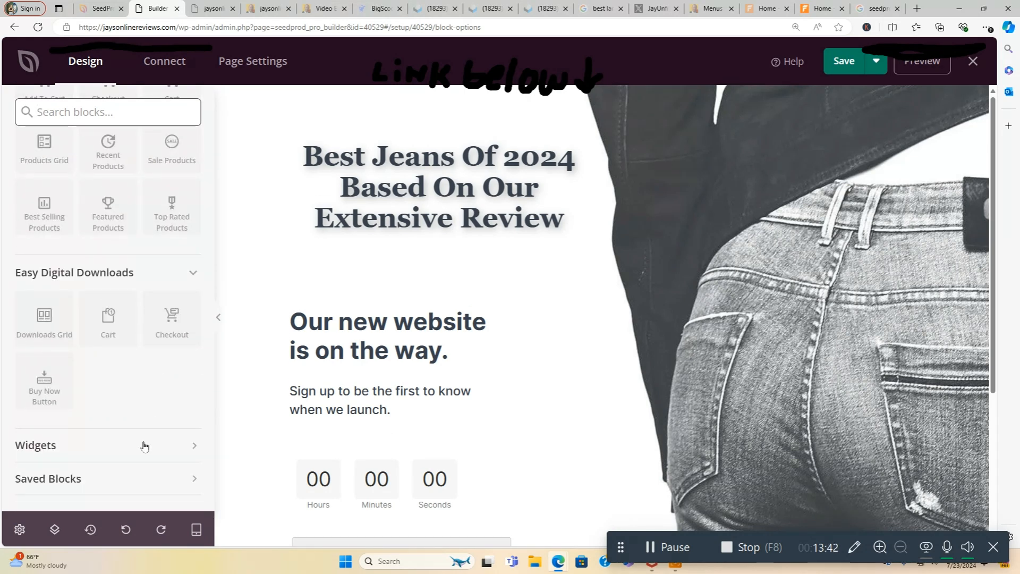
{"action": "scroll", "coordinate": [160, 399], "scroll_direction": "up", "scroll_amount": 10}
{"action": "scroll", "coordinate": [160, 399], "scroll_direction": "up", "scroll_amount": 15}
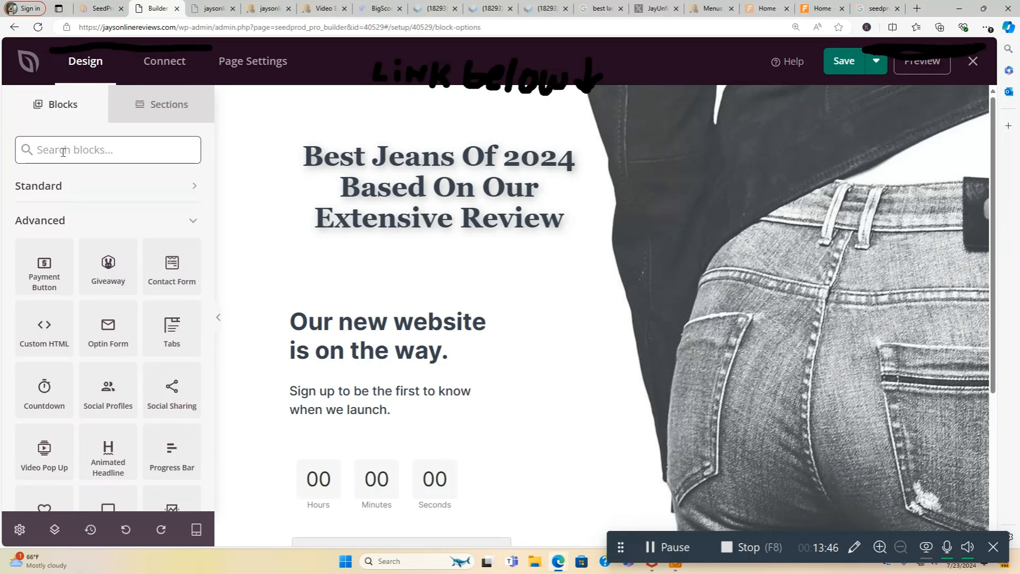
{"action": "left_click", "coordinate": [161, 110]}
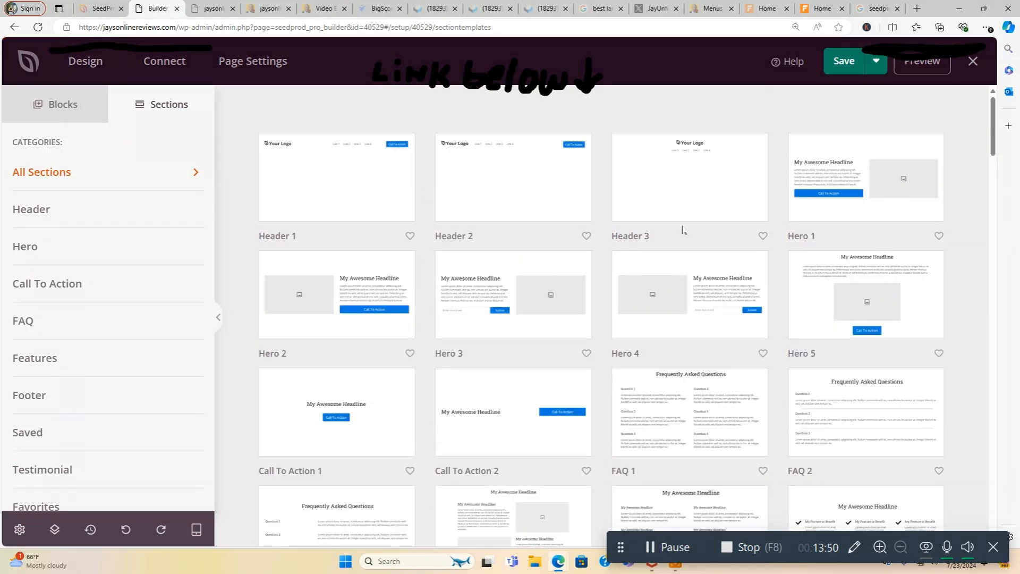
{"action": "left_click", "coordinate": [50, 103]}
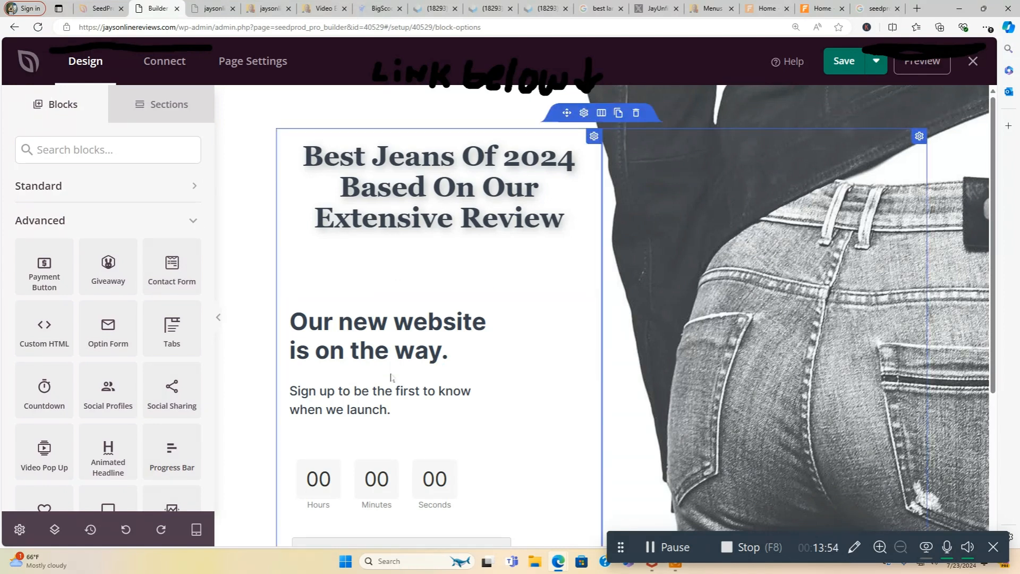
Step: Save the landing page
{"action": "left_click", "coordinate": [849, 69]}
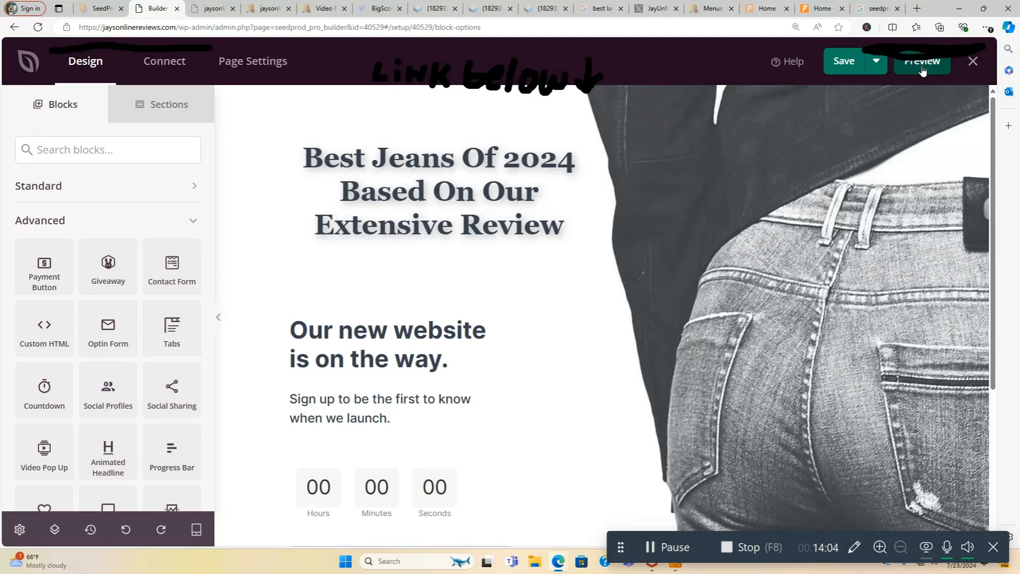
Step: Add a Tabs block beneath the Notify Me form and a Countdown block between the form and the tabs
{"action": "scroll", "coordinate": [673, 410], "scroll_direction": "down", "scroll_amount": 4}
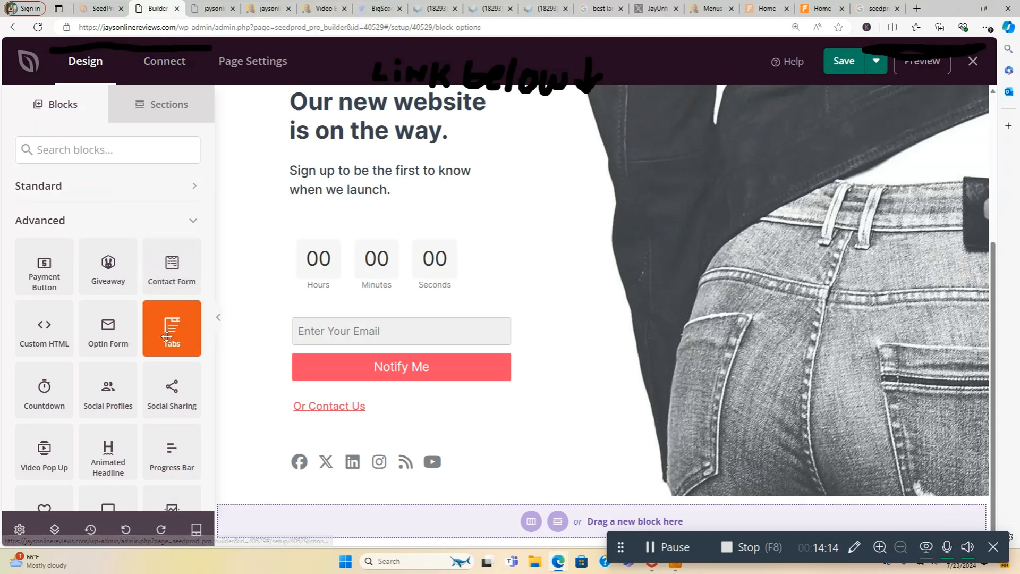
{"action": "left_click_drag", "start_coordinate": [167, 336], "coordinate": [441, 424]}
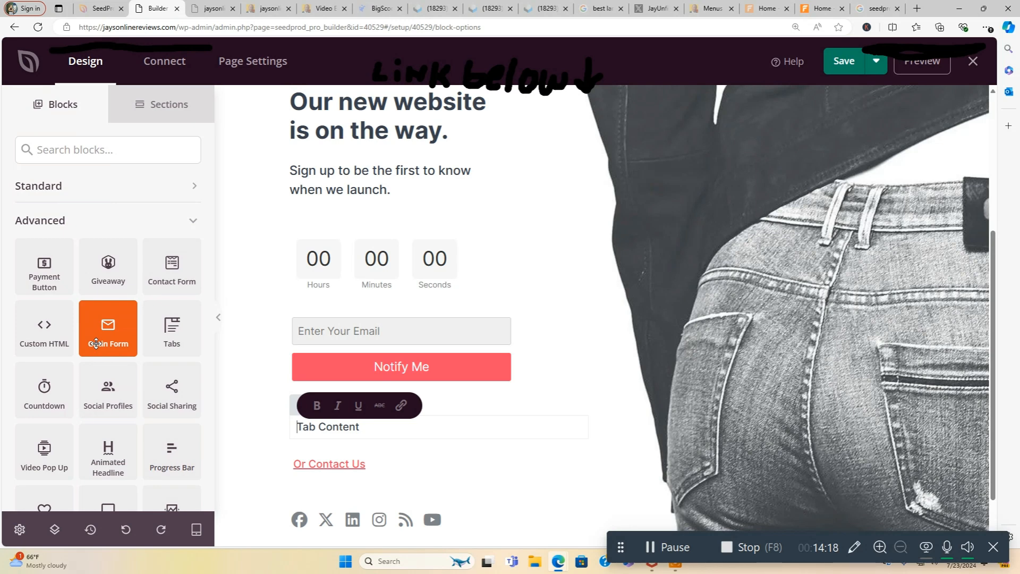
{"action": "left_click_drag", "start_coordinate": [44, 387], "coordinate": [461, 418]}
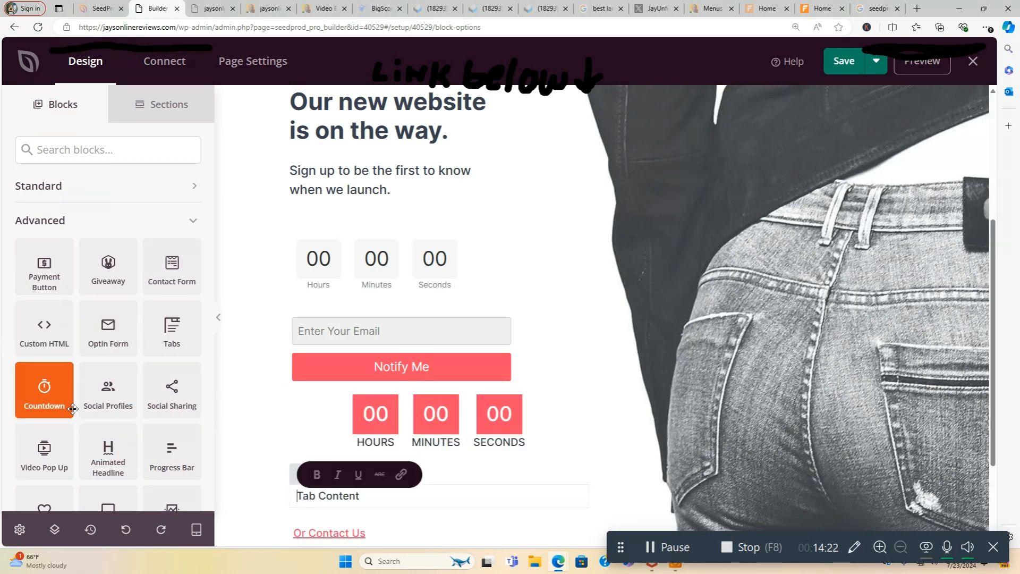
Step: Add a Testimonials block between the Or Contact Us link and the social media icons
{"action": "scroll", "coordinate": [101, 367], "scroll_direction": "down", "scroll_amount": 4}
{"action": "left_click_drag", "start_coordinate": [106, 310], "coordinate": [438, 540]}
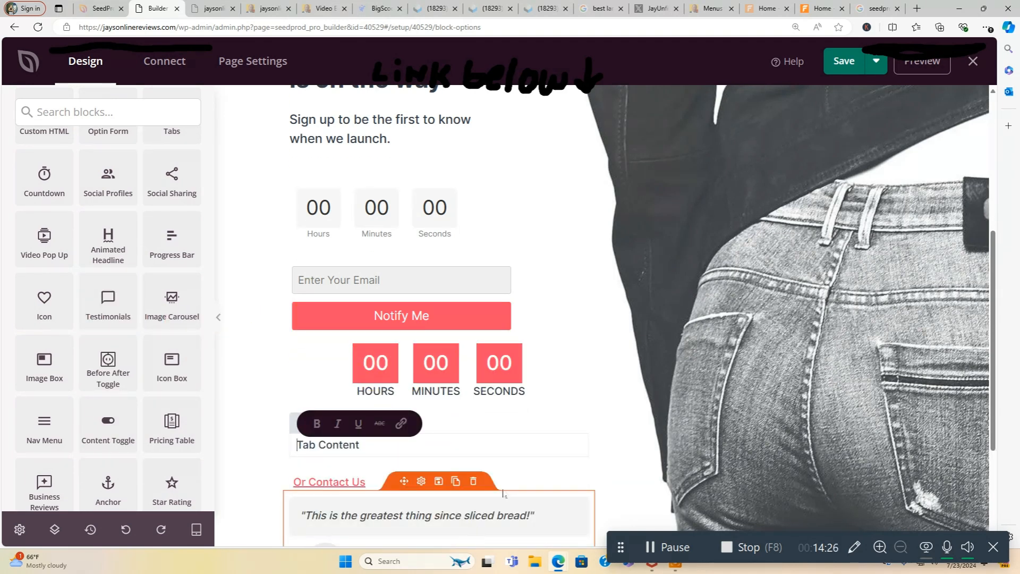
{"action": "scroll", "coordinate": [457, 335], "scroll_direction": "down", "scroll_amount": 4}
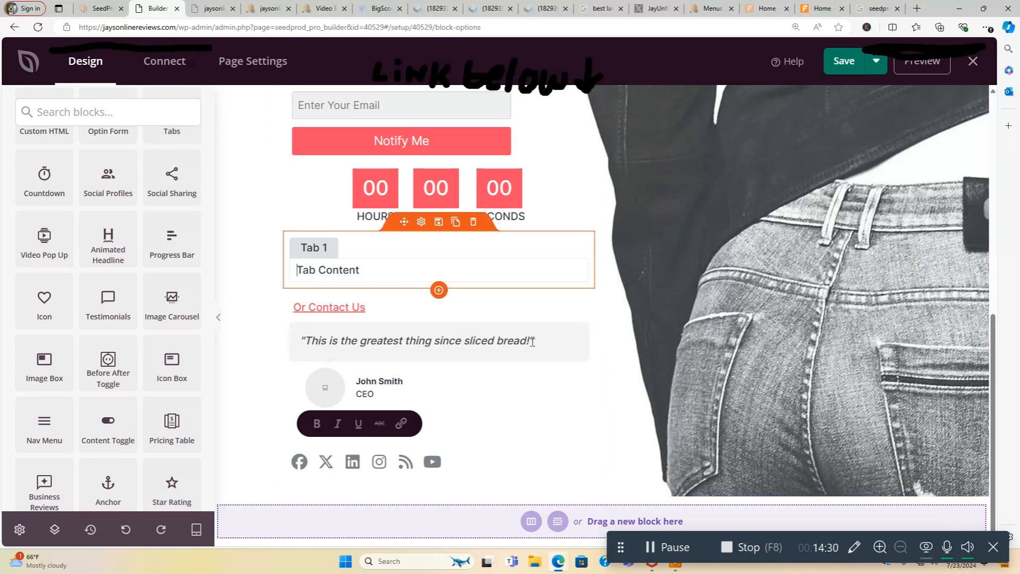
{"action": "scroll", "coordinate": [536, 341], "scroll_direction": "up", "scroll_amount": 5}
{"action": "scroll", "coordinate": [537, 341], "scroll_direction": "up", "scroll_amount": 3}
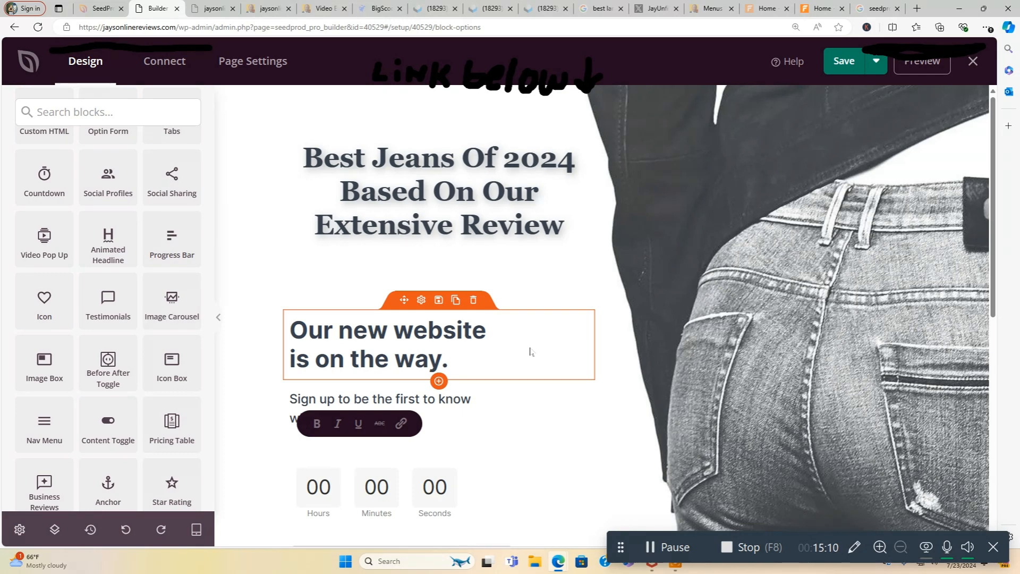
{"action": "left_click", "coordinate": [472, 240]}
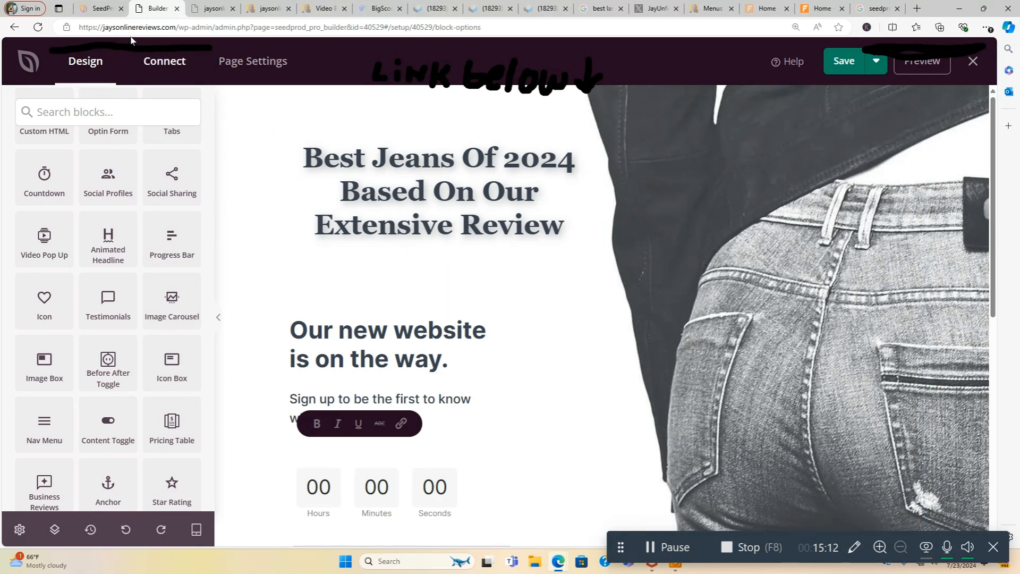
Step: Switch to the SeedProd pricing page and examine the prices and included features of the Basic and Plus plans
{"action": "left_click", "coordinate": [100, 8]}
{"action": "scroll", "coordinate": [583, 292], "scroll_direction": "up", "scroll_amount": 2}
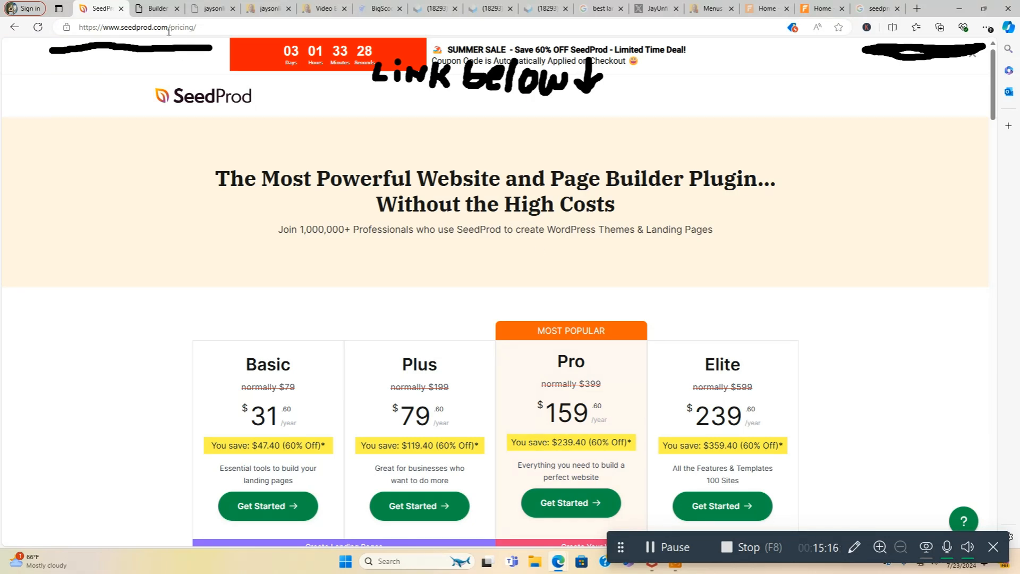
{"action": "left_click_drag", "start_coordinate": [168, 27], "coordinate": [196, 27]}
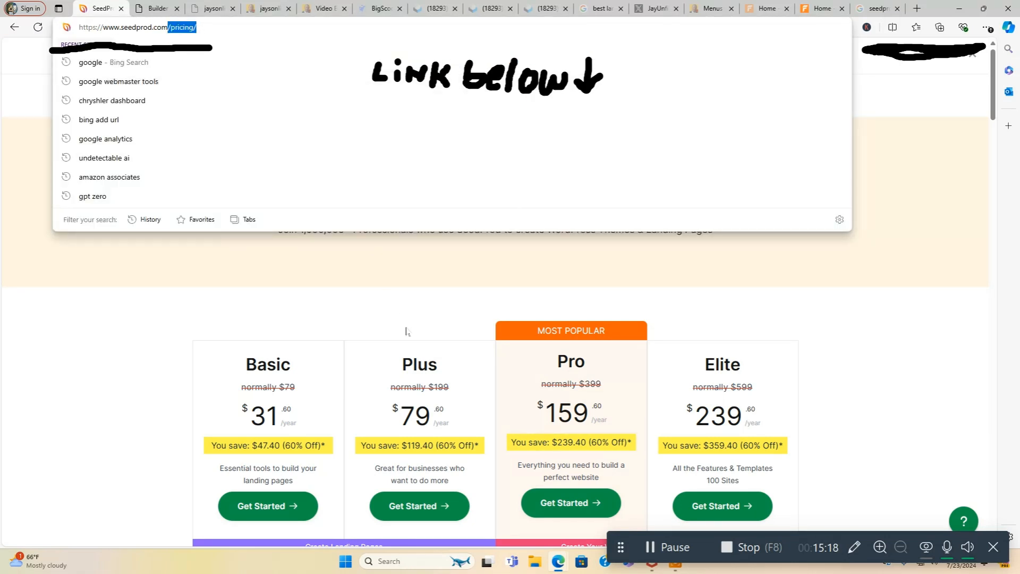
{"action": "scroll", "coordinate": [405, 332], "scroll_direction": "down", "scroll_amount": 1}
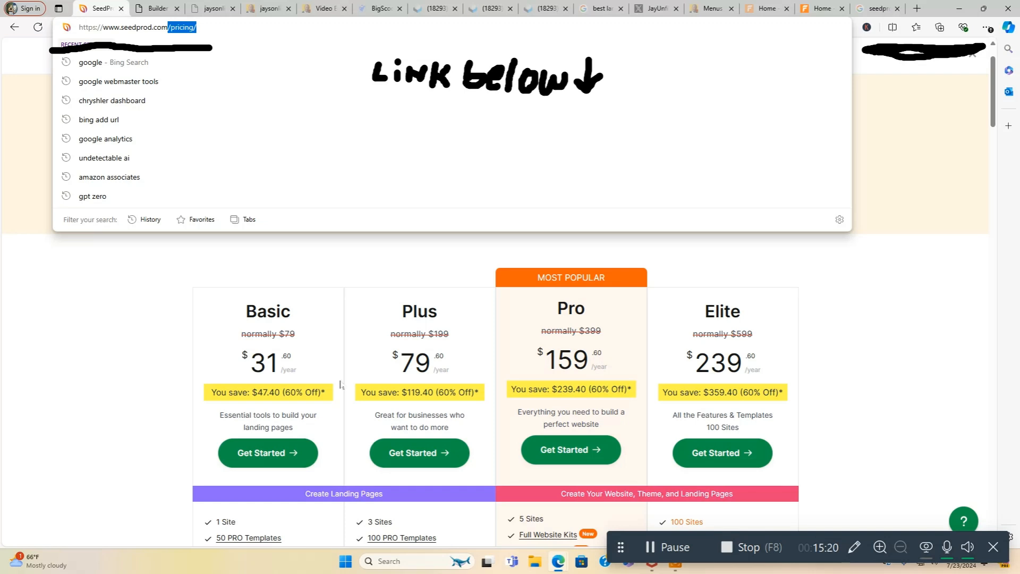
{"action": "scroll", "coordinate": [440, 394], "scroll_direction": "down", "scroll_amount": 3}
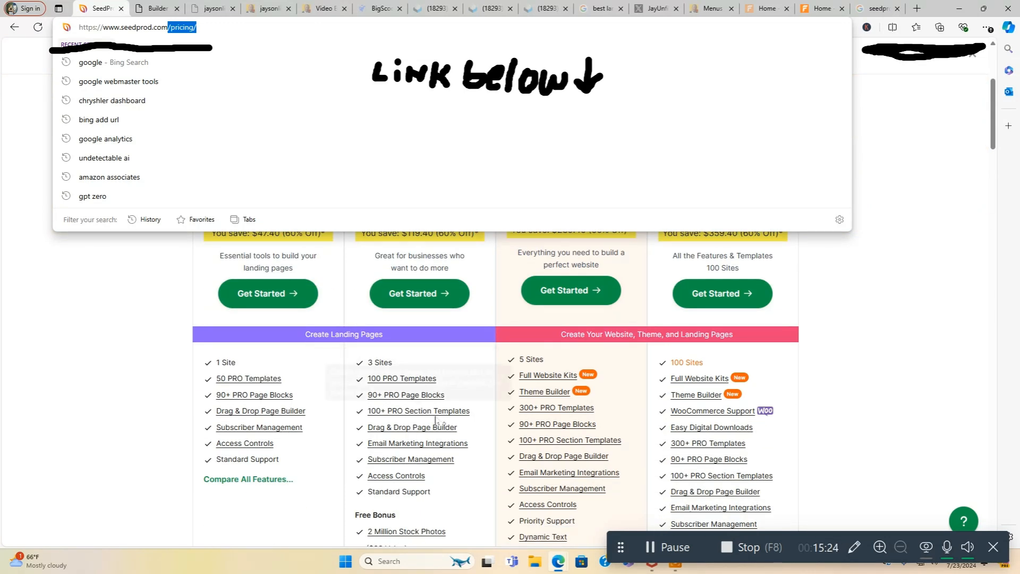
{"action": "scroll", "coordinate": [452, 435], "scroll_direction": "down", "scroll_amount": 1}
{"action": "scroll", "coordinate": [452, 434], "scroll_direction": "down", "scroll_amount": 2}
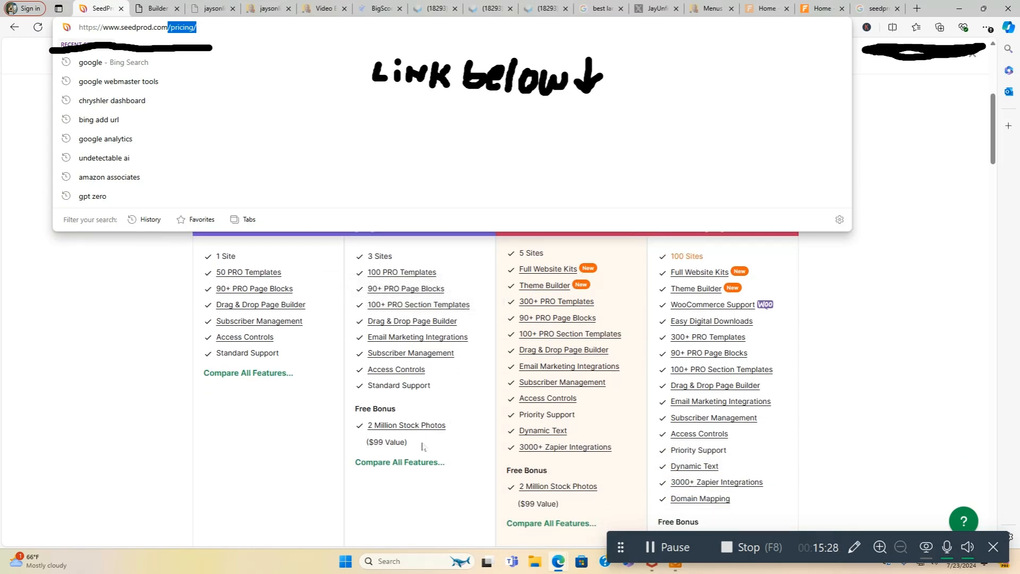
Step: Compare the features and free bonuses of the Pro and Elite plans with those of the cheaper SeedProd plans
{"action": "scroll", "coordinate": [423, 446], "scroll_direction": "up", "scroll_amount": 2}
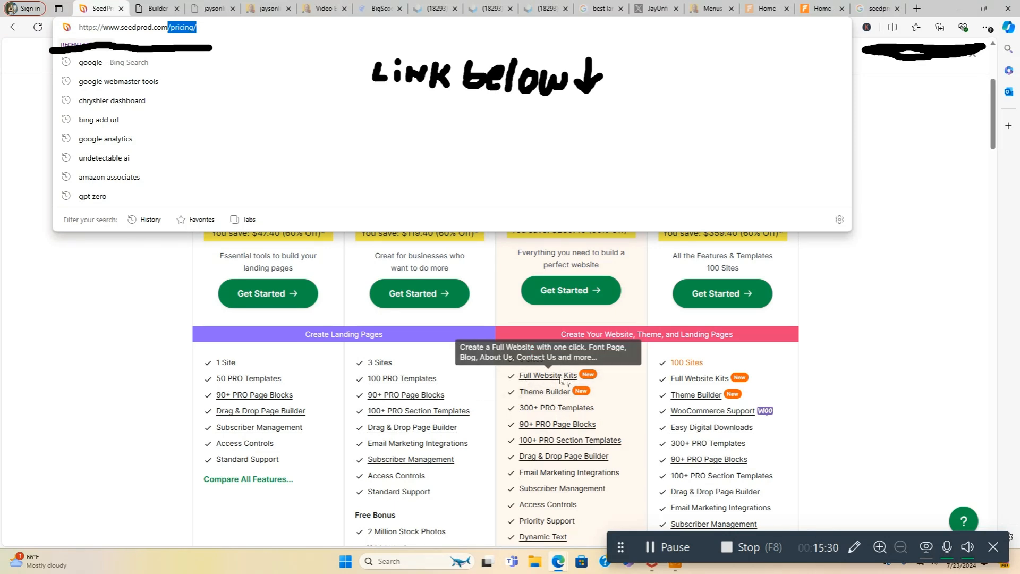
{"action": "scroll", "coordinate": [638, 410], "scroll_direction": "down", "scroll_amount": 2}
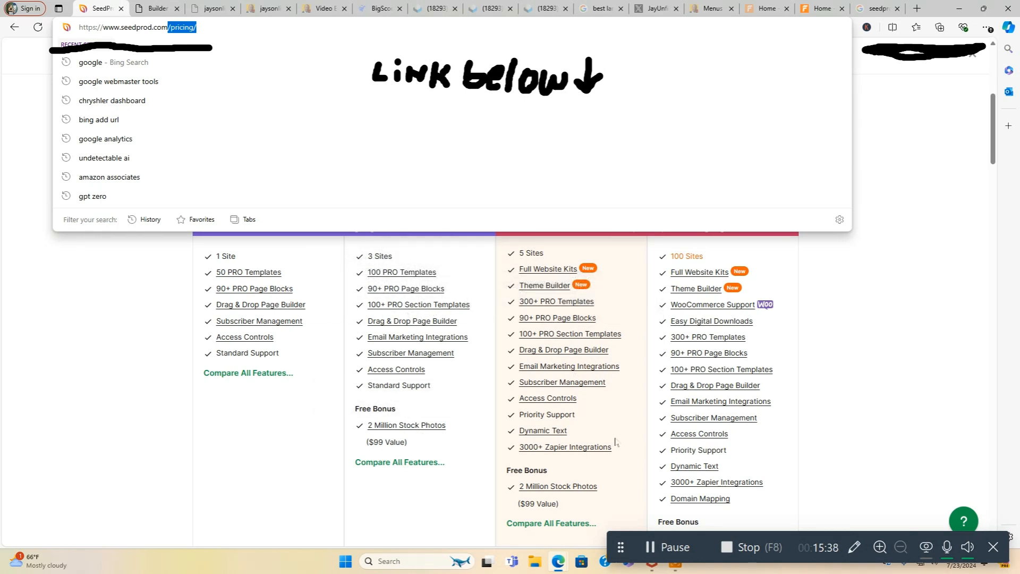
{"action": "scroll", "coordinate": [616, 442], "scroll_direction": "up", "scroll_amount": 3}
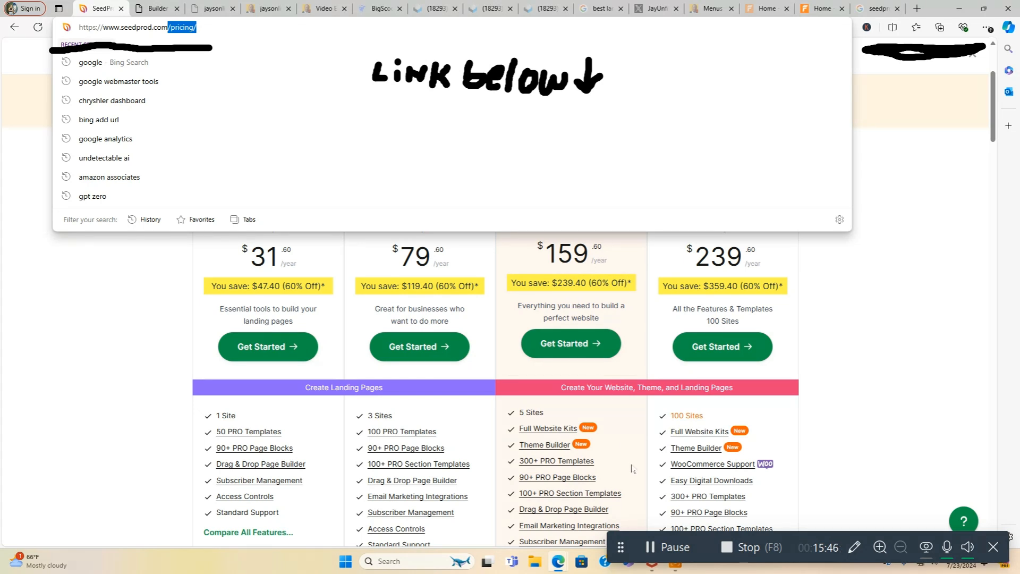
{"action": "scroll", "coordinate": [632, 467], "scroll_direction": "down", "scroll_amount": 2}
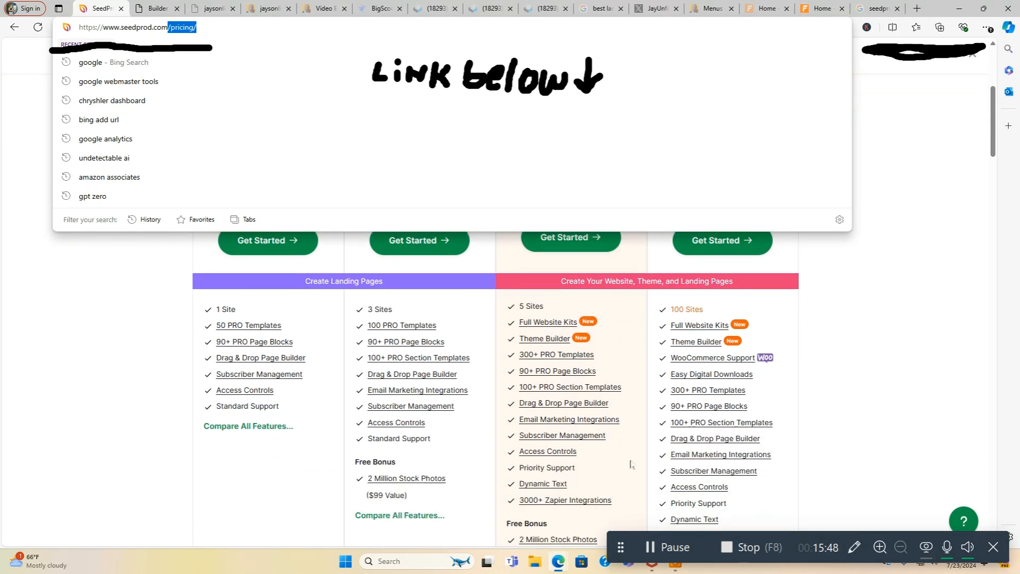
{"action": "scroll", "coordinate": [585, 440], "scroll_direction": "down", "scroll_amount": 2}
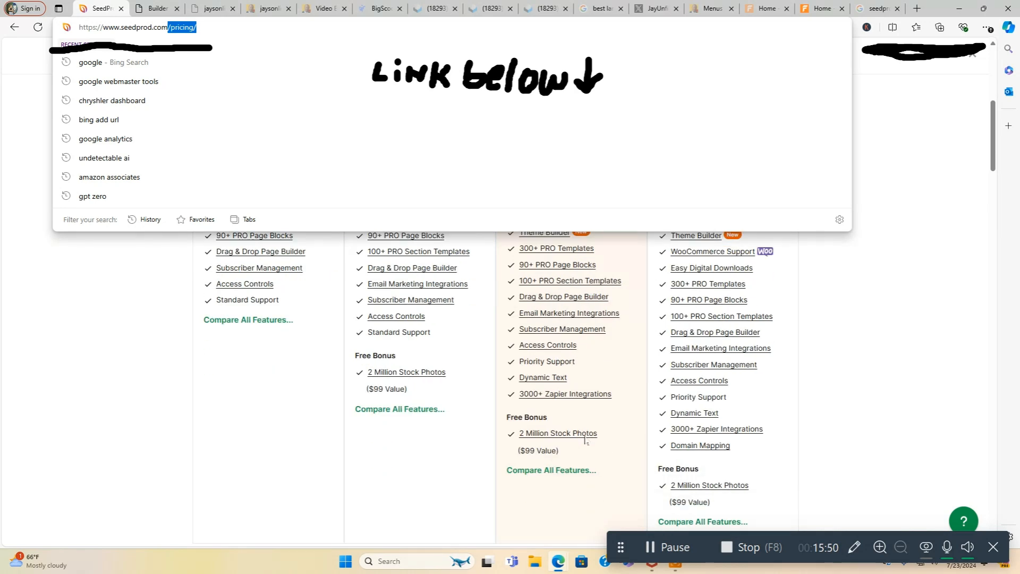
{"action": "scroll", "coordinate": [584, 439], "scroll_direction": "up", "scroll_amount": 3}
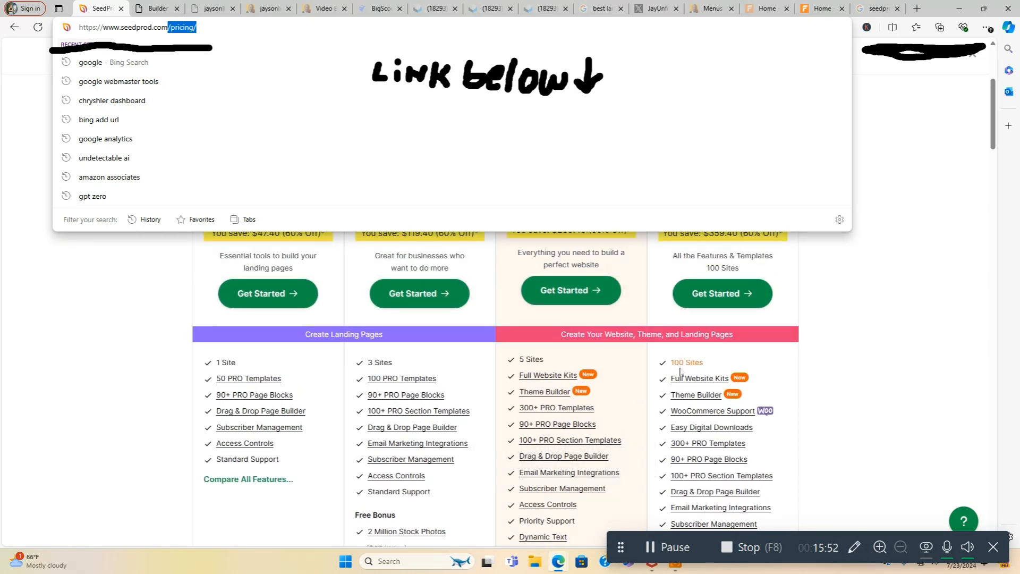
{"action": "mouse_move", "coordinate": [694, 398]}
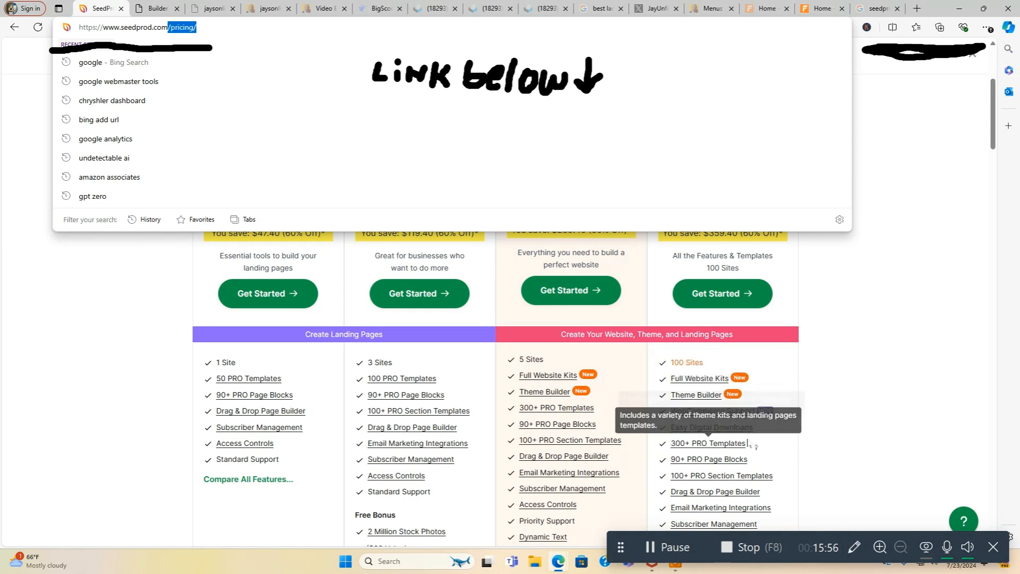
{"action": "scroll", "coordinate": [767, 432], "scroll_direction": "down", "scroll_amount": 3}
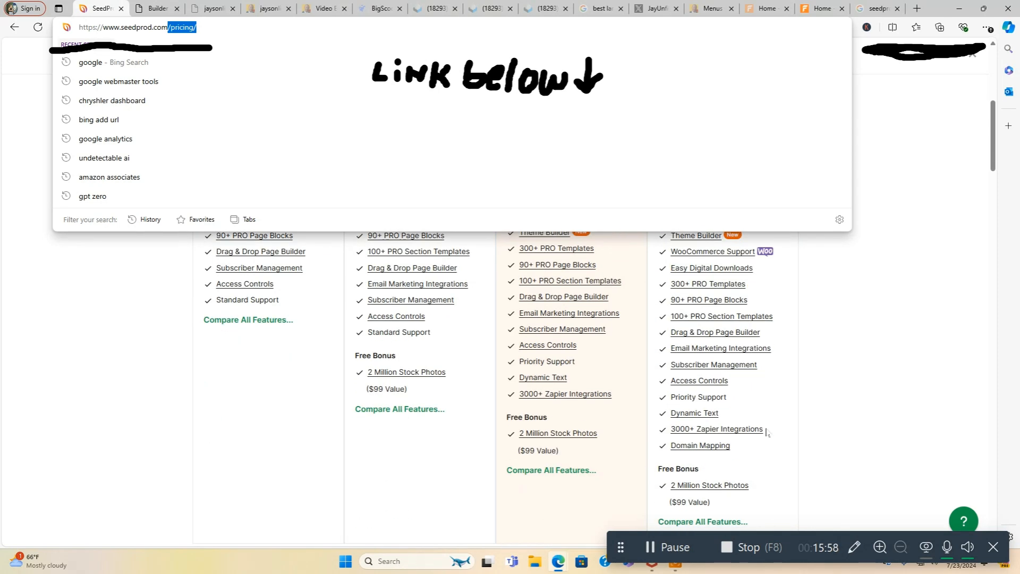
{"action": "scroll", "coordinate": [767, 432], "scroll_direction": "down", "scroll_amount": 1}
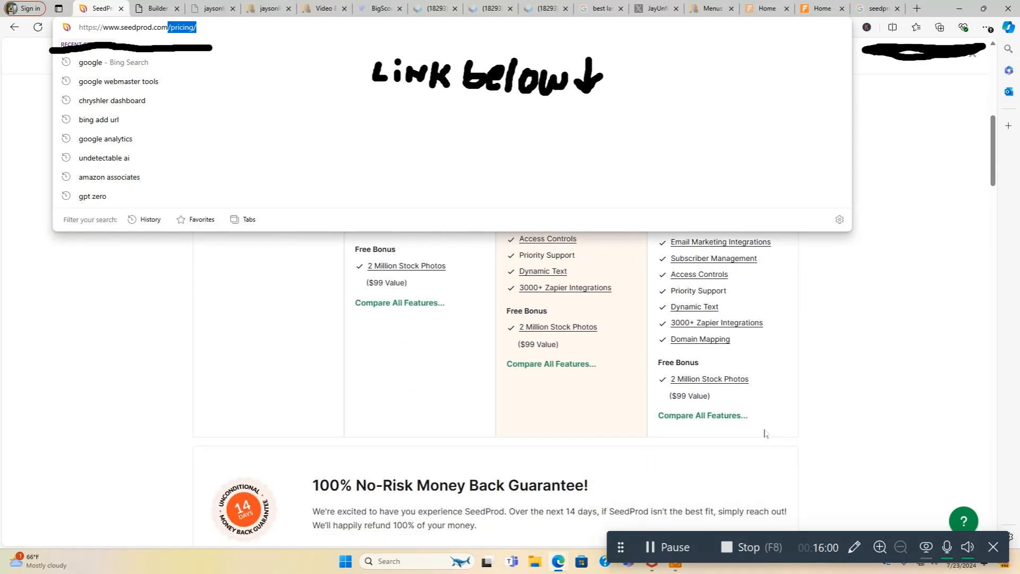
{"action": "scroll", "coordinate": [652, 458], "scroll_direction": "up", "scroll_amount": 4}
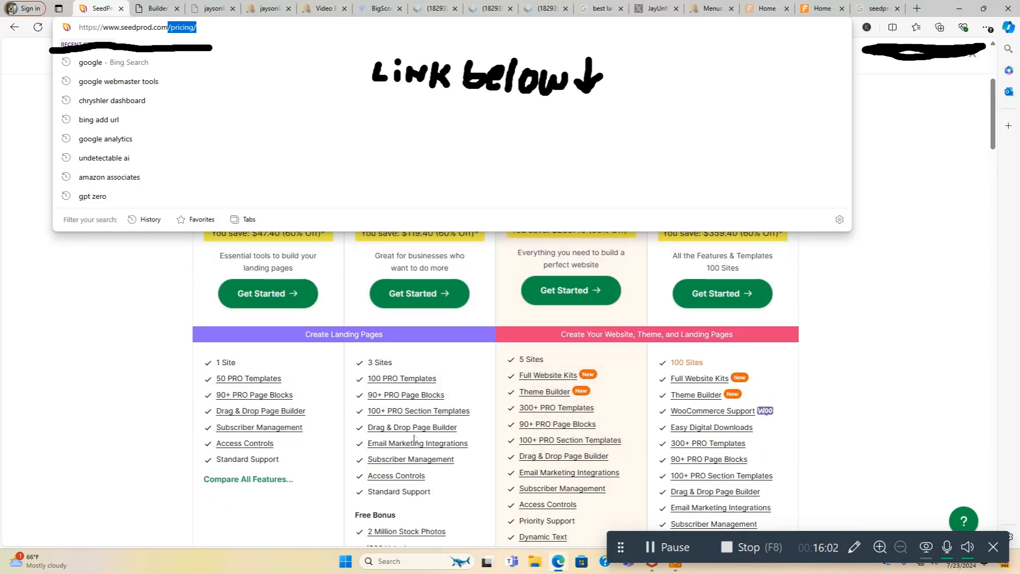
{"action": "scroll", "coordinate": [455, 485], "scroll_direction": "down", "scroll_amount": 2}
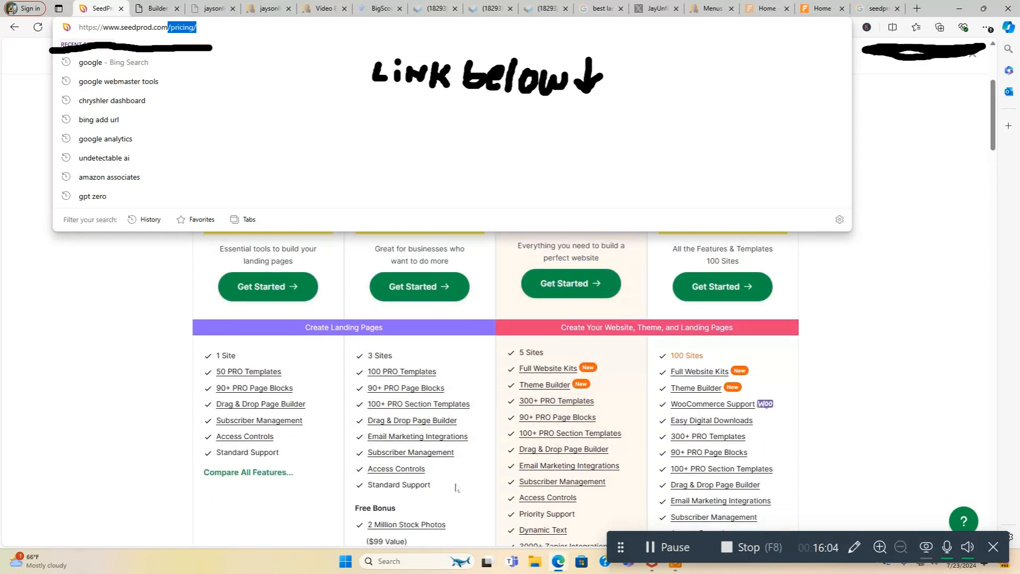